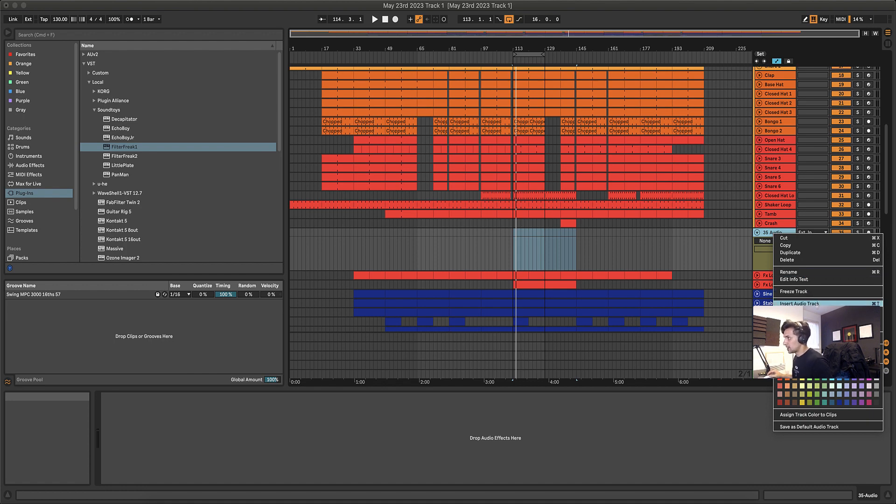
Rename the selected audio track 35 as "Fx loop 1".
click(809, 272)
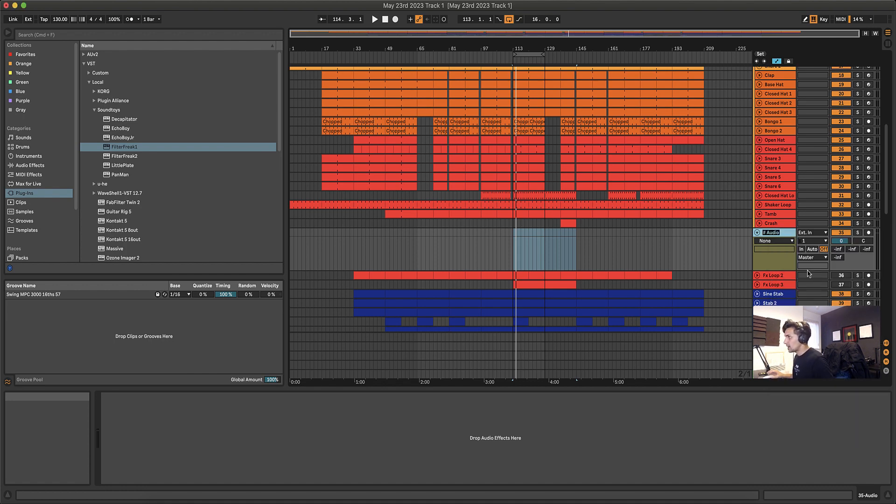
key(BackSpace)
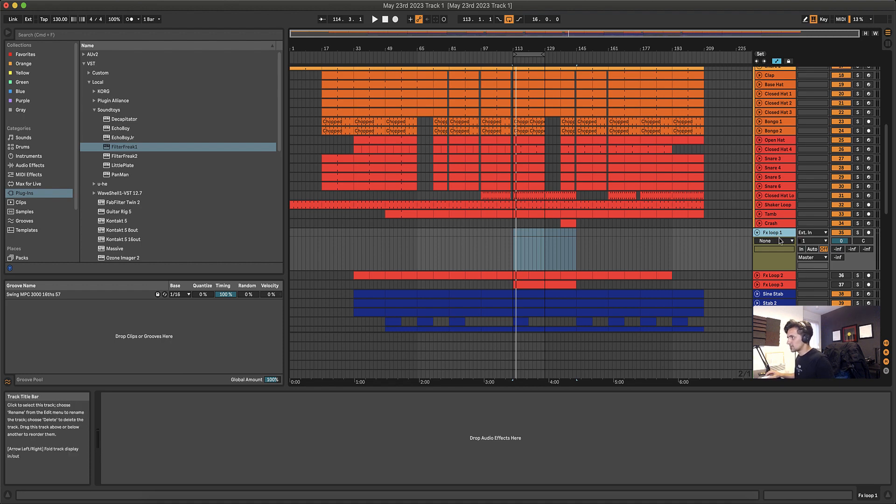
In the Session View, set the Fx loop 1 track's audio input to Drums and its monitoring to In.
key(space)
scroll(776, 235, up, 6)
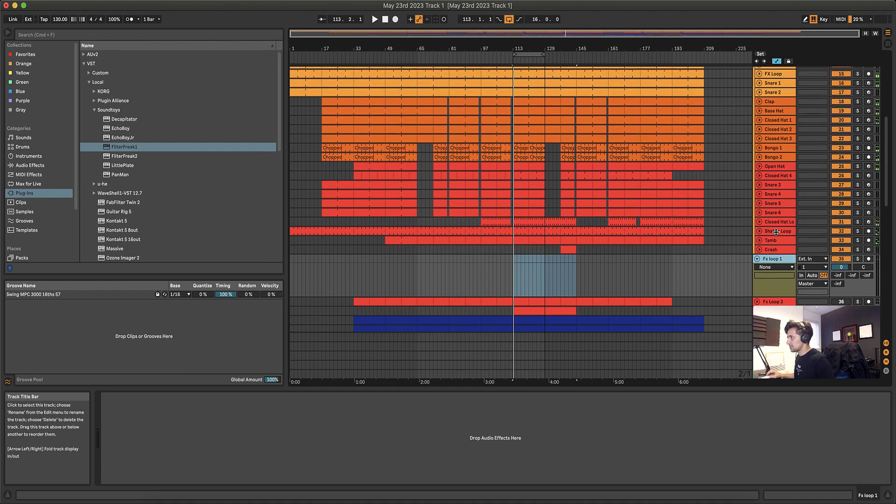
scroll(776, 233, up, 1)
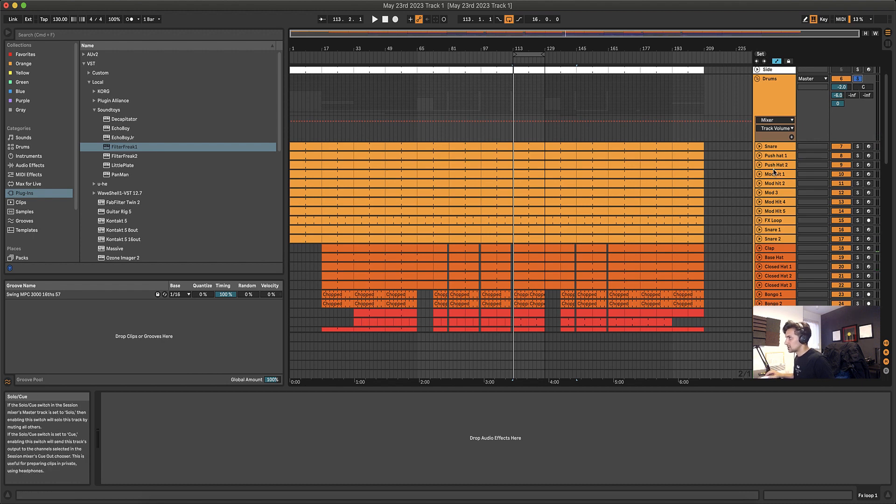
scroll(773, 172, down, 7)
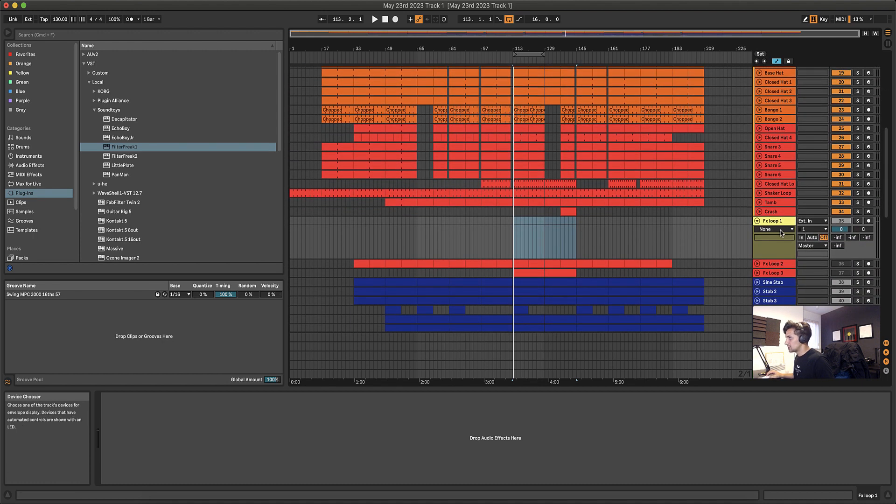
key(Tab)
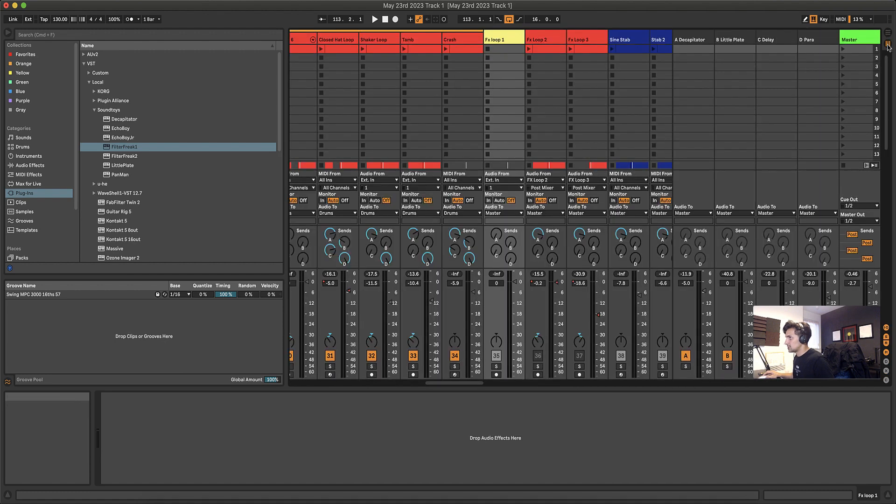
key(space)
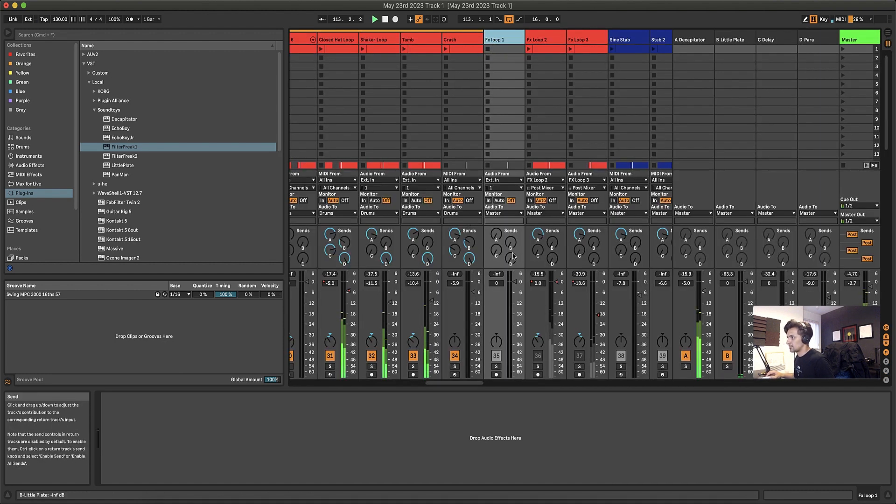
key(space)
click(512, 180)
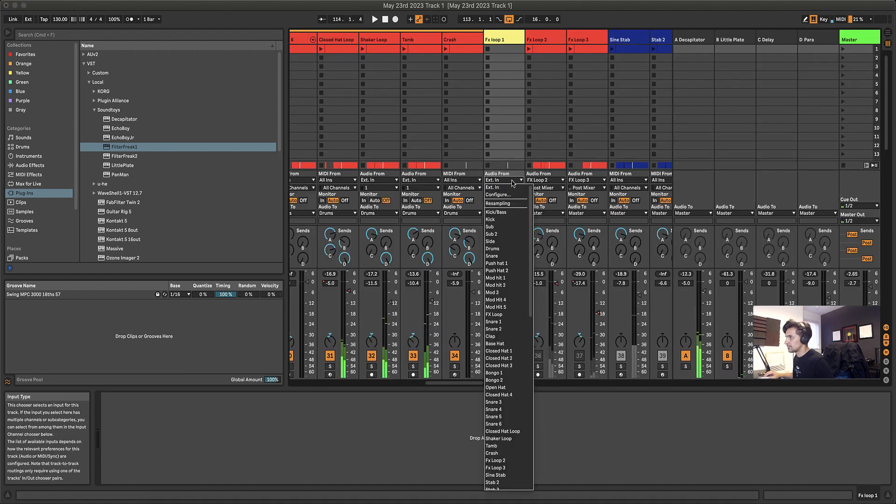
click(508, 252)
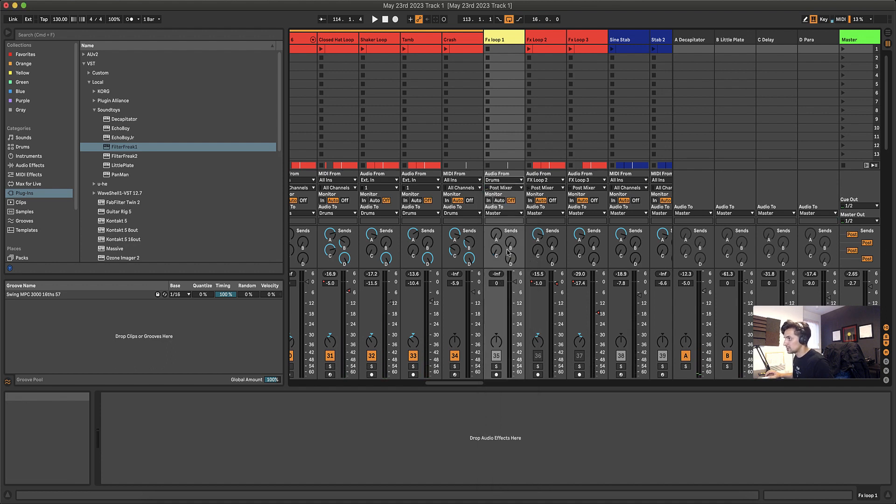
click(488, 200)
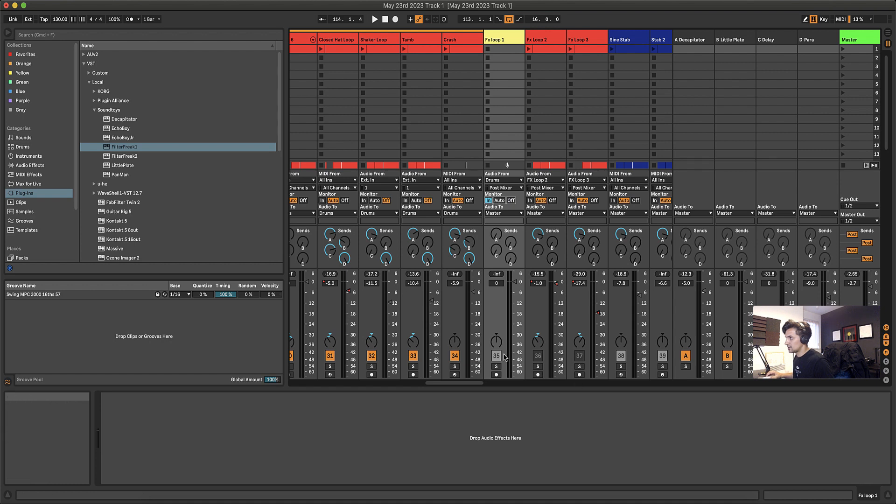
Solo and arm the Fx loop 1 track and record the drums into its first clip slot.
key(space)
click(497, 368)
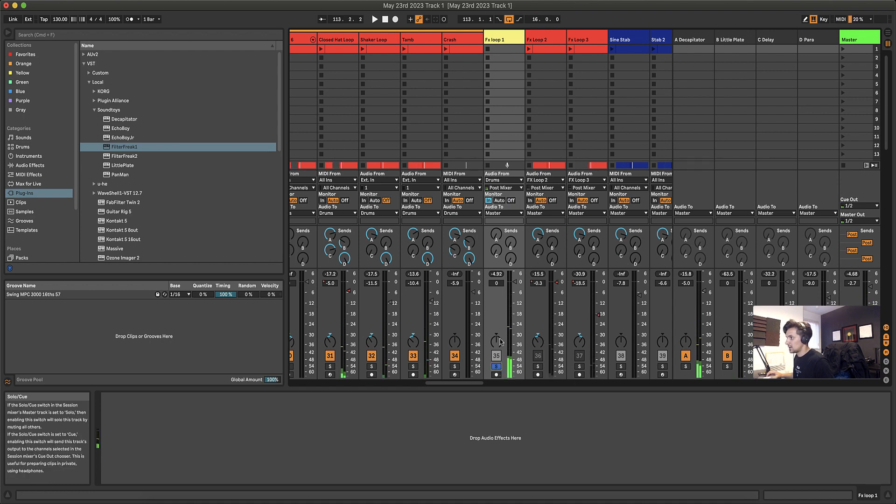
key(space)
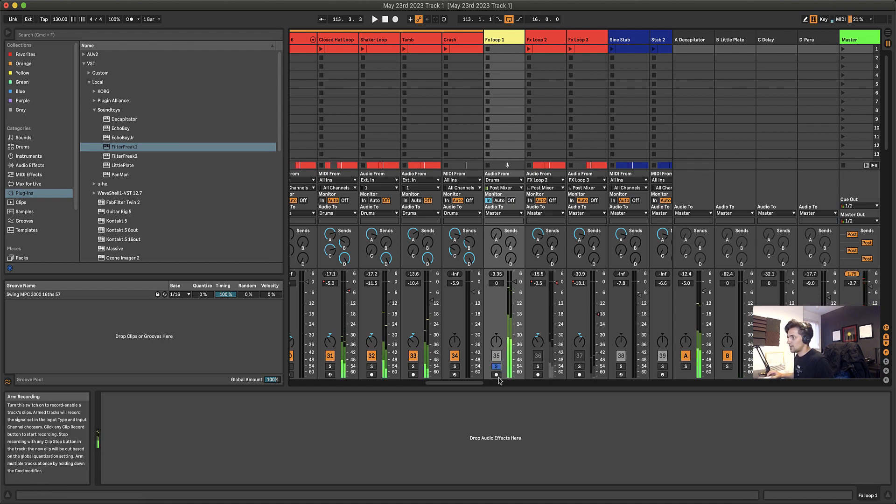
click(497, 375)
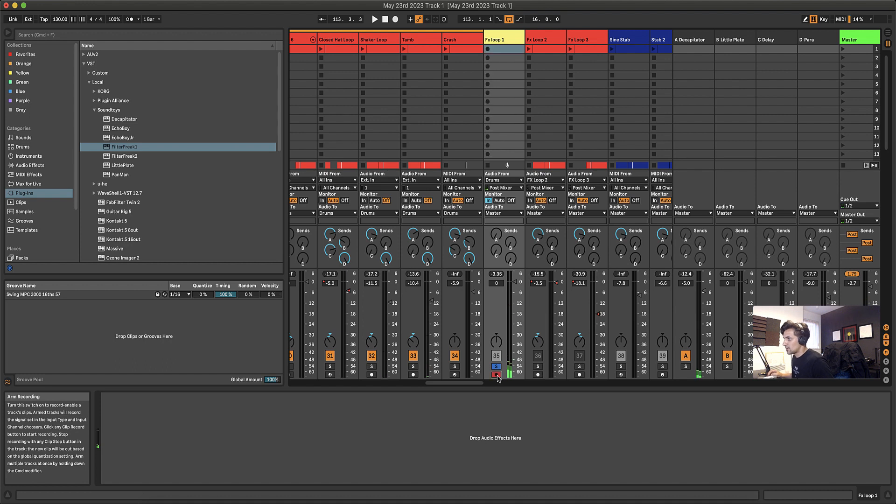
click(487, 49)
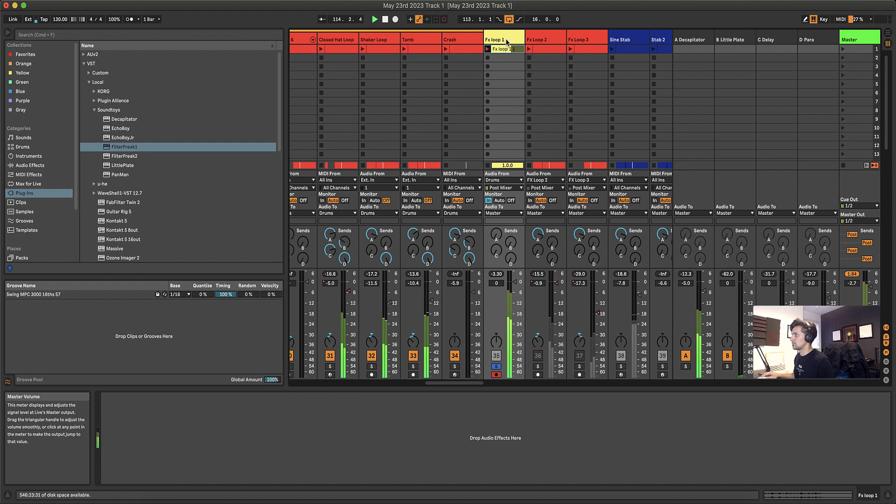
click(888, 36)
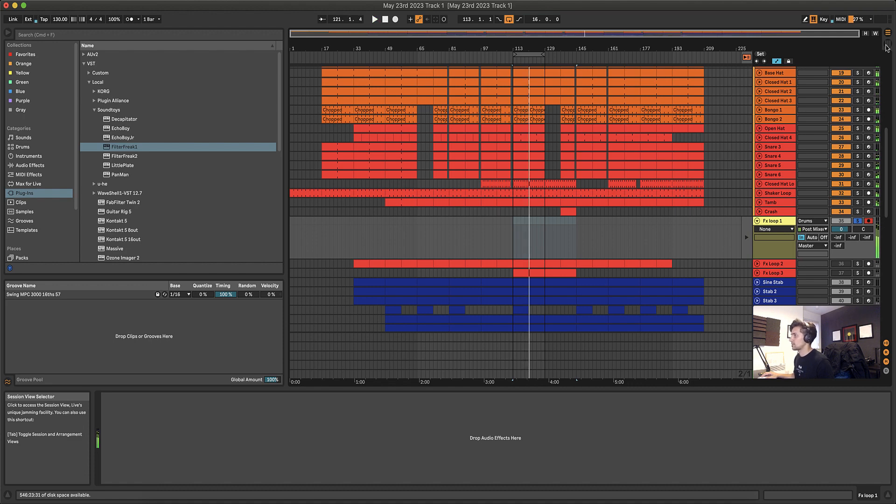
click(886, 44)
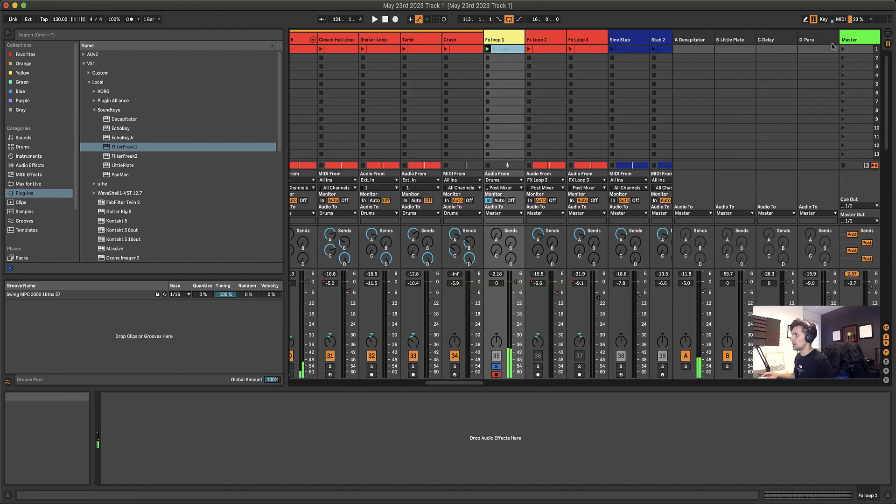
Set the Fx loop 1 track's monitoring to Auto and play back the recorded clip.
click(499, 200)
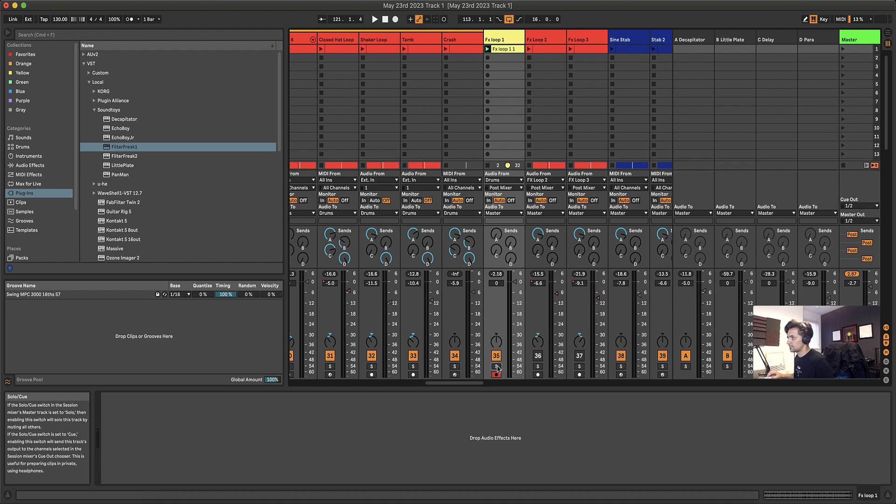
key(space)
click(507, 38)
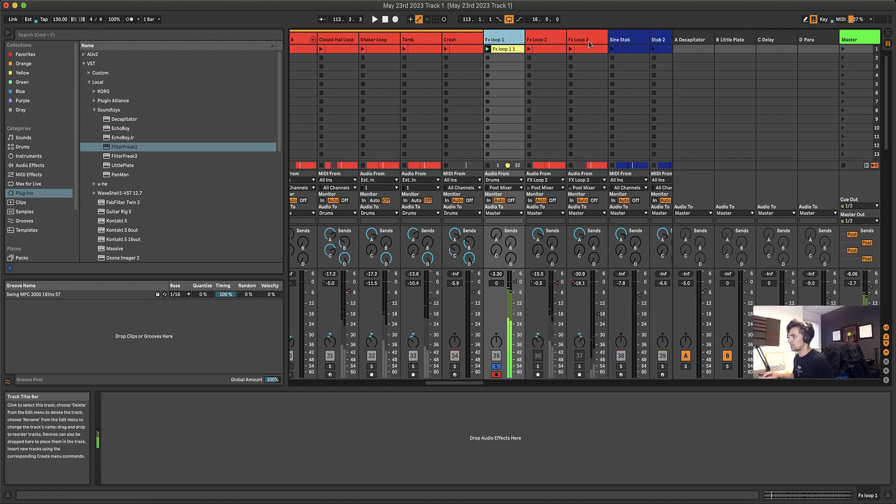
Crop the sample of the recorded Fx loop 1 clip to its 8-bar loop and audition it.
click(809, 495)
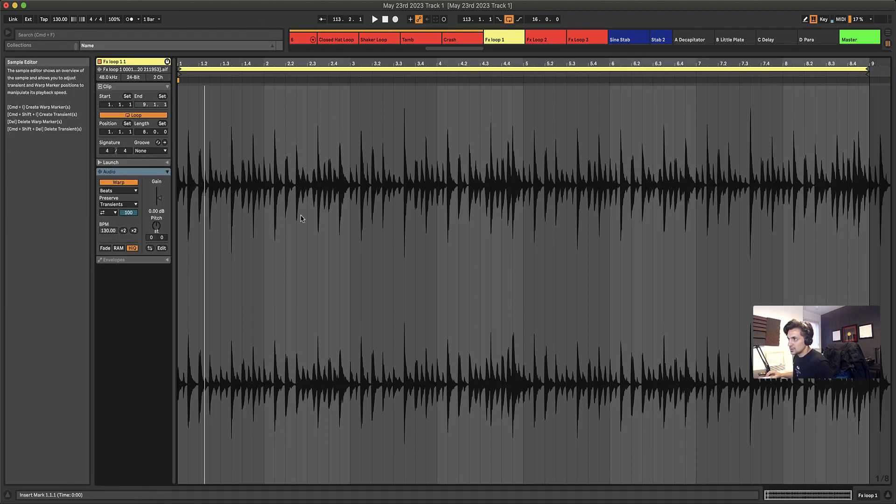
right_click(312, 255)
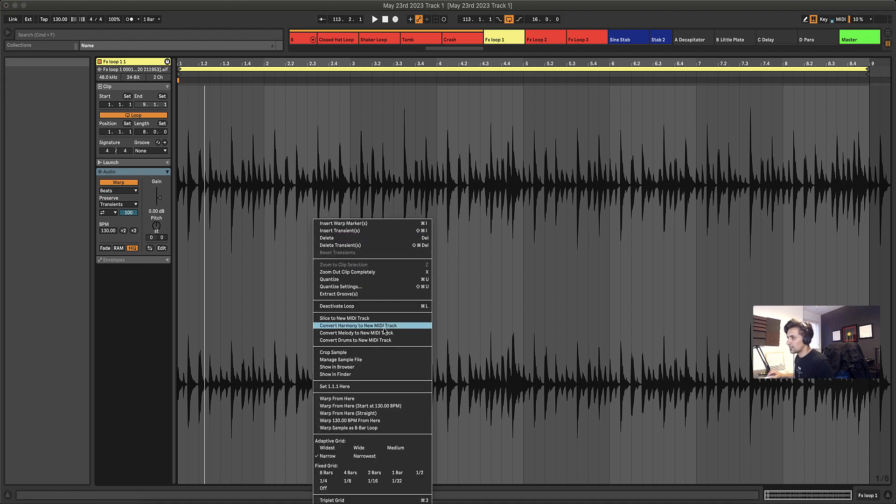
click(379, 353)
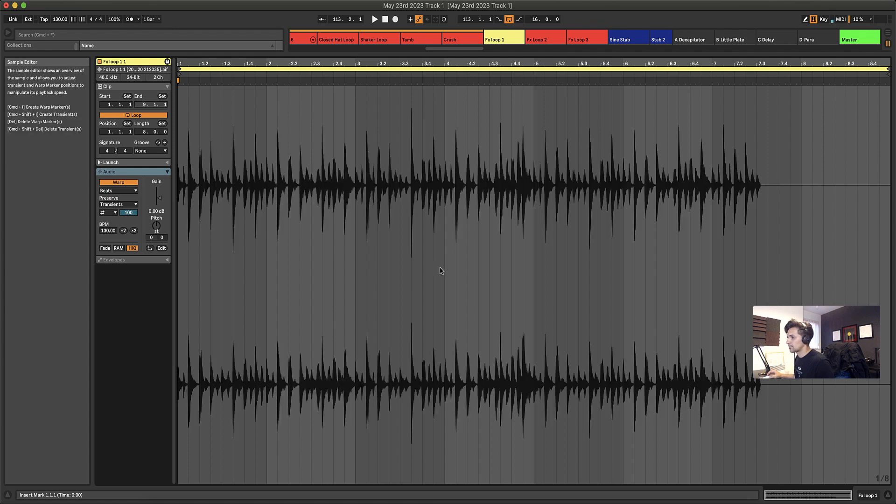
key(space)
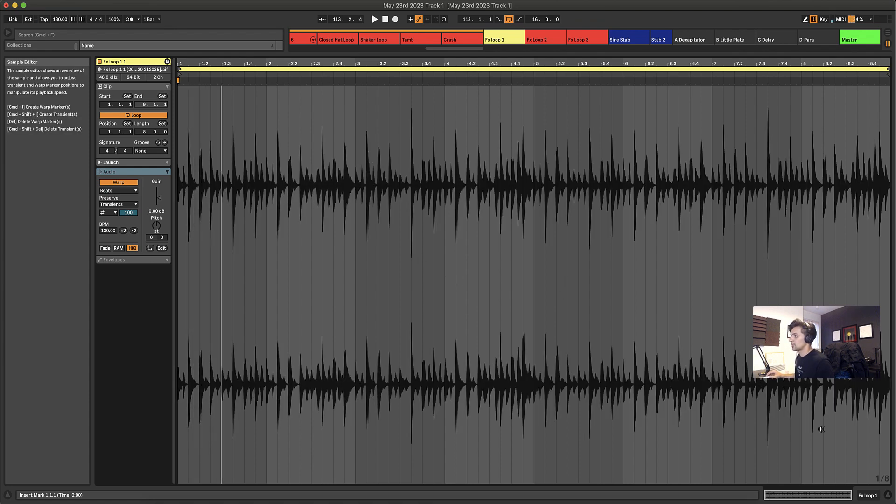
Unsolo the Fx loop 1 track and place its session clip in the arrangement at bar 113.
click(864, 496)
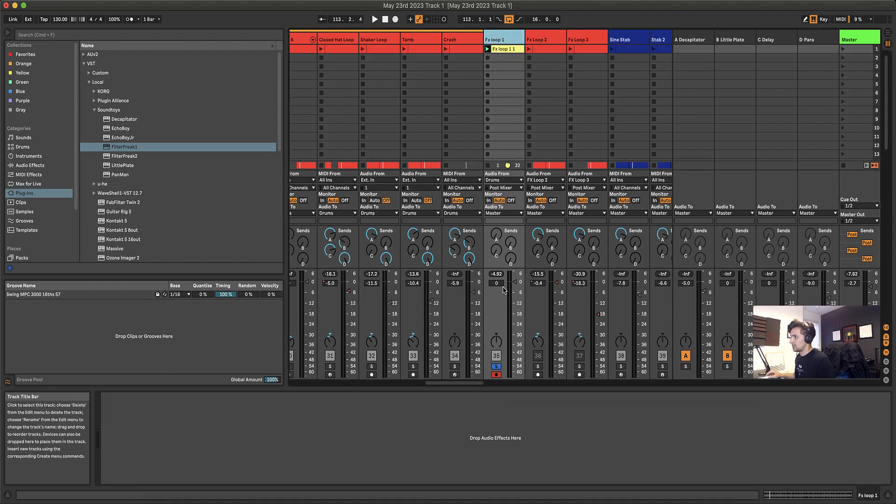
click(497, 367)
click(509, 41)
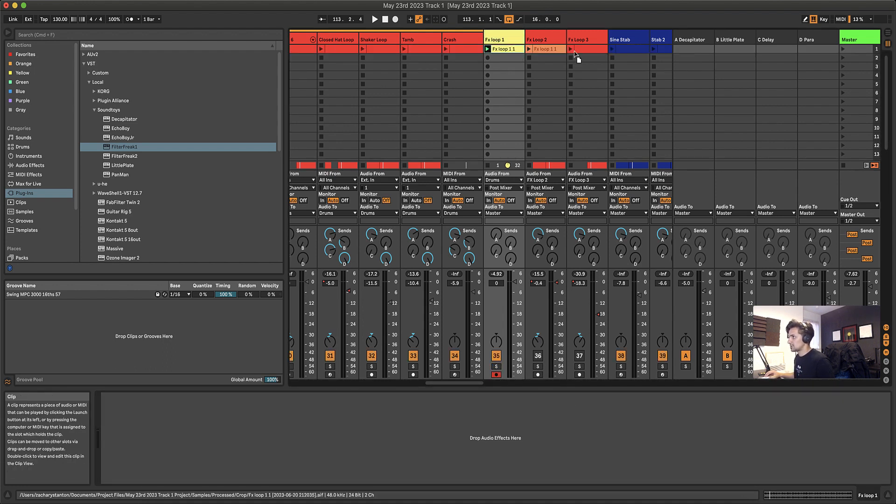
click(887, 33)
drag(838, 85, 516, 242)
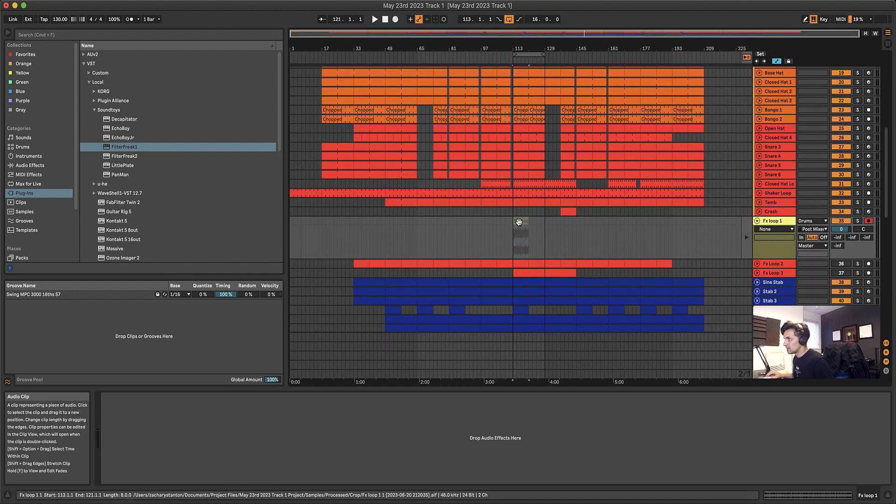
Duplicate the Fx loop 1 clip along its arrangement track up to bar 145.
key(super+d)
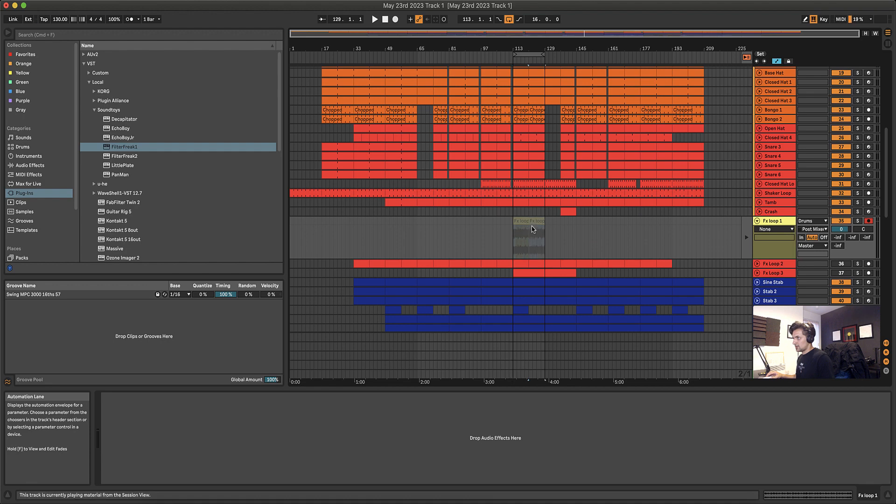
key(super+d)
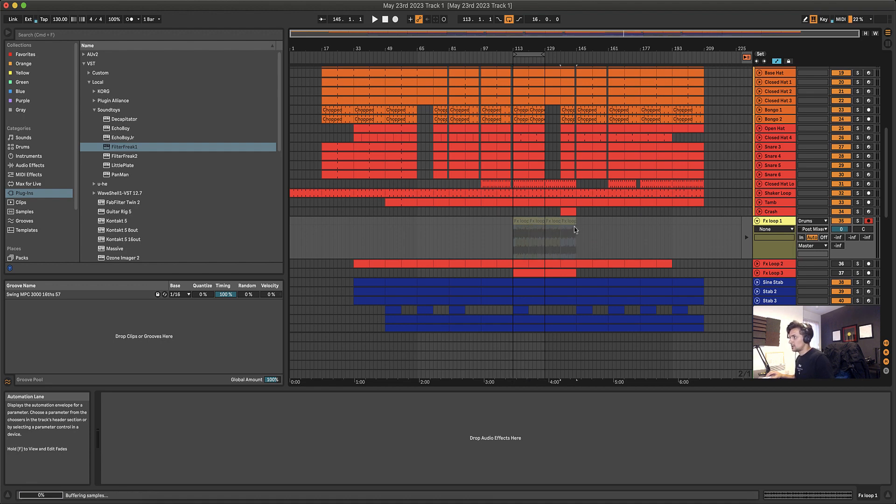
Set the arrangement loop to start at bar 97 and last 48 bars.
drag(526, 48, 498, 55)
click(520, 221)
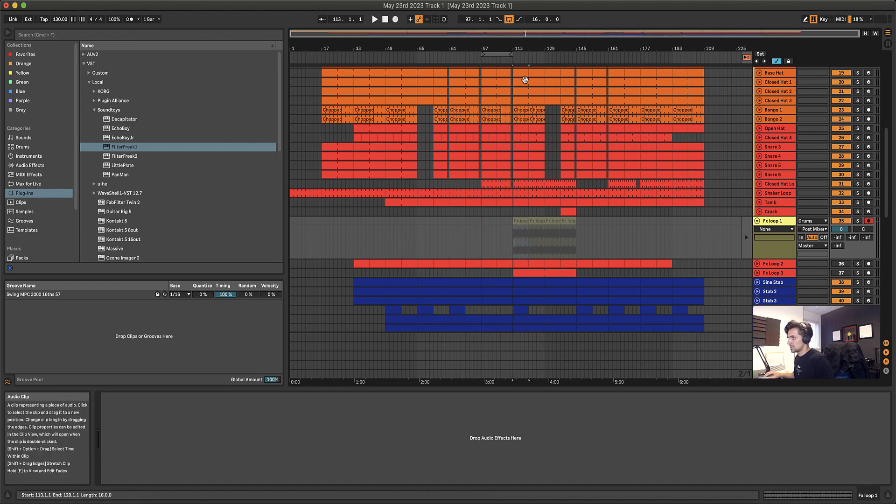
drag(513, 61, 576, 62)
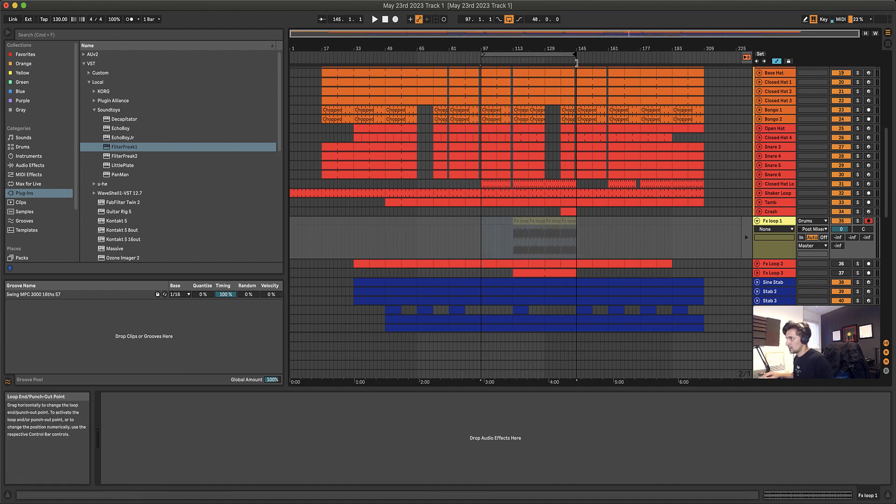
Switch playback back to the arrangement and paste two copies of the first Fx loop 1 clip starting at bar 97.
click(522, 217)
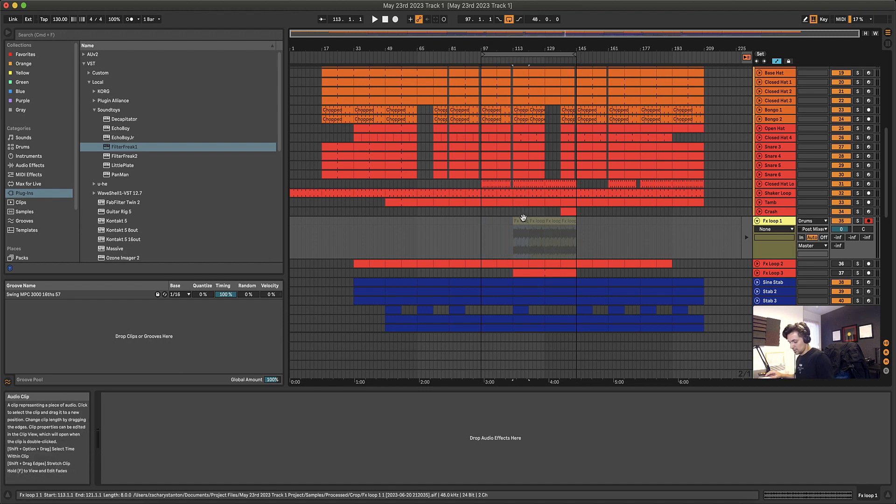
click(745, 57)
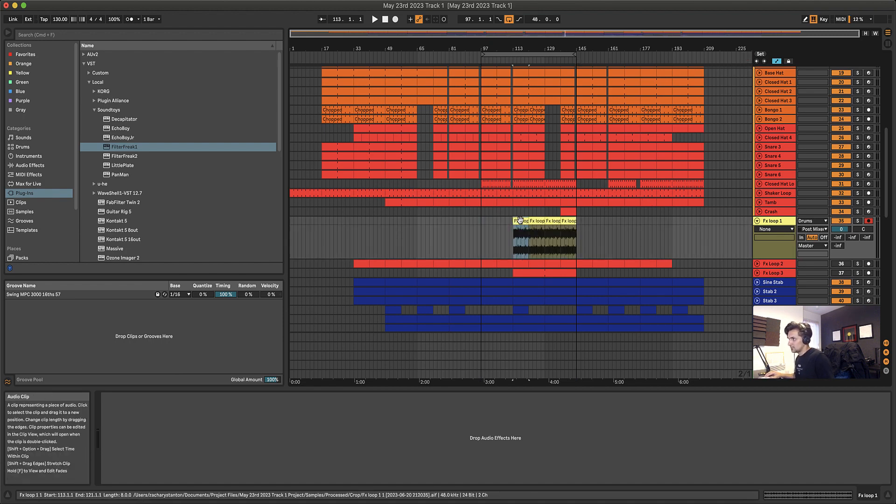
key(super+c)
click(481, 229)
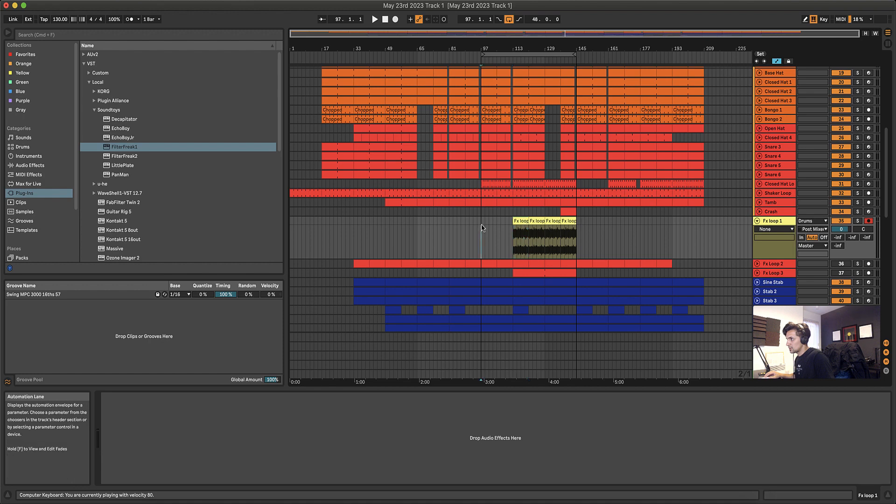
key(super+v)
key(super+v)
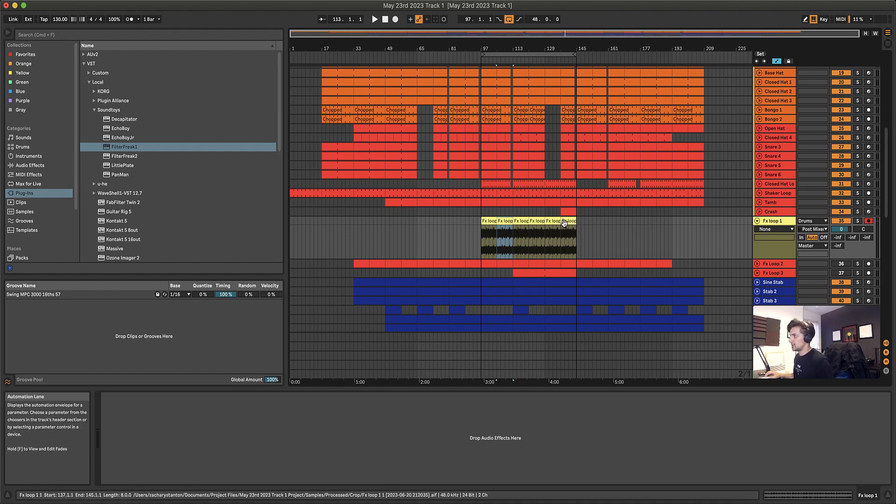
Solo the Fx loop 1 track and listen to it from bar 97.
click(857, 221)
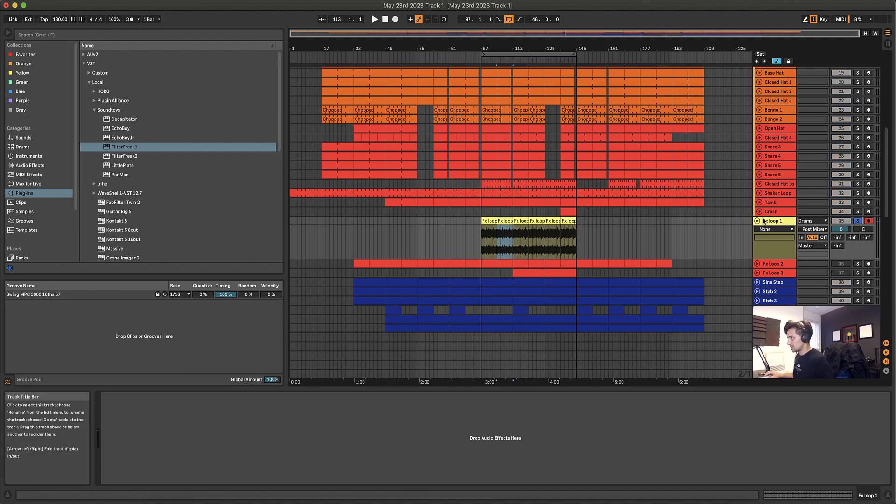
click(489, 243)
key(space)
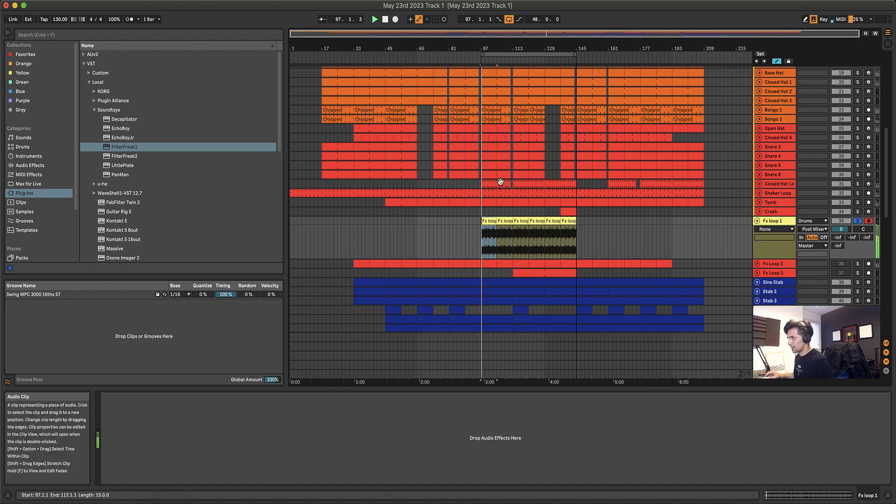
Add an Auto Filter from the EQ & Filters audio effects to the Fx loop 1 track.
click(30, 165)
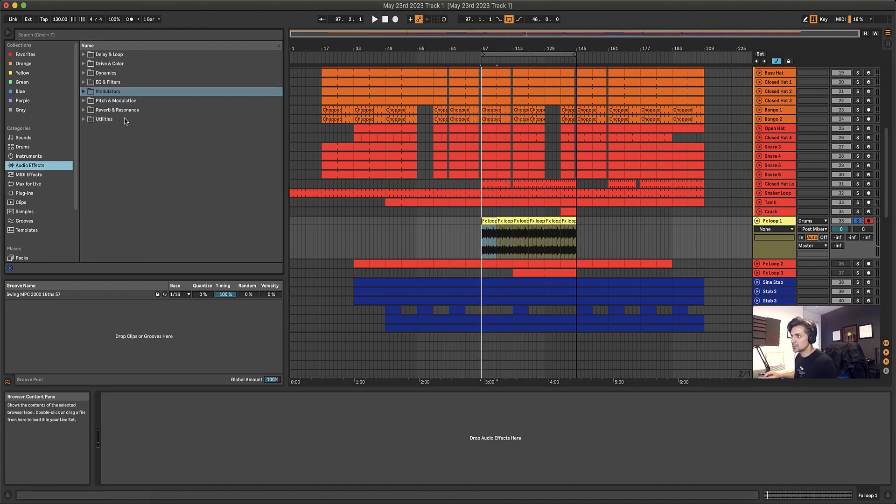
click(83, 82)
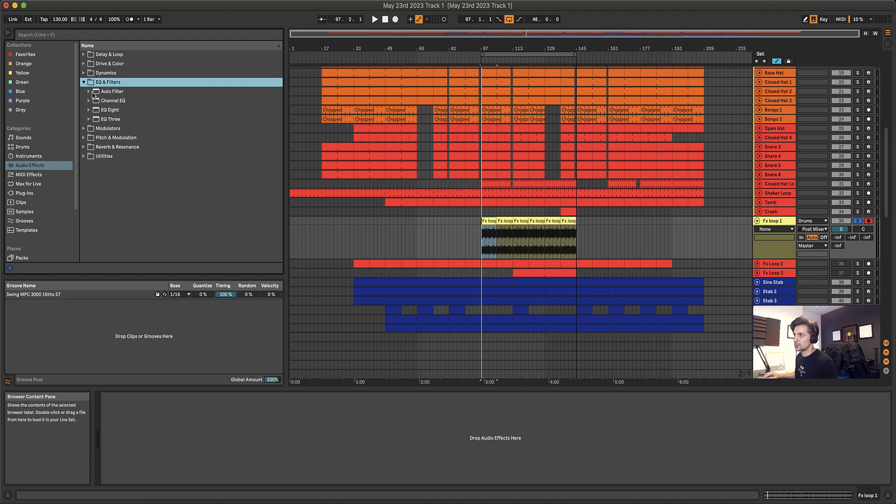
mouse_move(93, 93)
mouse_down()
mouse_move(118, 120)
mouse_move(291, 438)
mouse_up()
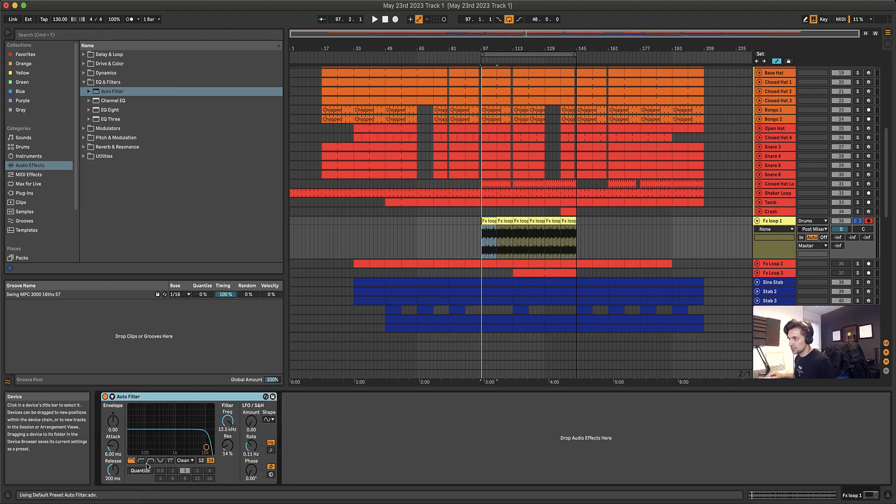
Switch the Auto Filter to band-pass and tune it during playback to 1.98 kHz with about 52% resonance.
click(150, 461)
drag(205, 447, 176, 441)
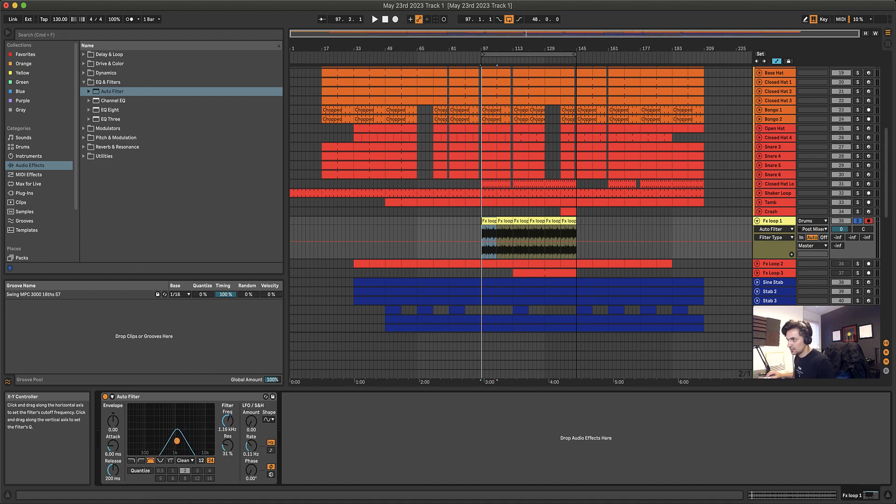
key(space)
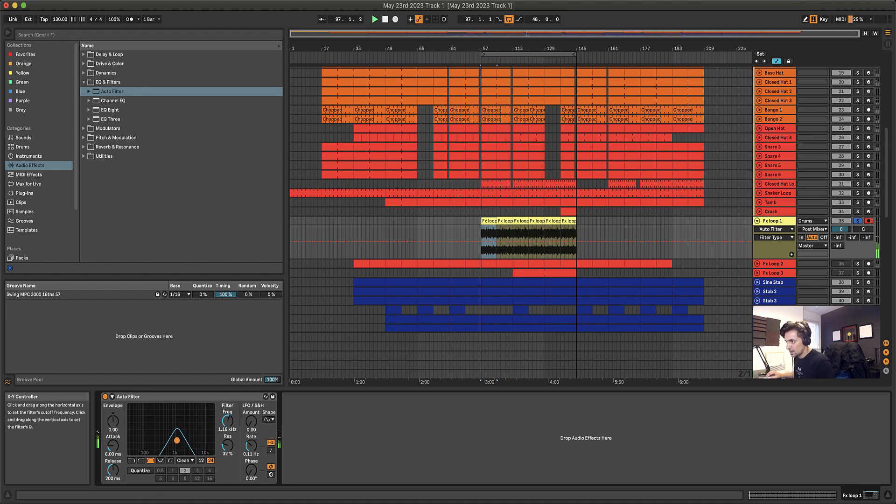
mouse_move(177, 440)
mouse_down()
mouse_move(187, 431)
mouse_move(188, 439)
mouse_move(176, 431)
mouse_move(183, 433)
mouse_up()
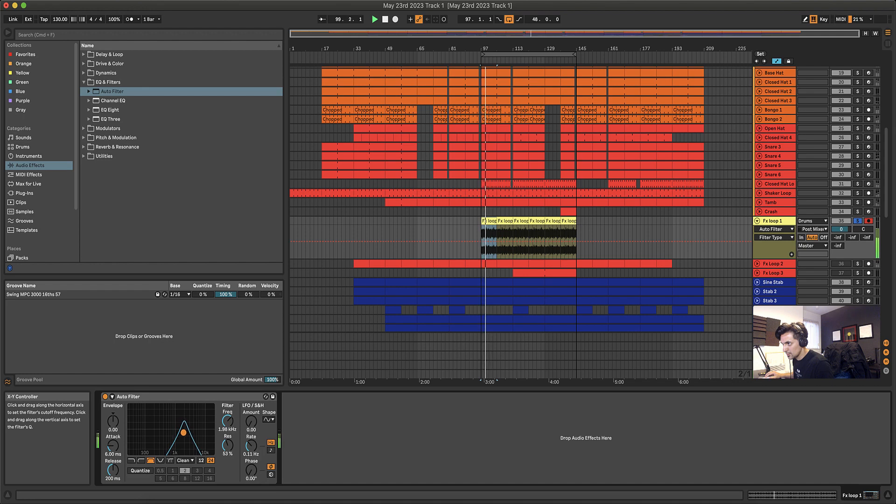
key(space)
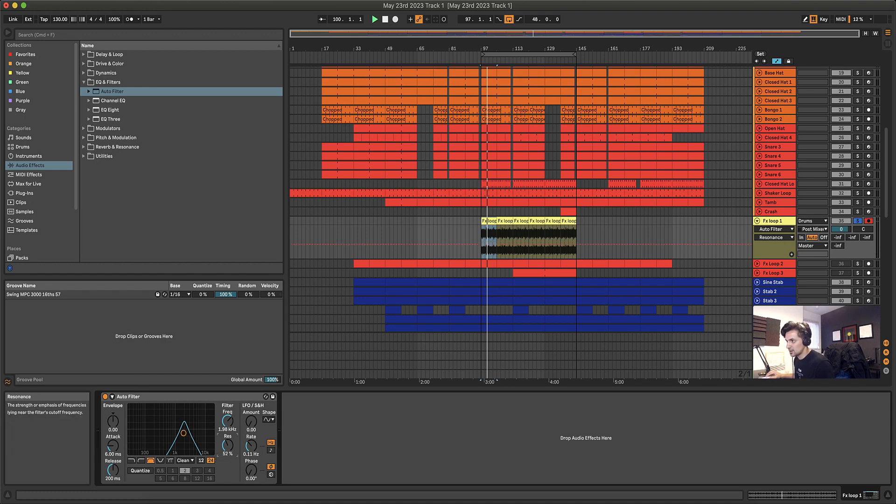
Try a filter resonance of 30% during playback, return it to 52%, and listen to the loop from bar 97.
key(space)
drag(228, 445, 228, 461)
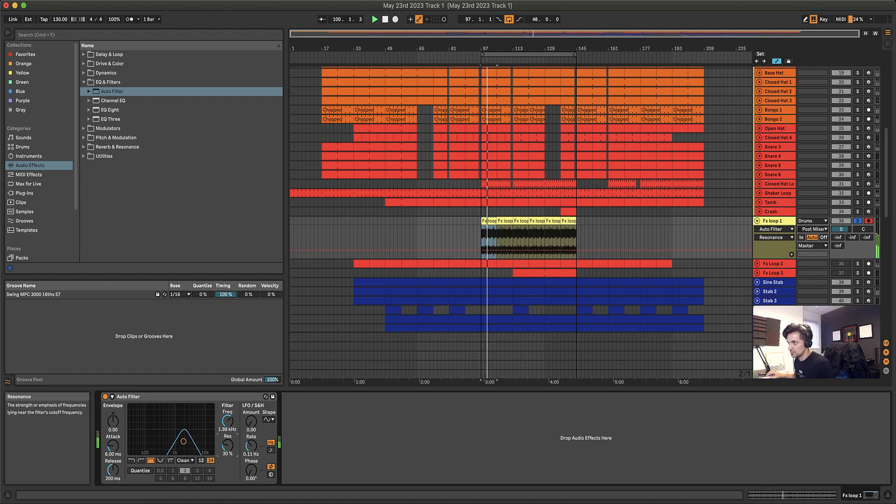
drag(227, 445, 228, 431)
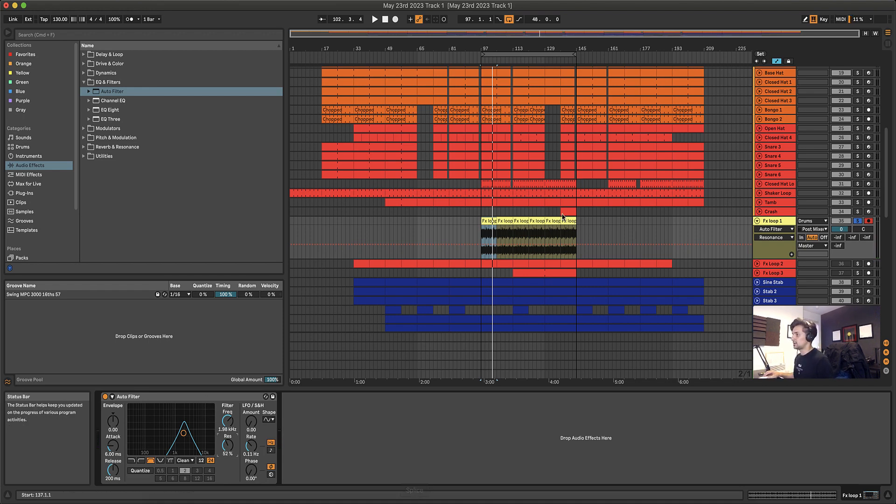
key(space)
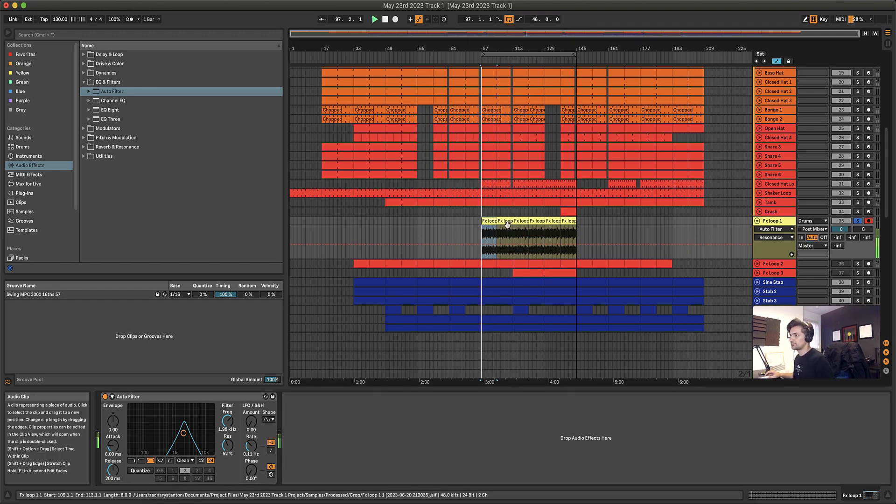
key(space)
Add a Phaser-Flanger from the Pitch & Modulation effects after the Auto Filter on Fx loop 1.
click(84, 82)
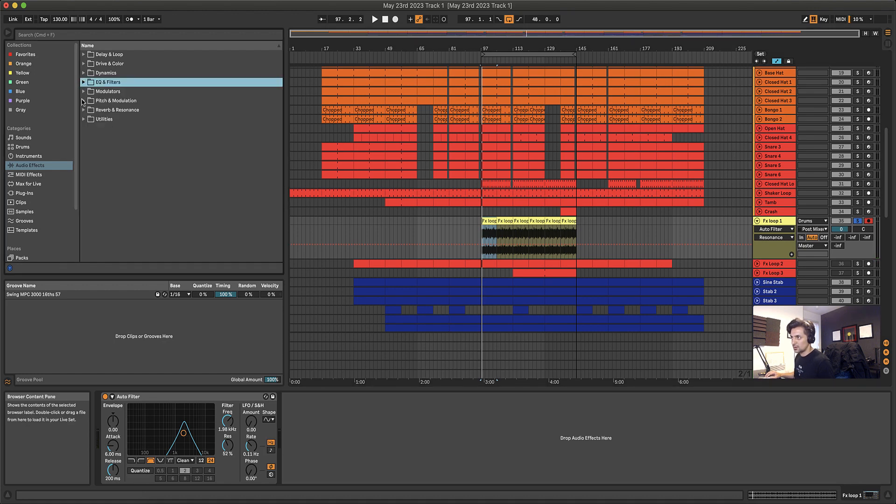
click(83, 101)
drag(96, 131, 413, 436)
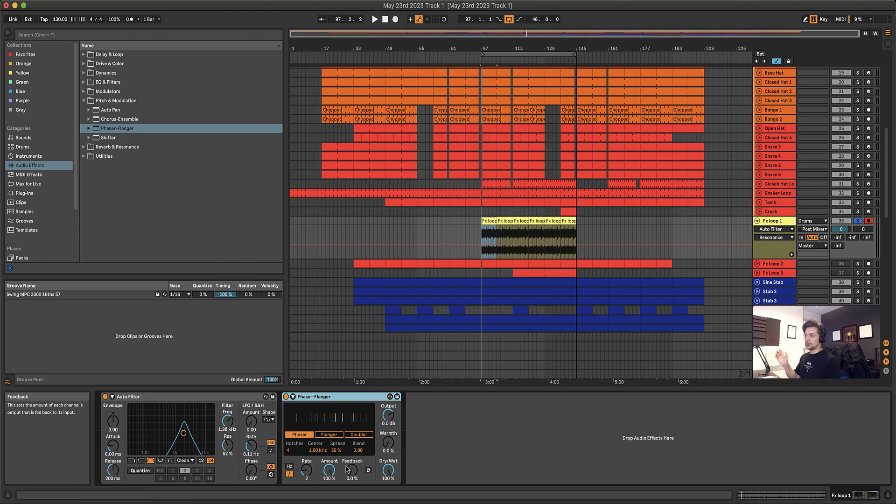
Try Phaser-Flanger rates of 1.5 and 1 while the loop plays, and return the rate to 2.
key(space)
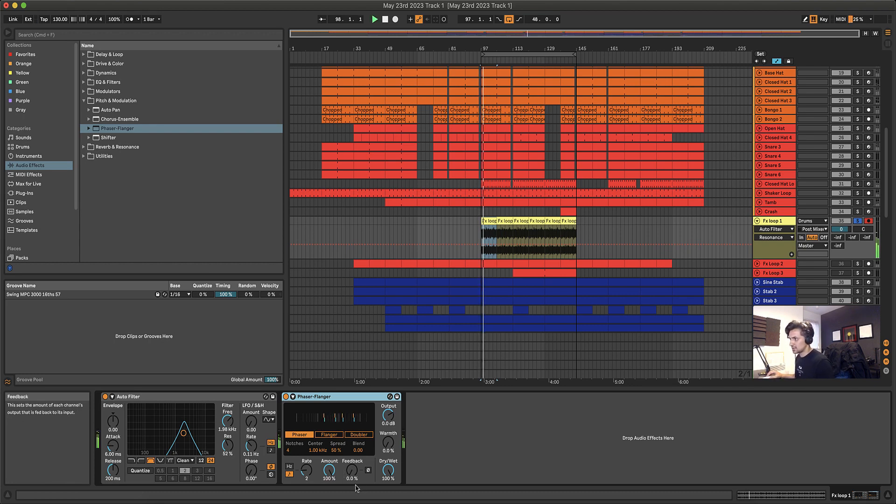
click(388, 470)
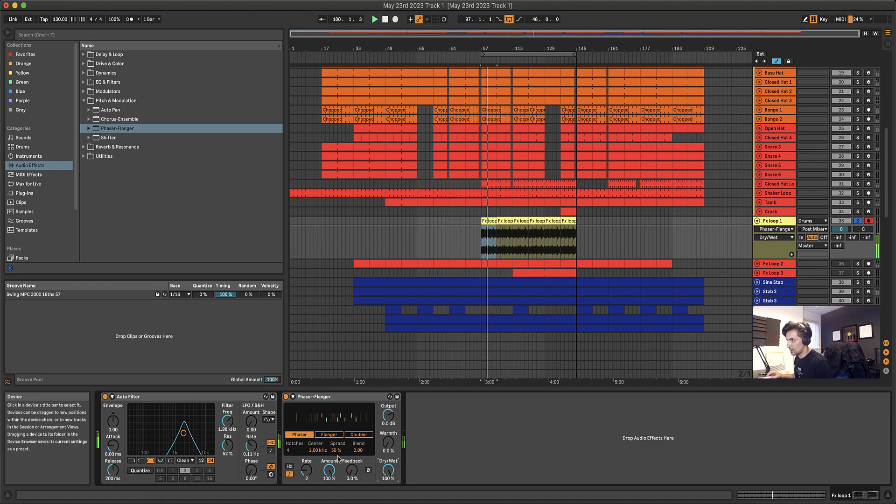
key(space)
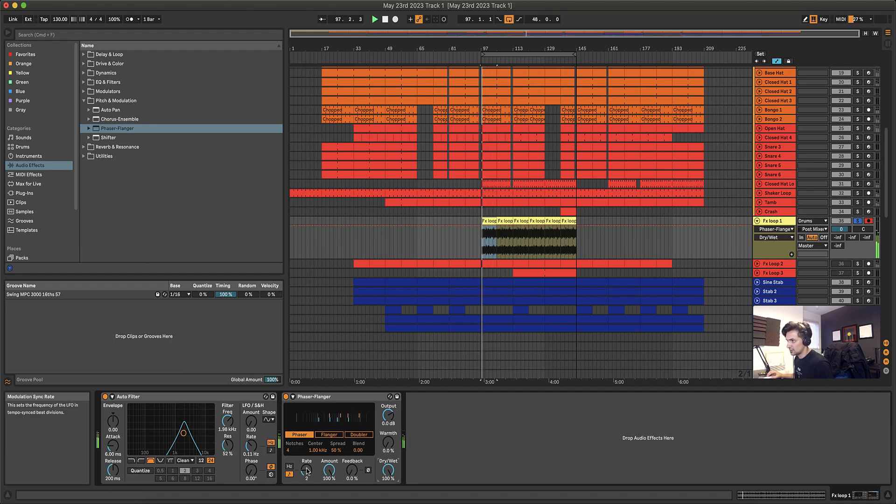
click(306, 472)
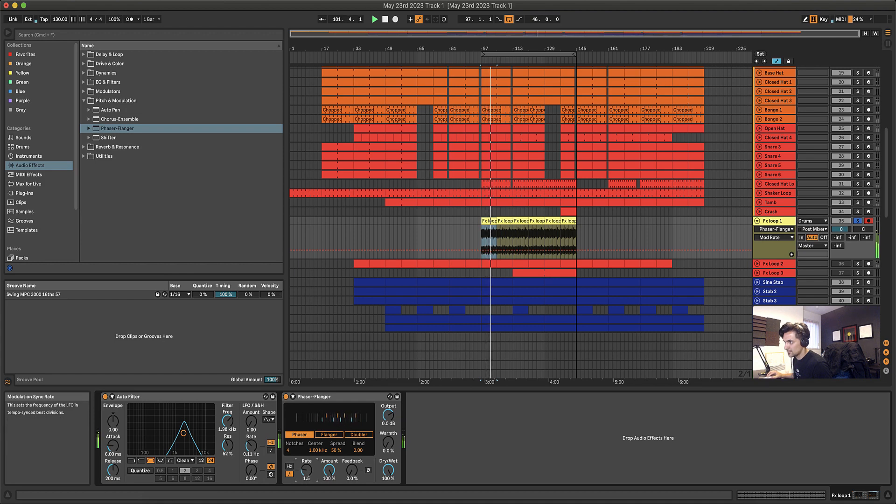
drag(306, 470, 306, 474)
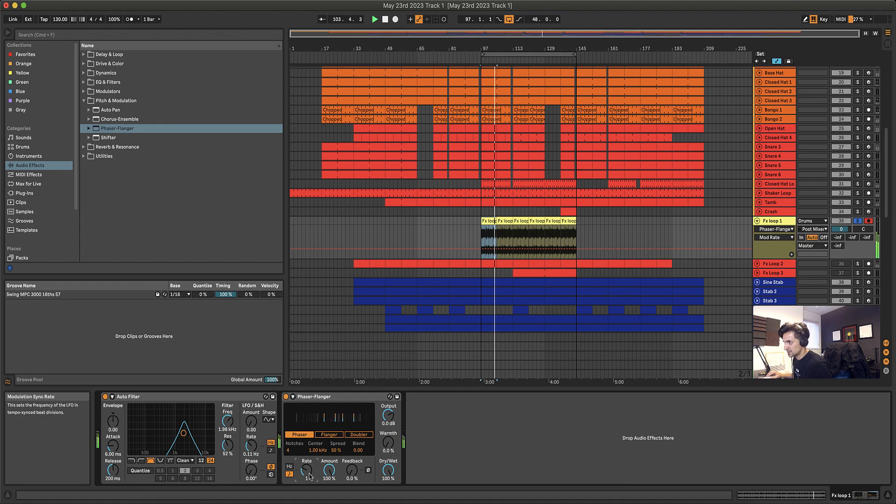
drag(310, 478, 310, 473)
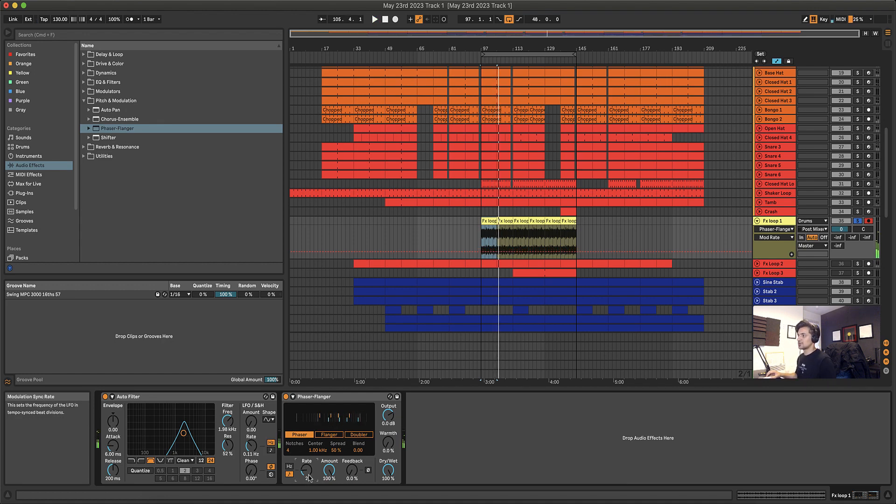
Unsolo Fx loop 1 to hear it within the full mix from bar 97, and solo it again.
key(space)
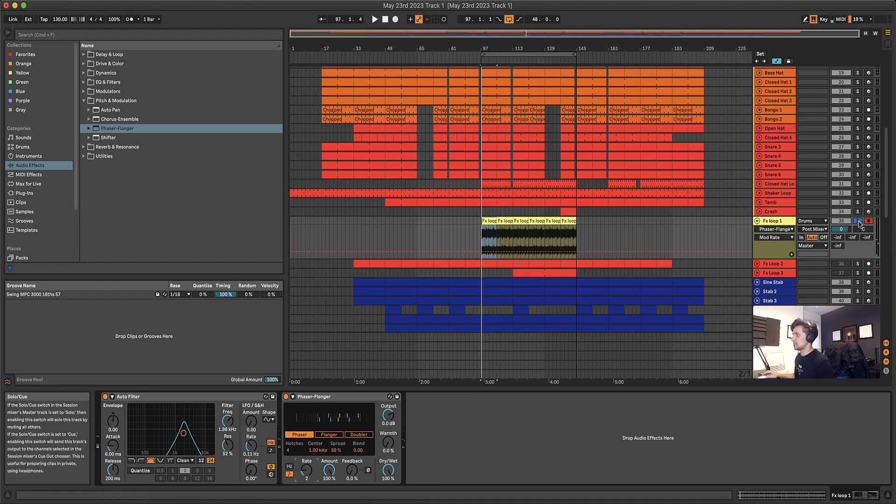
click(858, 221)
key(space)
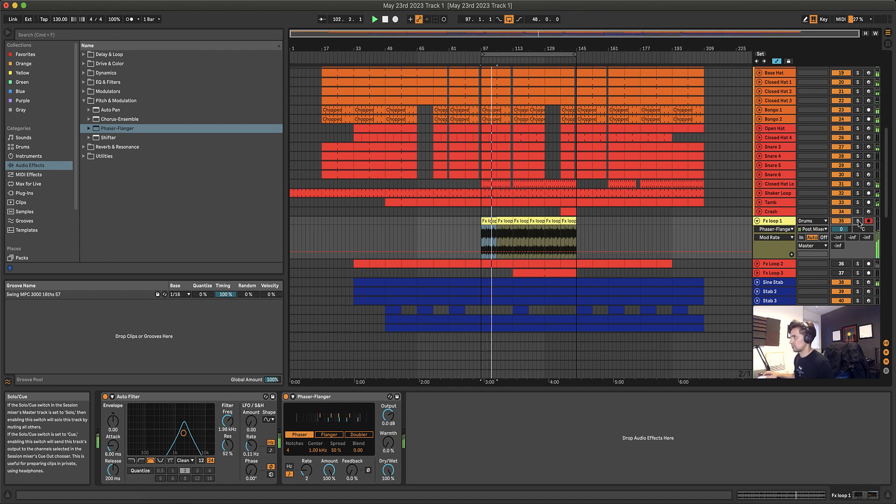
click(857, 221)
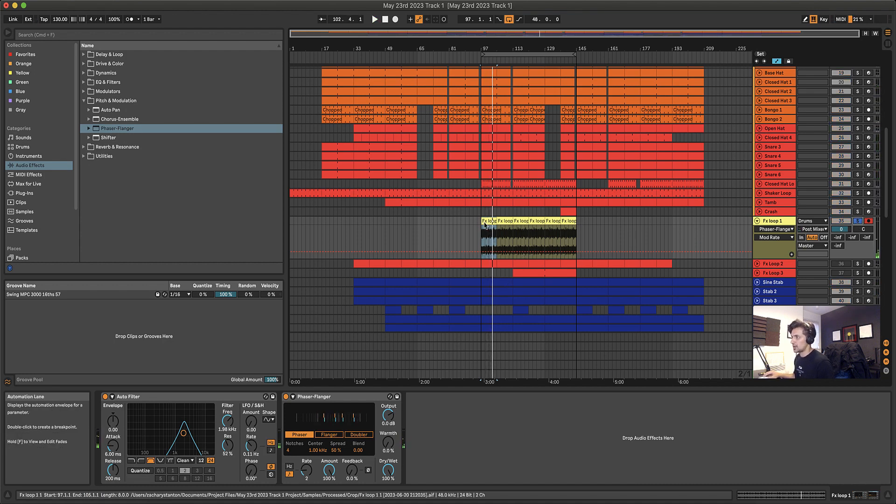
Raise the Phaser-Flanger's feedback to 65% while the soloed loop plays from bar 97.
click(354, 475)
key(space)
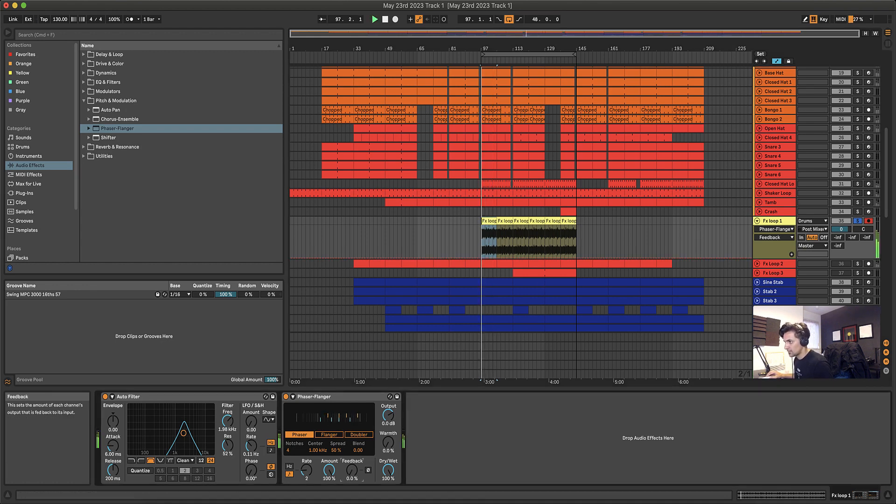
drag(352, 471, 352, 458)
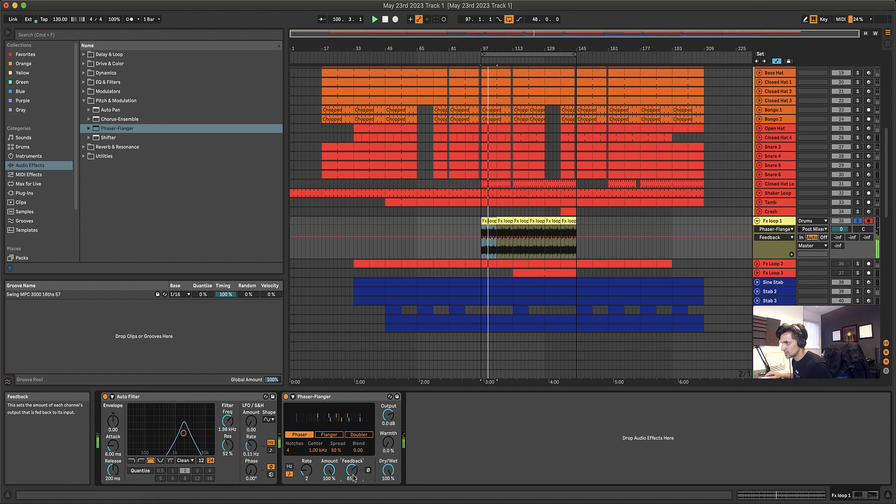
Compare the full mix with and without Fx loop 1 by toggling the track on and off, and solo it again.
click(856, 222)
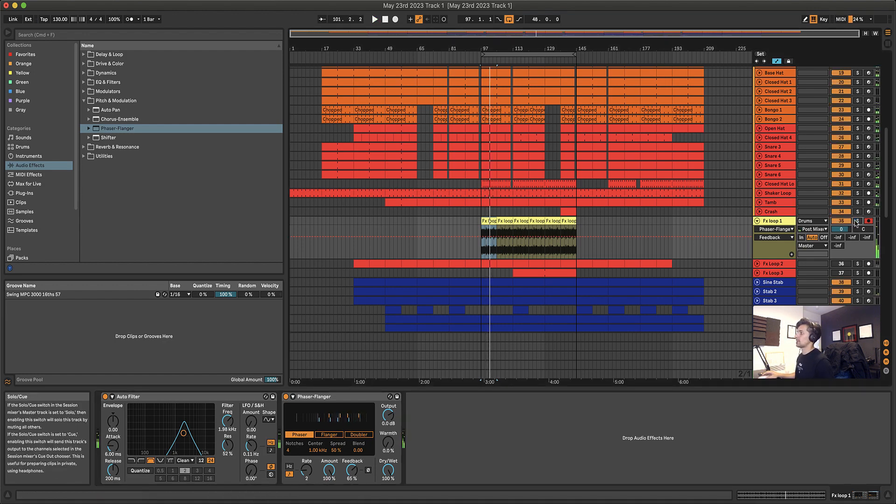
key(space)
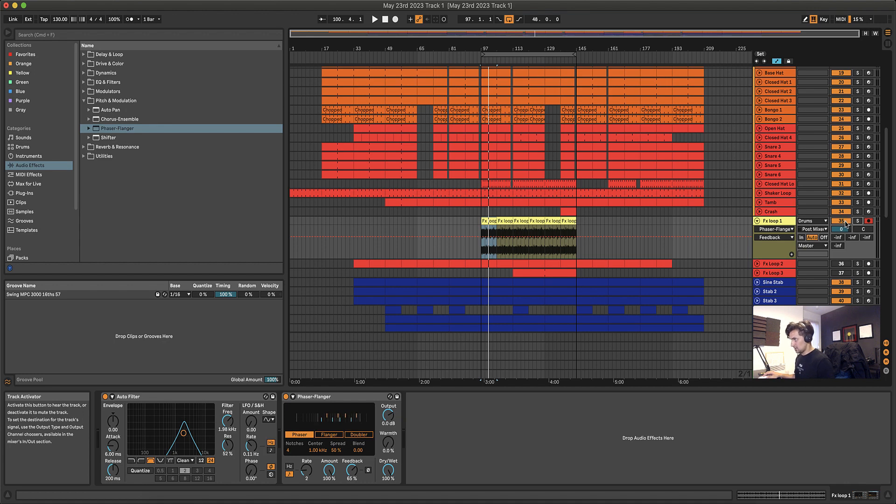
click(845, 223)
key(space)
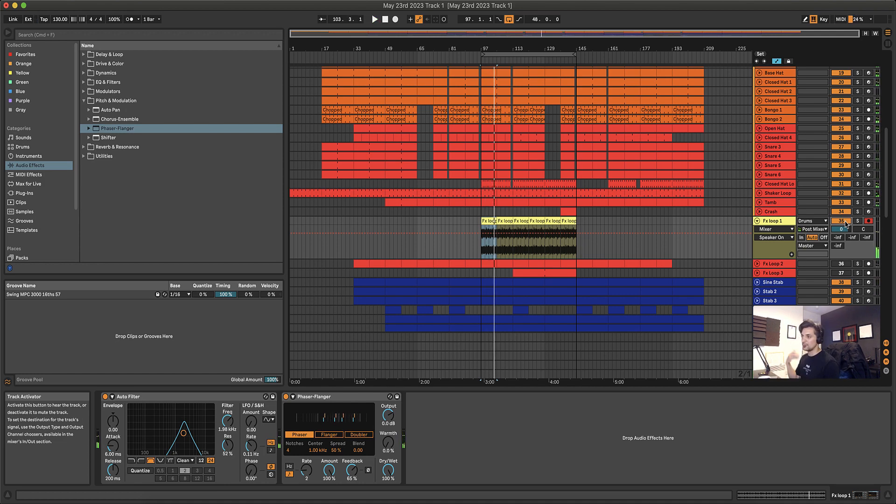
click(857, 222)
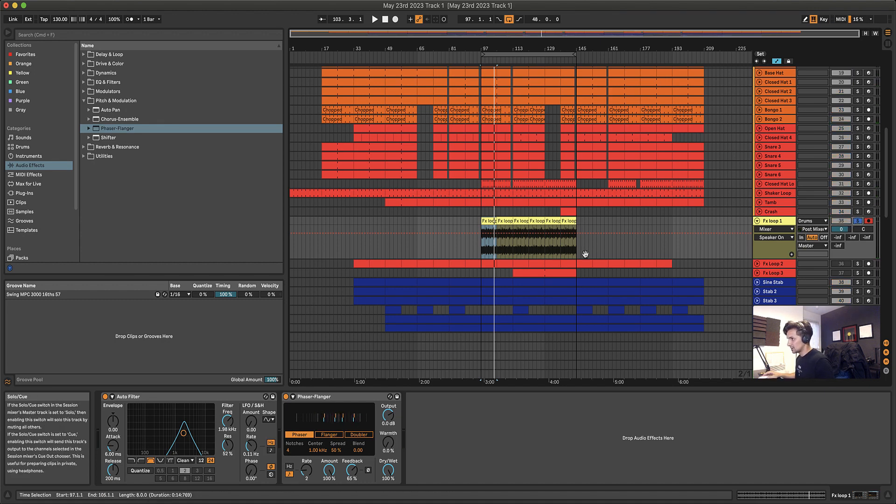
Set the Phaser-Flanger's warmth to 30% and listen to the soloed loop.
key(space)
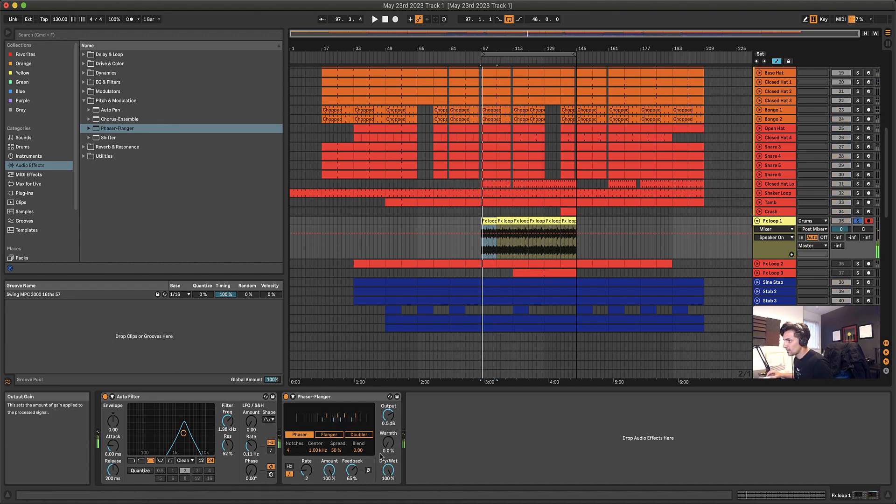
click(388, 441)
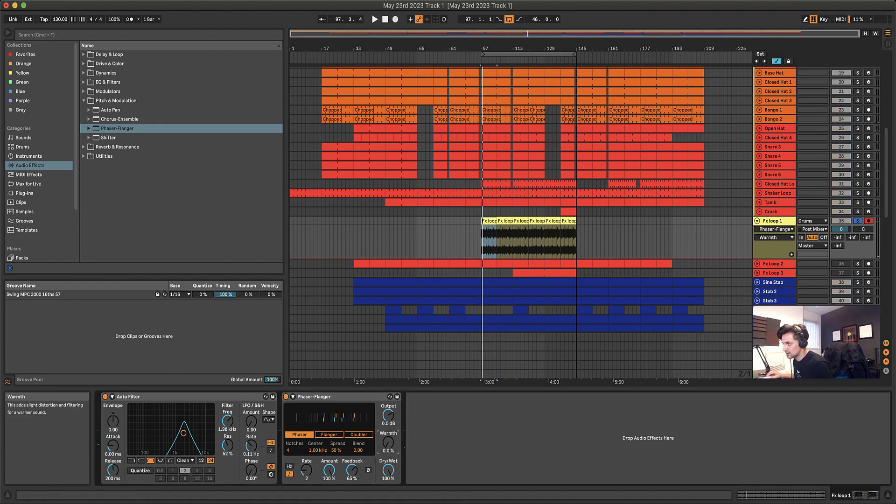
drag(387, 442, 388, 428)
key(space)
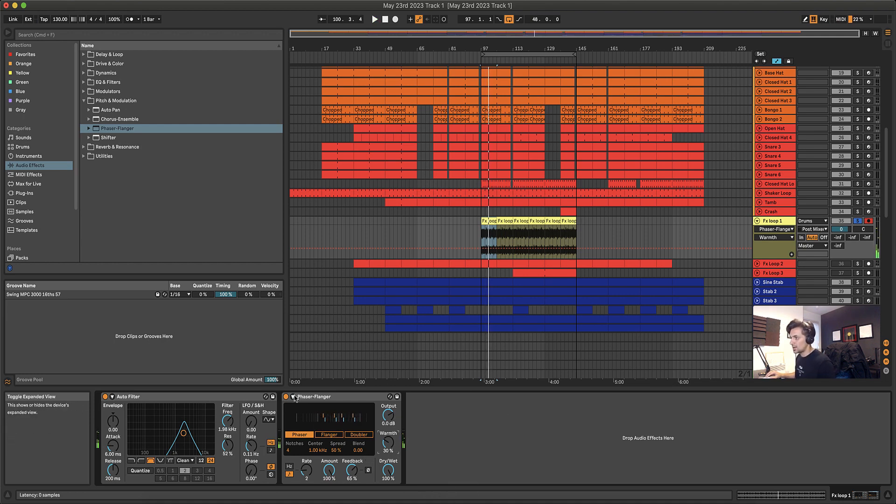
Expand the Phaser-Flanger's modulation settings and set its LFO waveform to Sine.
click(293, 397)
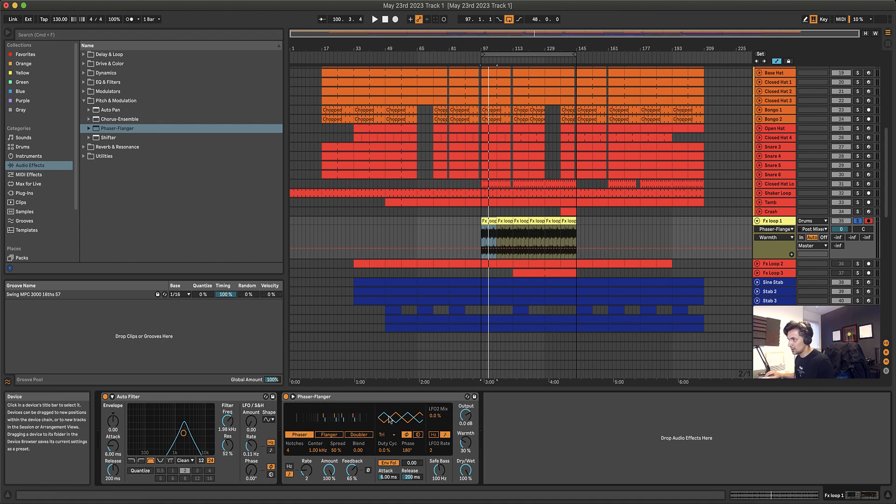
click(389, 435)
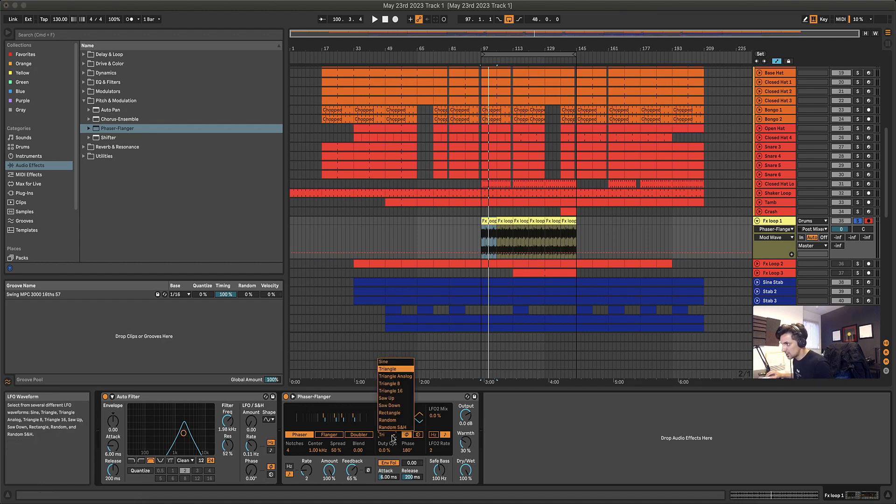
click(392, 366)
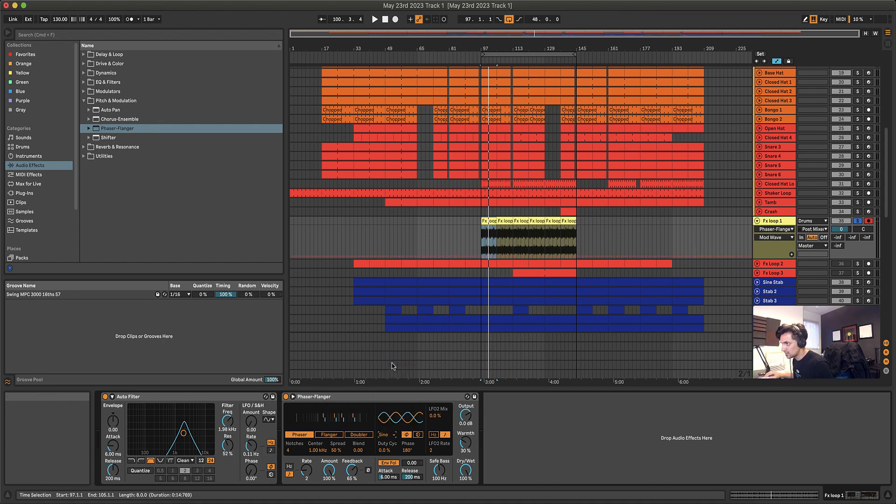
click(390, 434)
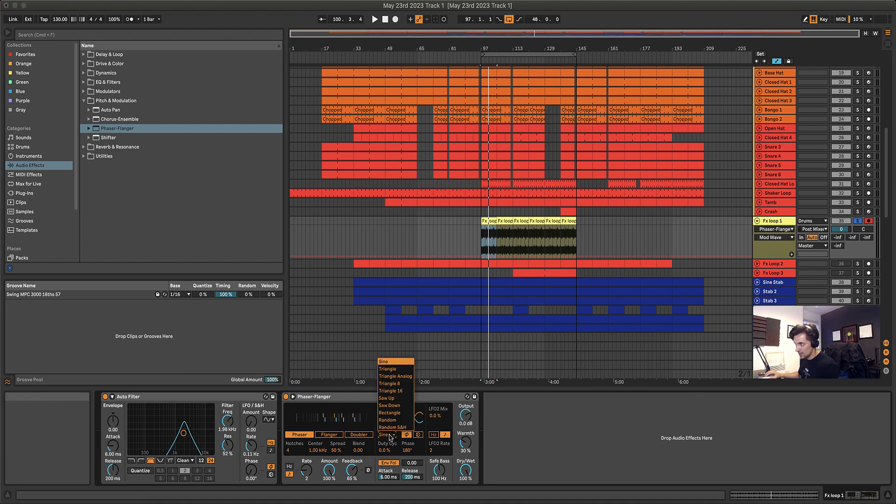
click(397, 364)
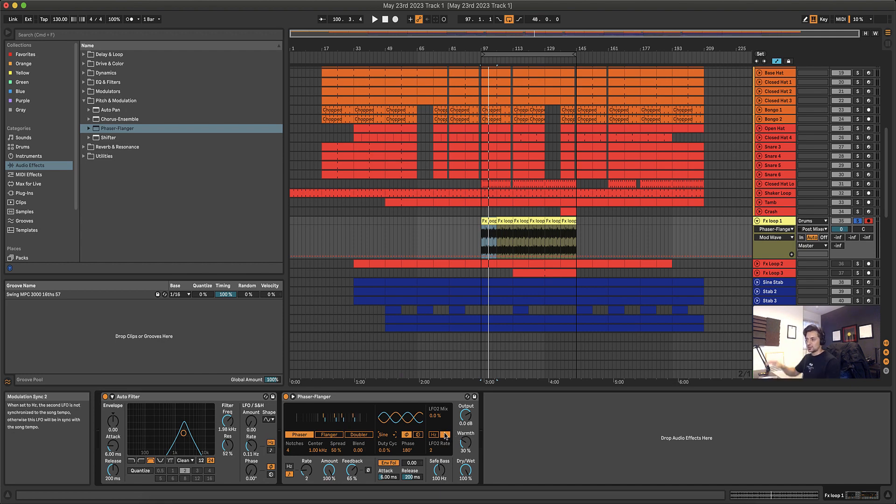
Add an Echo from the Delay & Loop effects after the Phaser-Flanger on the Fx loop 1 track.
key(space)
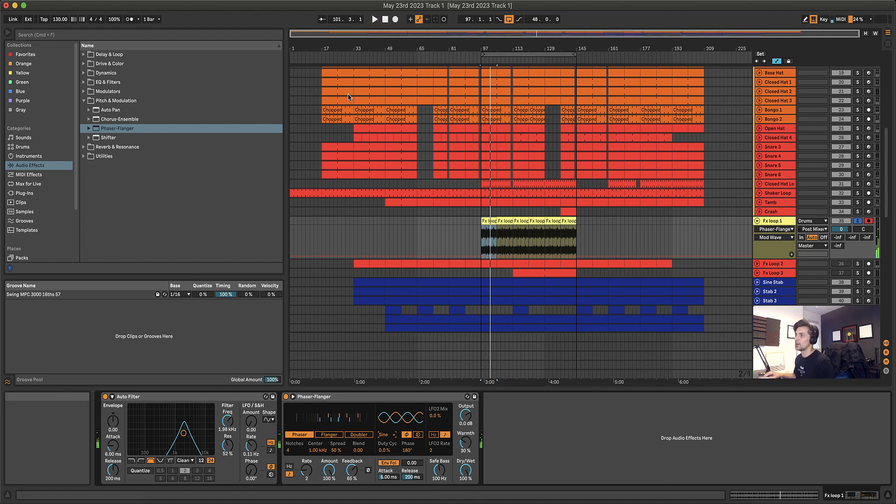
click(84, 101)
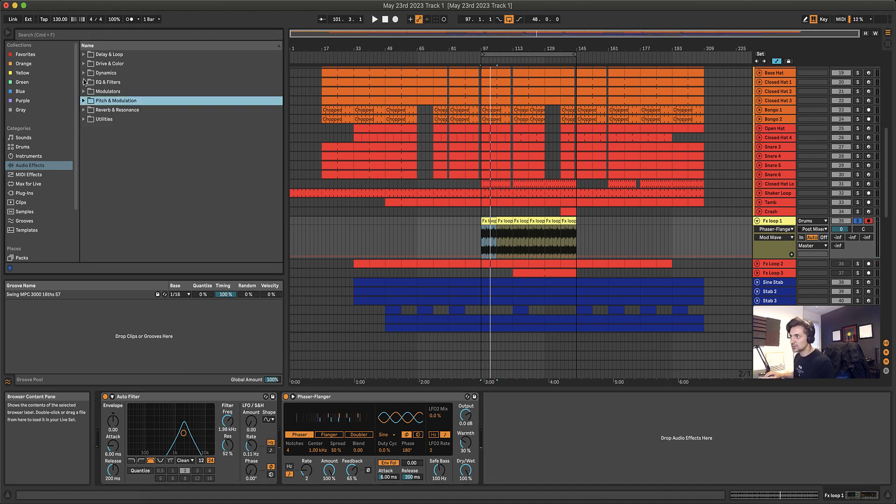
click(85, 83)
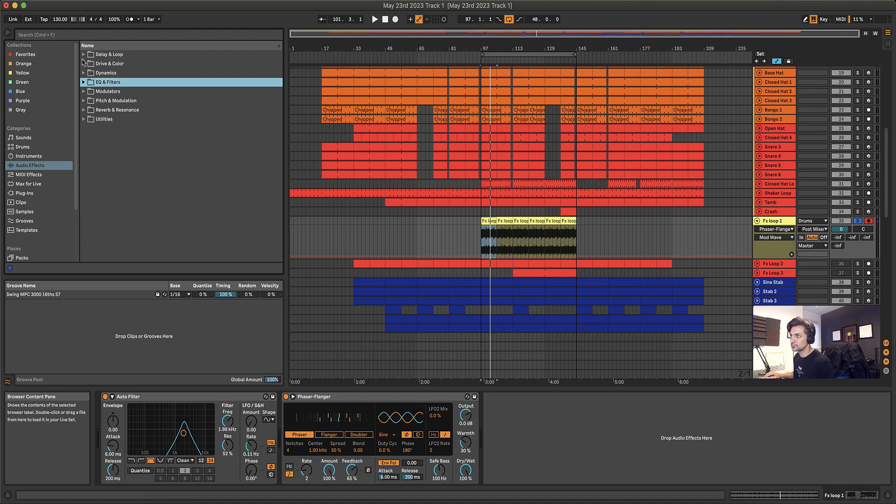
click(84, 55)
click(97, 84)
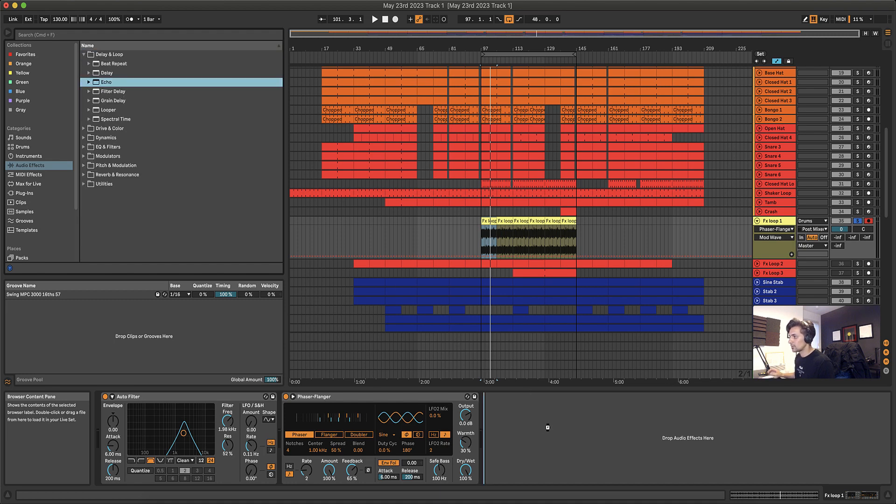
drag(570, 475, 574, 467)
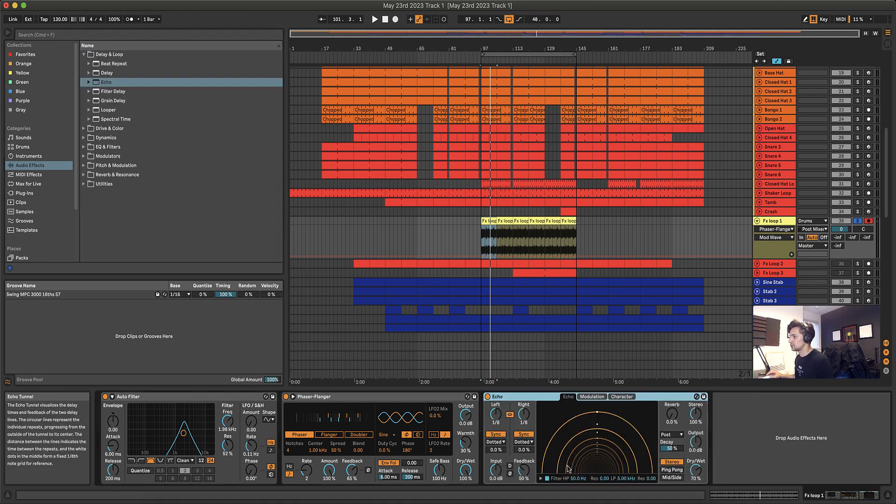
Set the Echo's feedback to 0% and its dry/wet to 30% while the soloed loop plays.
key(space)
drag(697, 474, 697, 503)
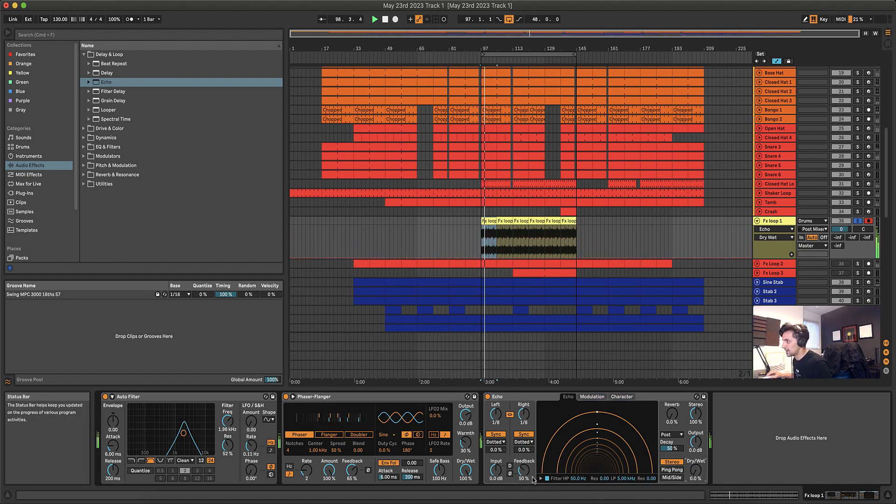
drag(524, 470, 524, 495)
click(699, 473)
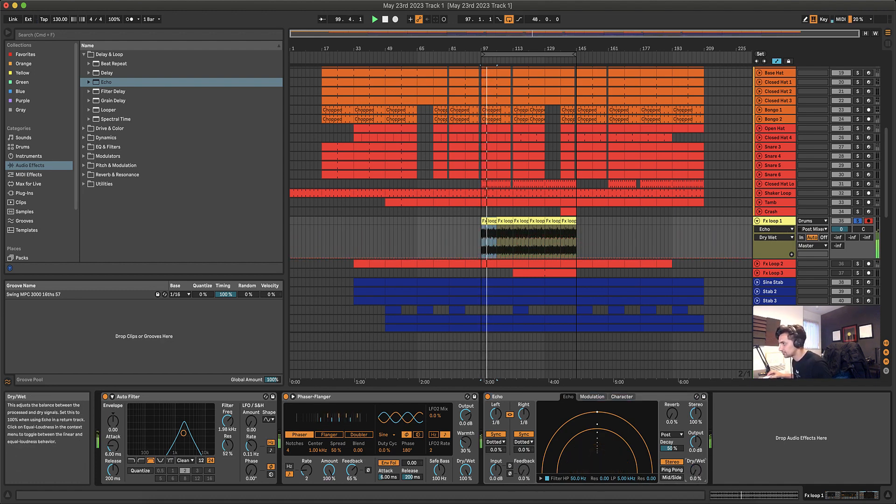
key(space)
key(space)
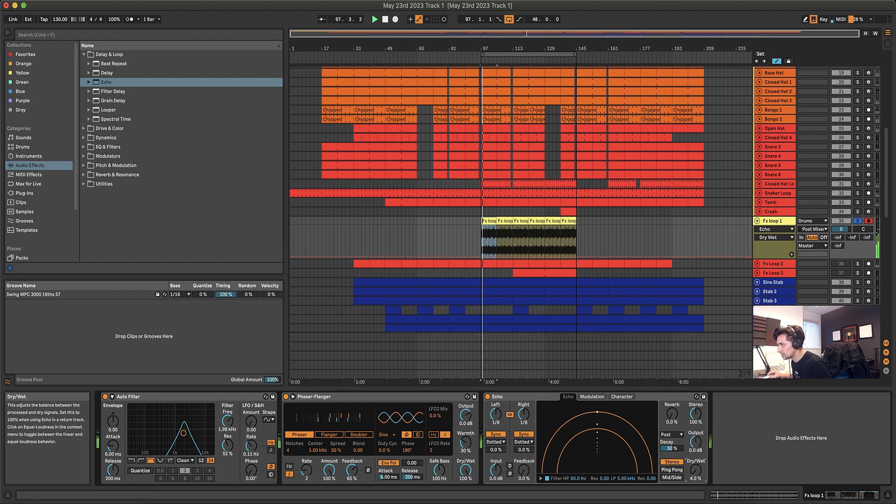
drag(696, 470, 696, 457)
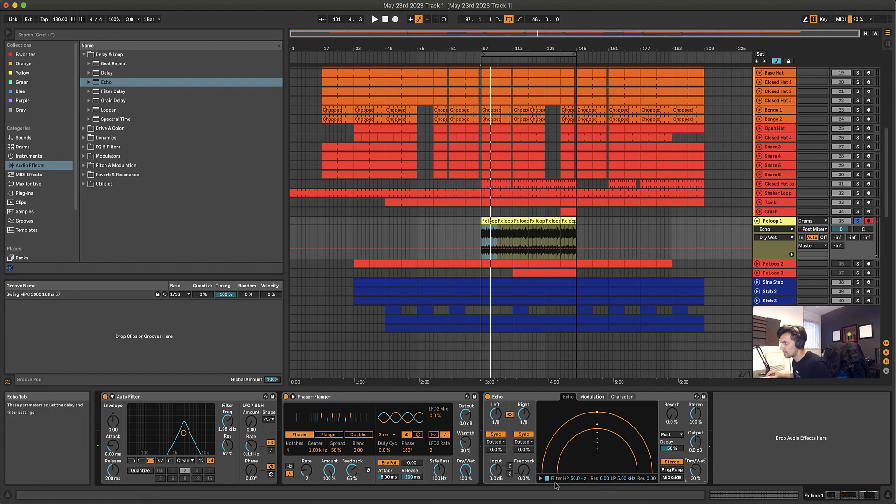
Raise the Echo's feedback to 18% while listening to the soloed loop.
key(space)
click(530, 478)
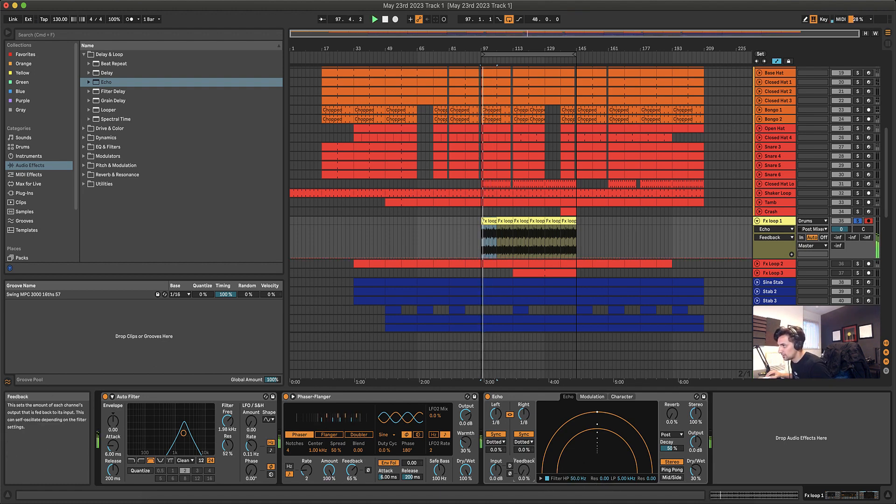
drag(530, 478, 530, 469)
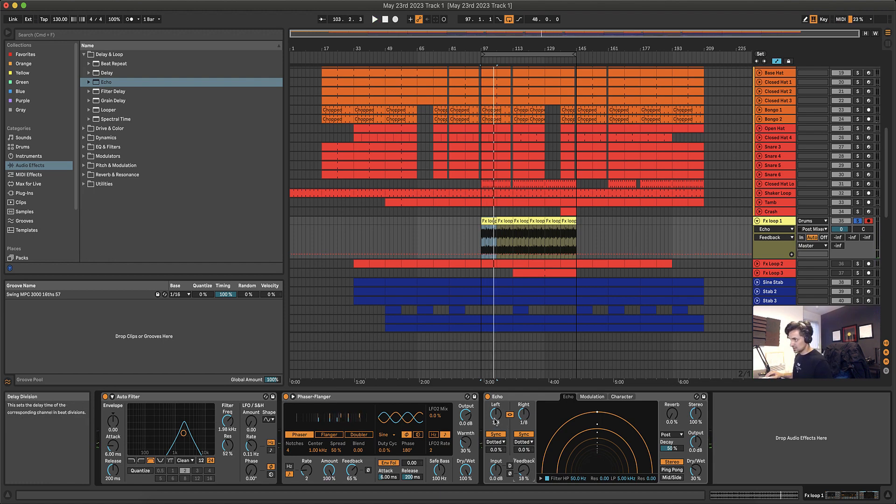
Try the Echo's left and right delay times at 1/4 and 1/16, unsolo the track, and return them to 1/8.
click(496, 419)
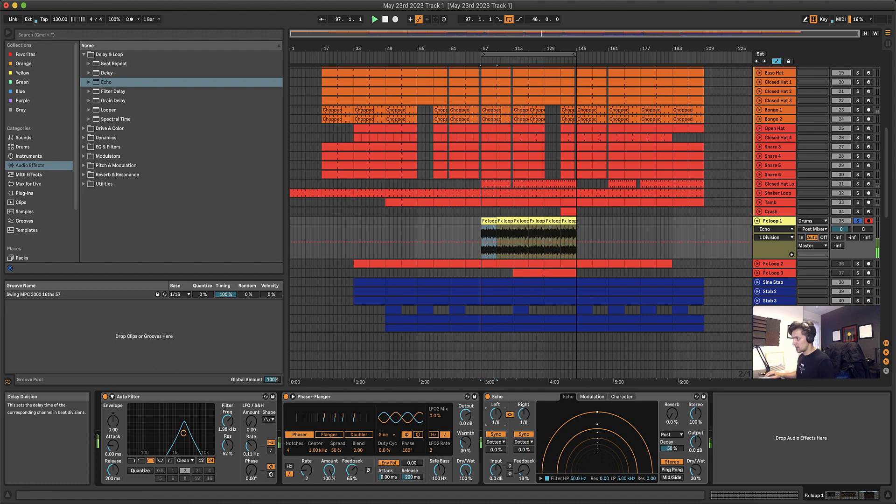
key(space)
drag(496, 414, 496, 405)
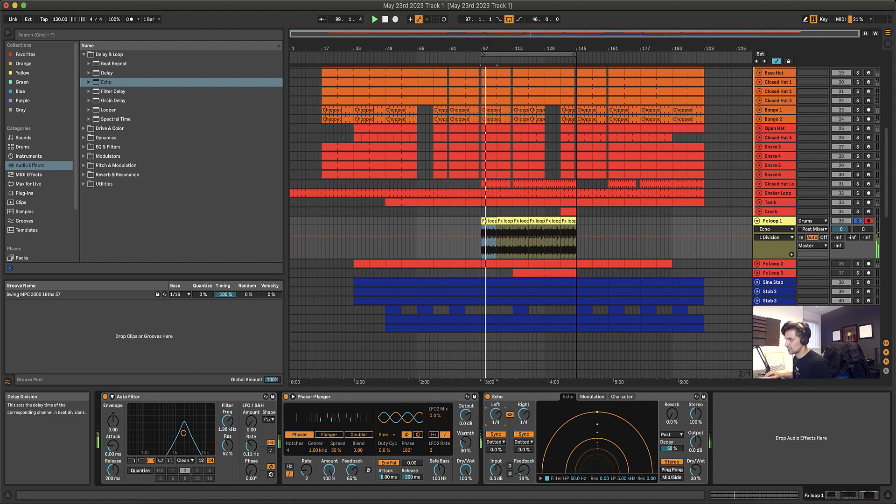
drag(496, 414, 496, 423)
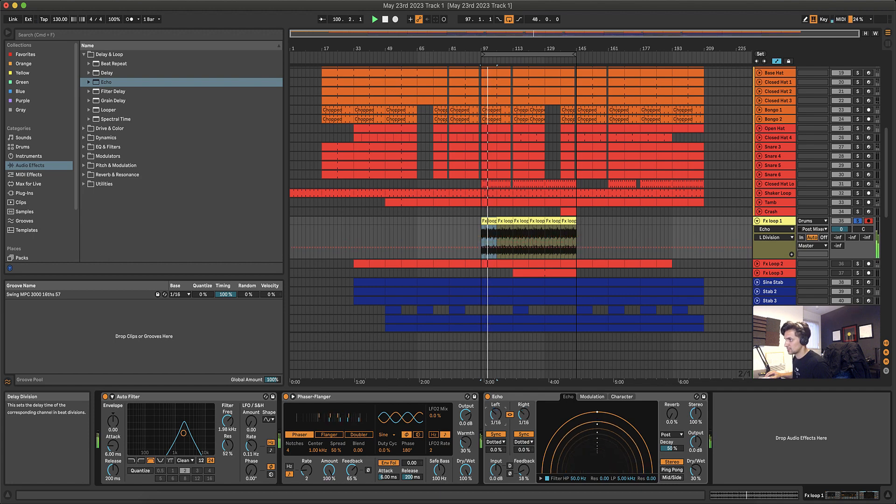
click(858, 221)
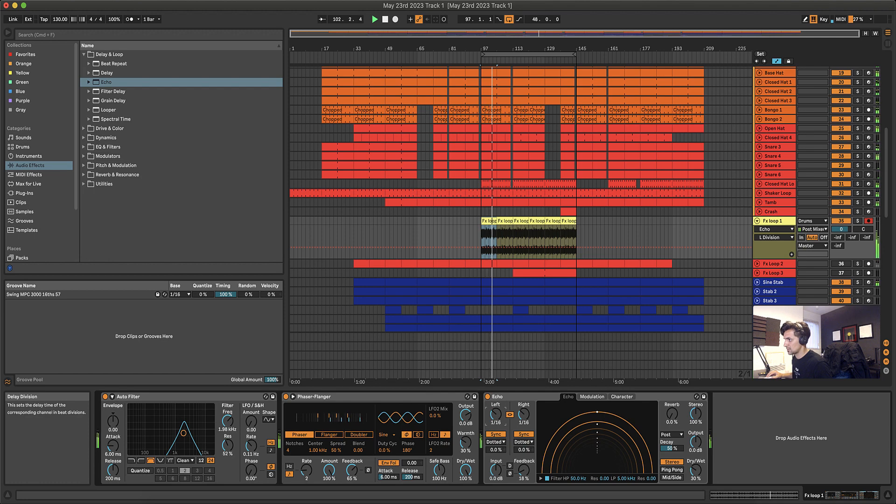
drag(495, 414, 495, 407)
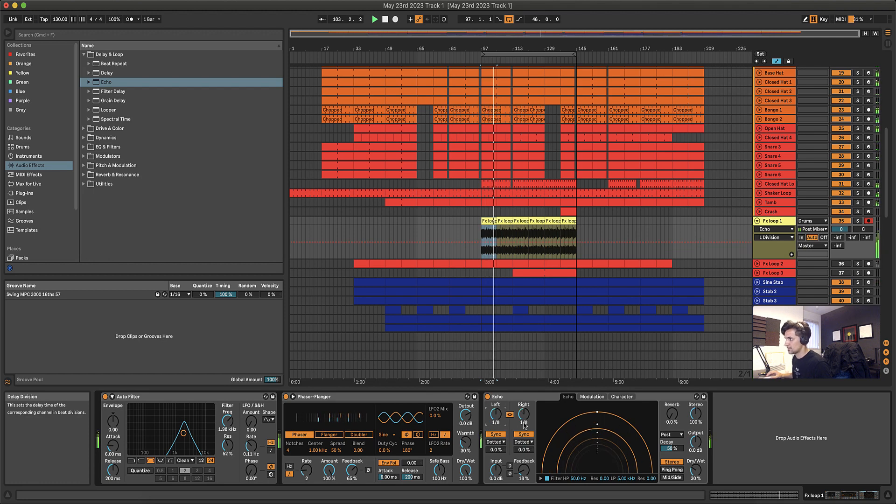
Listen to the full mix from bar 97 with the echoed Fx loop 1, and solo the track again.
key(space)
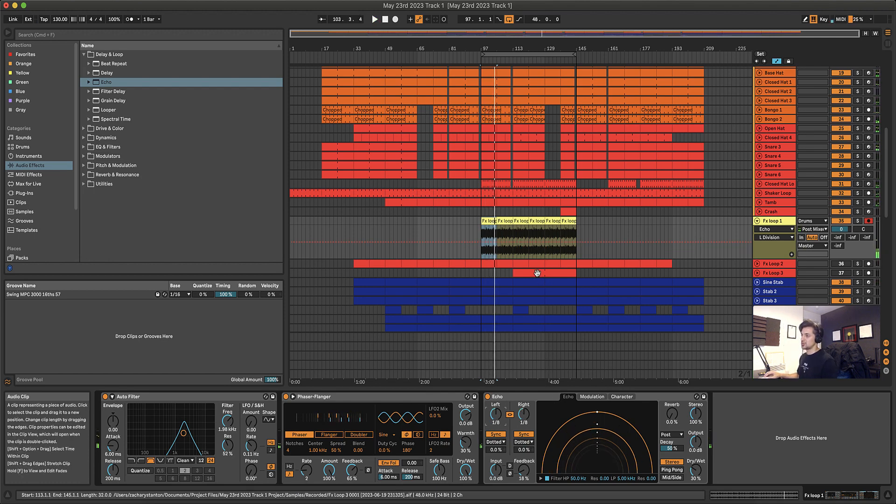
key(space)
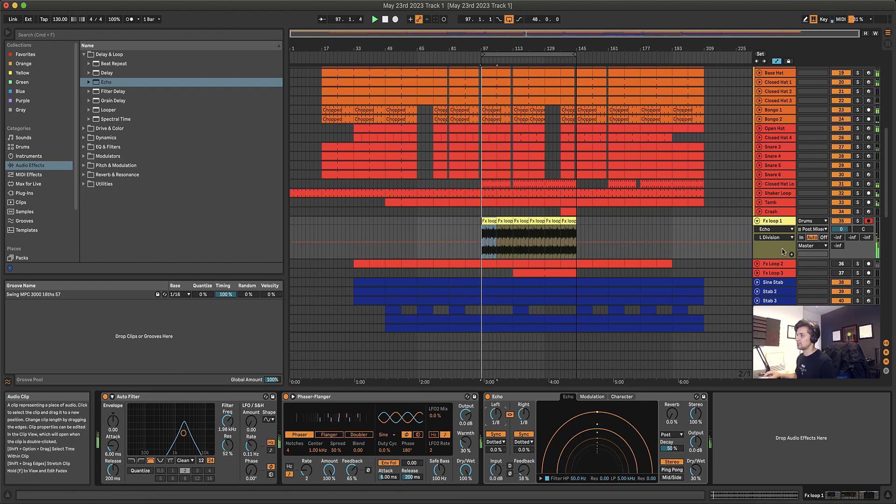
click(856, 222)
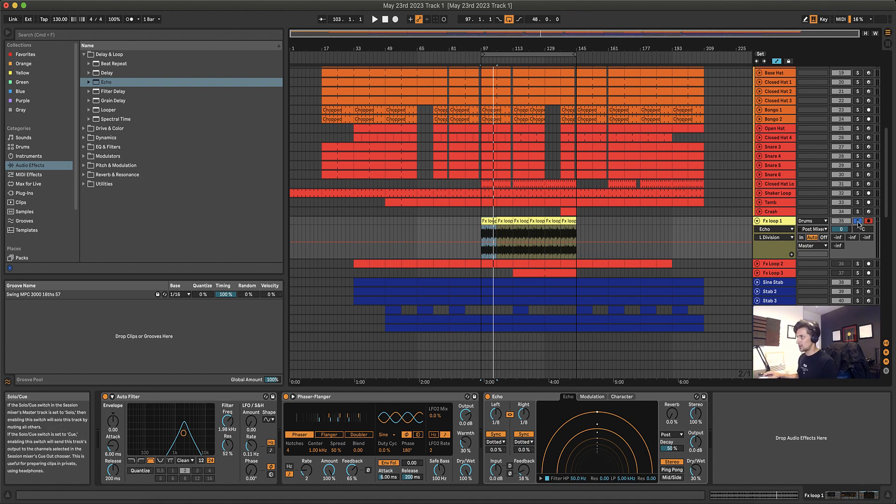
key(space)
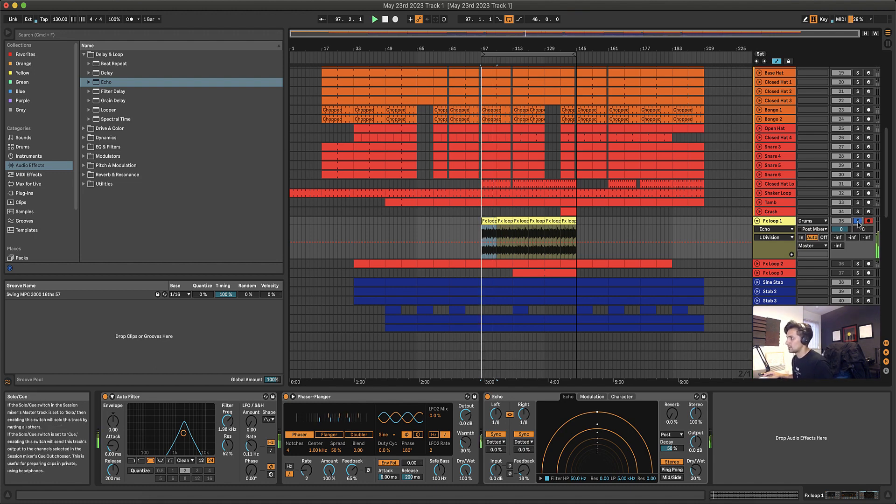
click(859, 222)
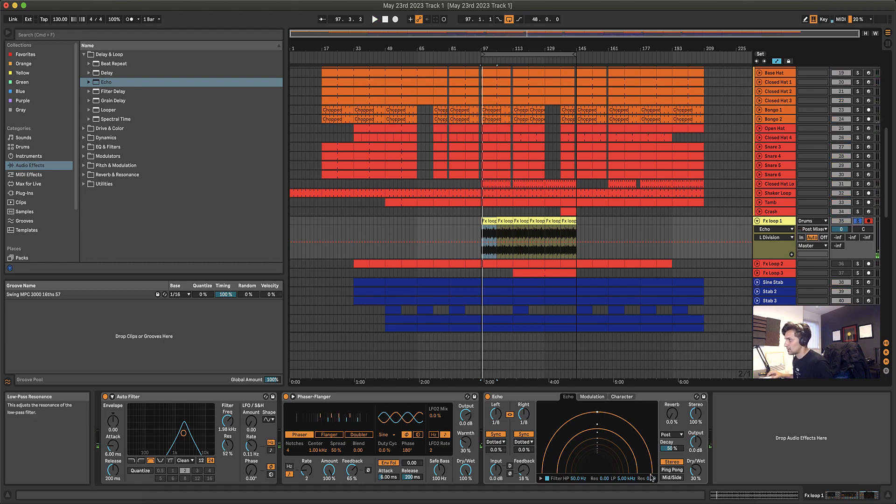
Set the Echo's reverb amount to 11% while the soloed loop plays.
key(space)
drag(672, 414, 672, 408)
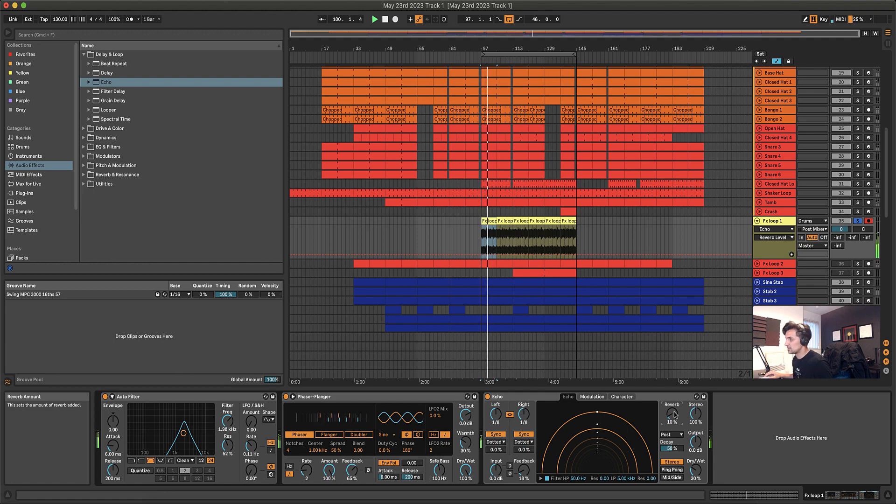
drag(674, 414, 674, 413)
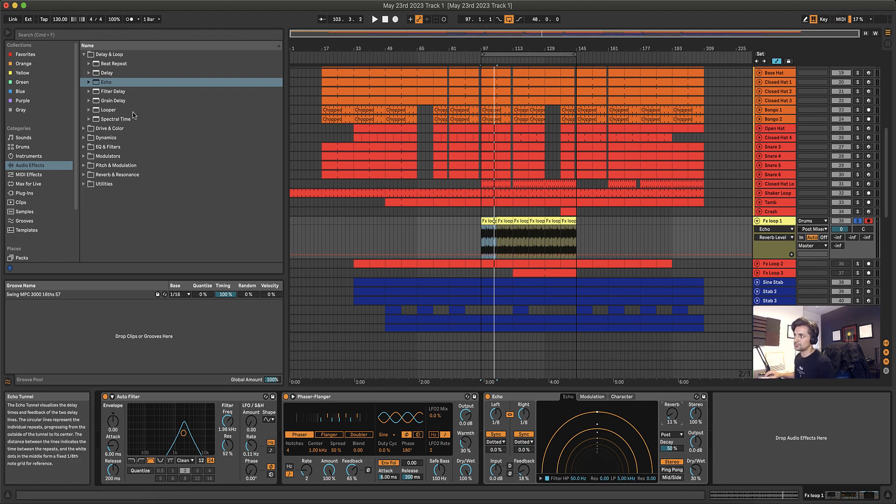
Add an LFO from the Modulators effects after the Echo on the Fx loop 1 track.
click(84, 54)
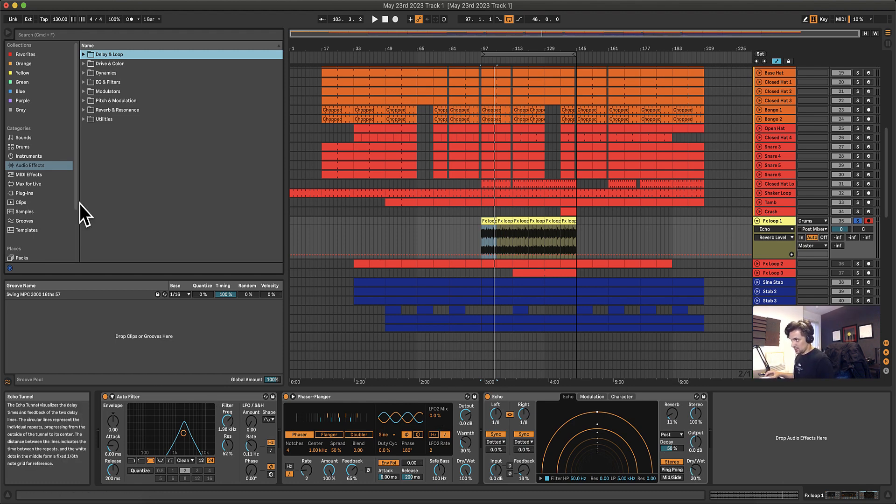
key(space)
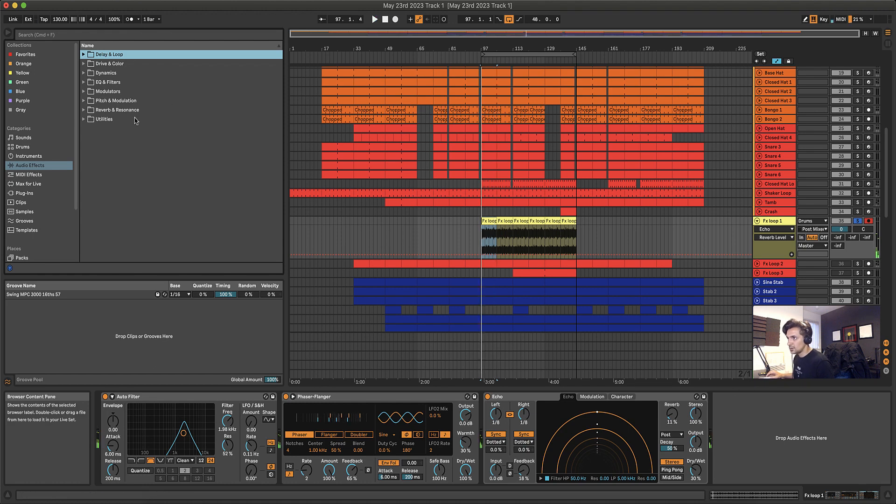
click(98, 93)
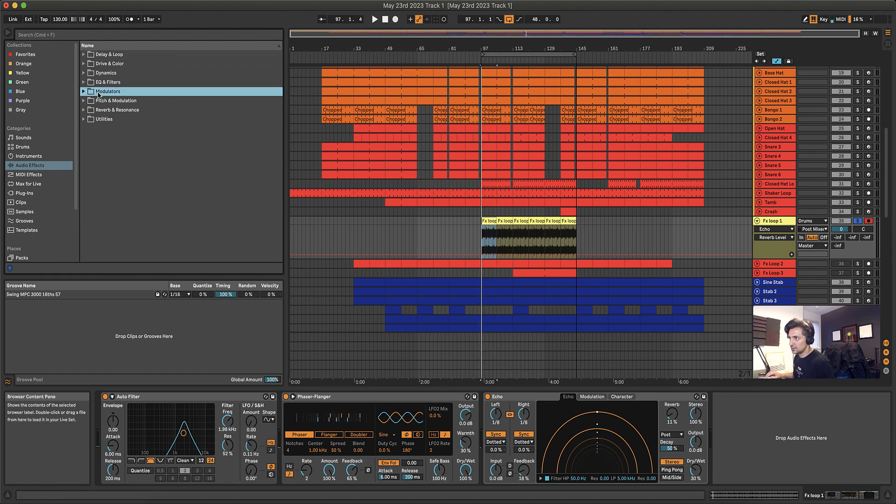
click(84, 91)
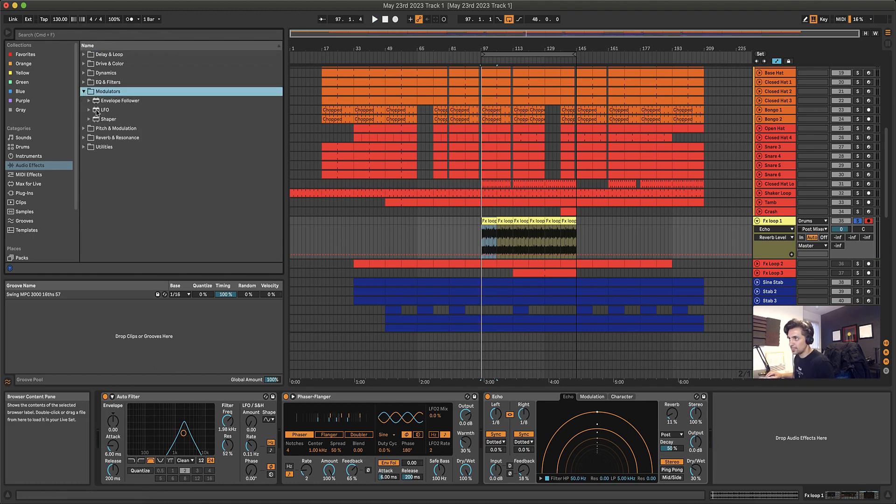
drag(97, 112, 765, 424)
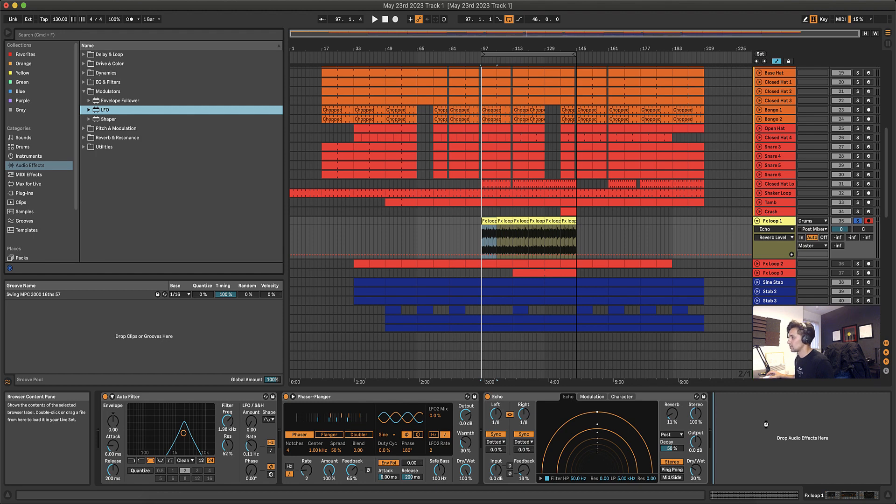
drag(765, 428, 765, 427)
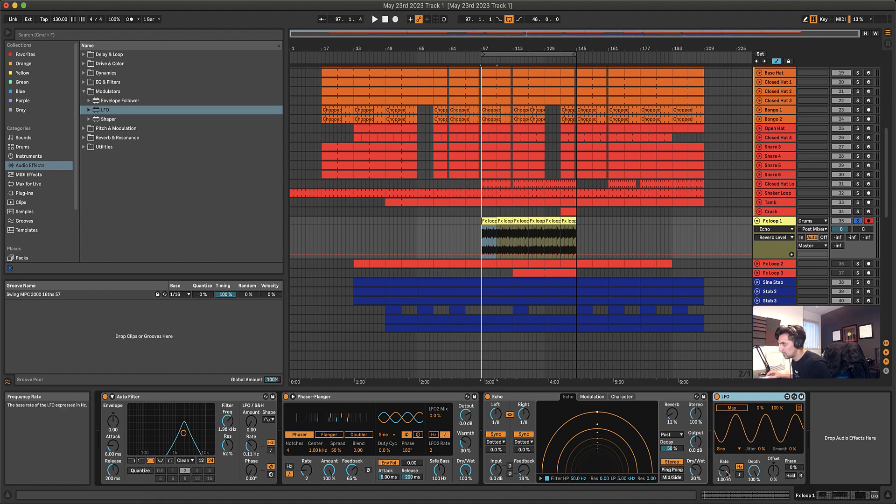
Try adjusting the LFO's rate, undo the change, and briefly play the soloed loop.
drag(728, 475, 728, 488)
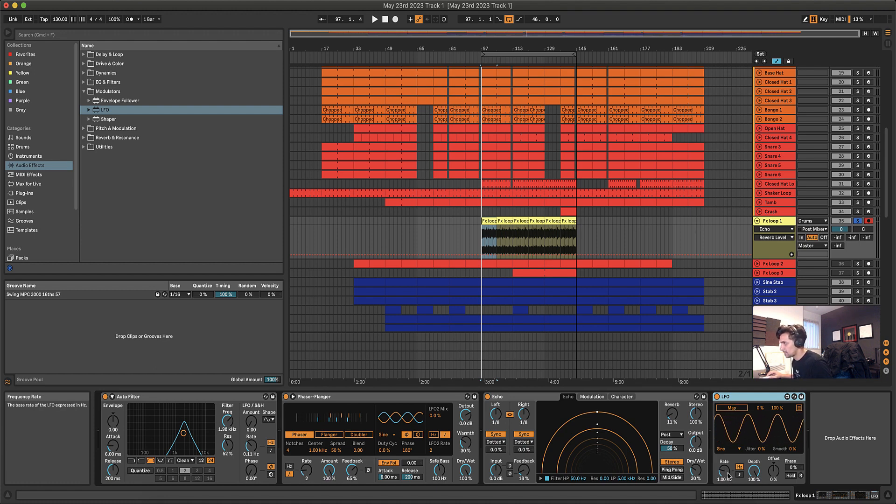
key(super+z)
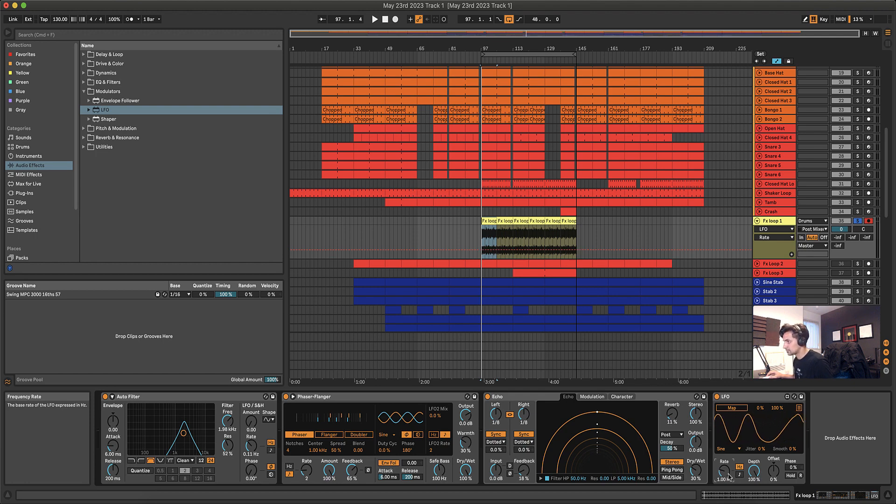
key(space)
key(space)
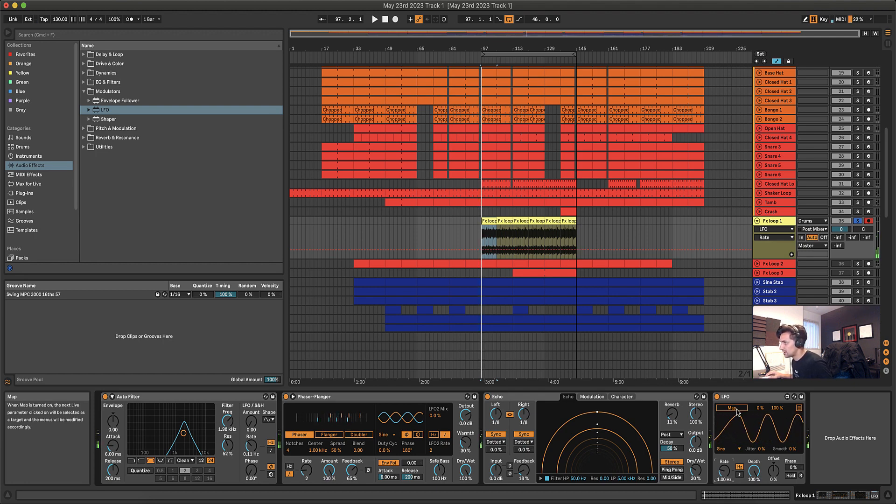
Map the LFO to the Auto Filter's LFO Amount and play the soloed loop.
click(736, 412)
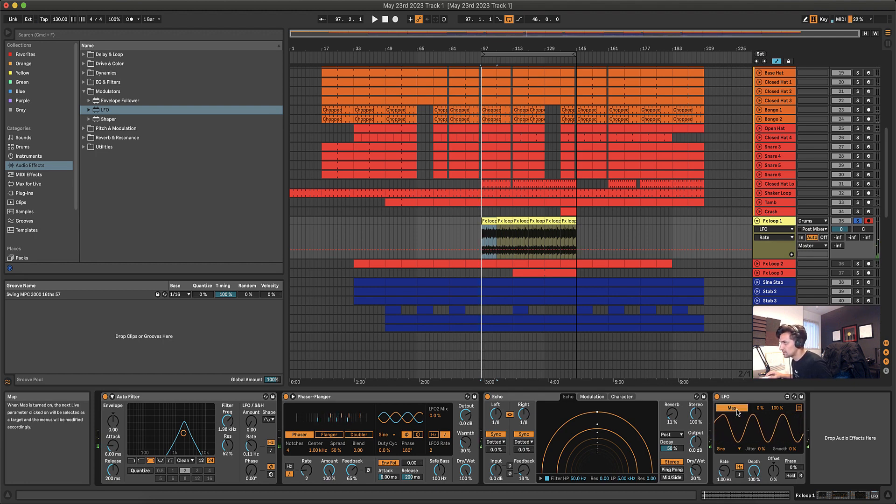
click(251, 423)
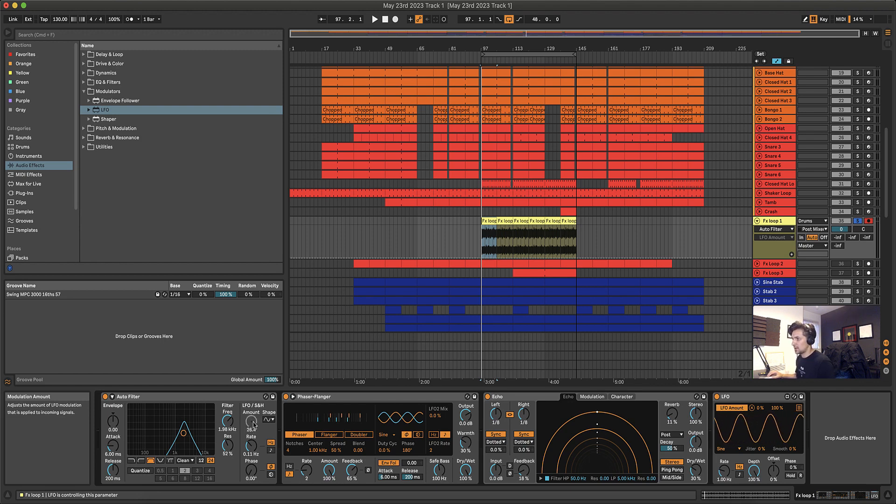
key(space)
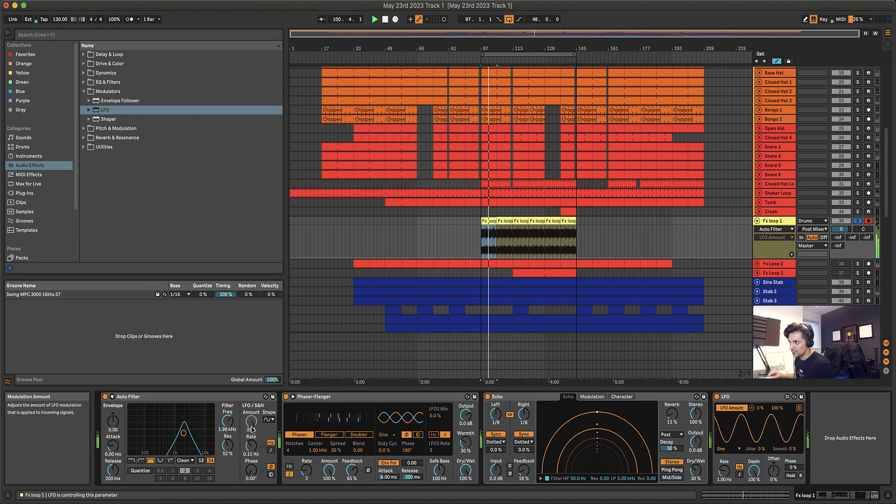
Limit the LFO Amount mapping's range to 24% minimum and 62% maximum and set the LFO's depth to 72.4%.
click(726, 473)
click(782, 408)
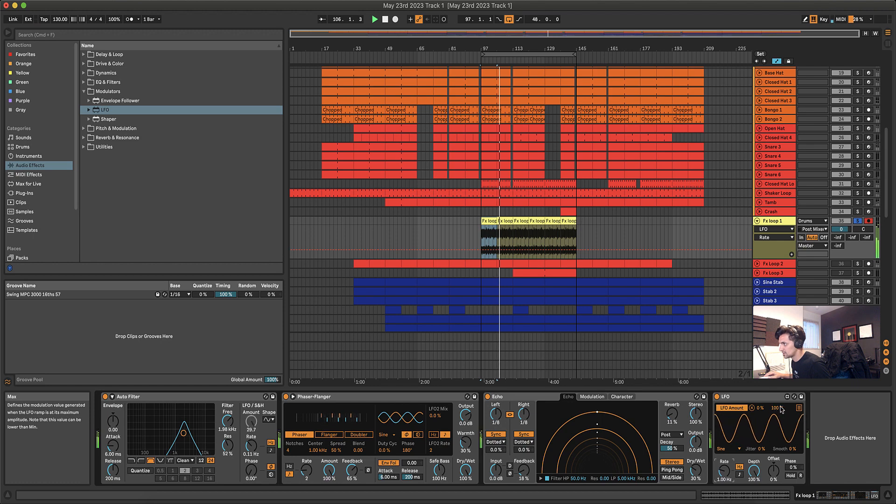
mouse_move(781, 408)
mouse_down()
mouse_move(781, 419)
mouse_move(779, 406)
mouse_up()
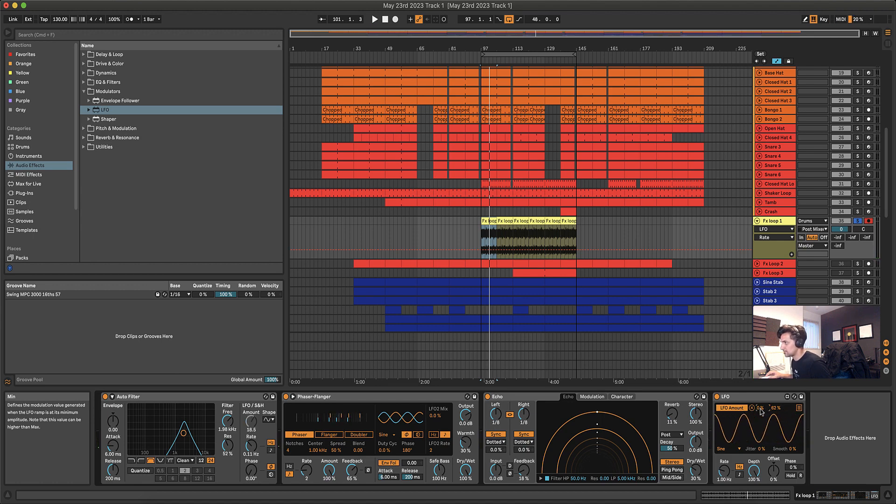
key(space)
drag(761, 411, 760, 406)
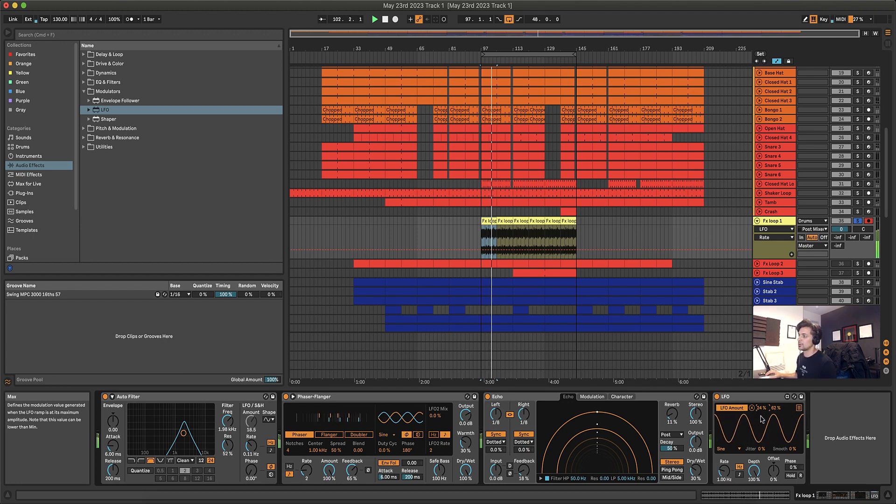
key(space)
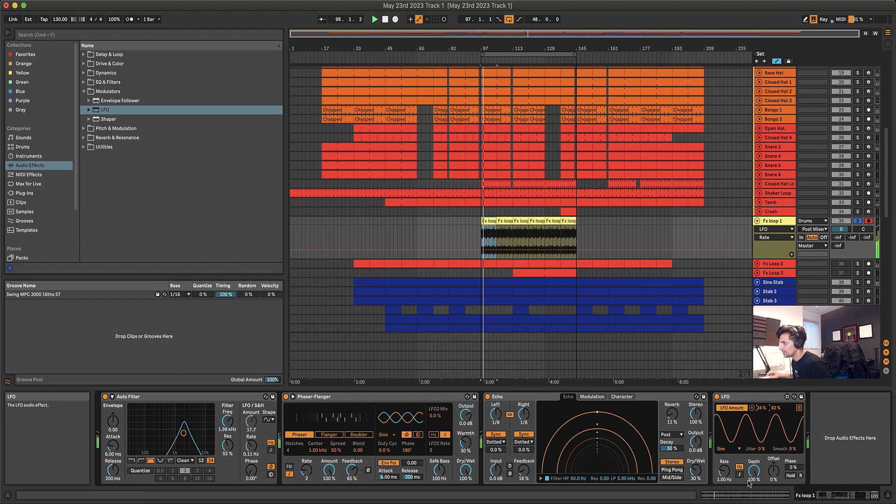
drag(753, 475, 753, 489)
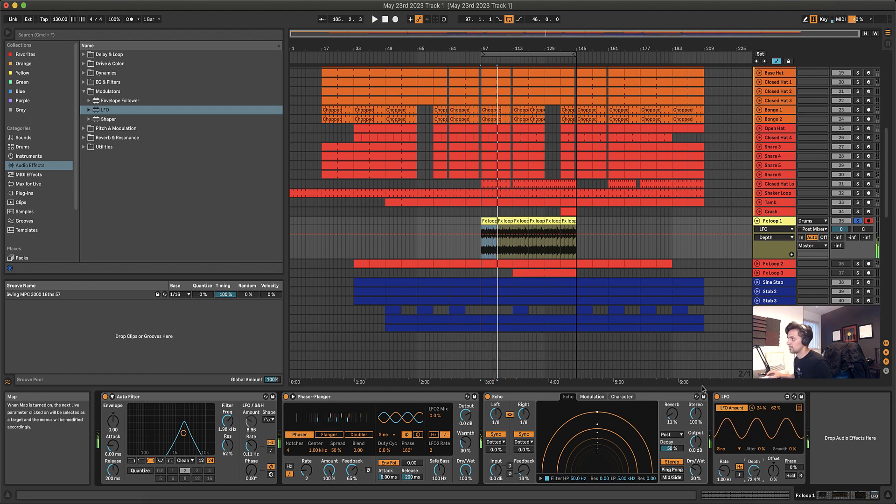
Open the LFO's multimap list, map its second slot to the Phaser-Flanger's Amount, and play the soloed loop.
click(799, 407)
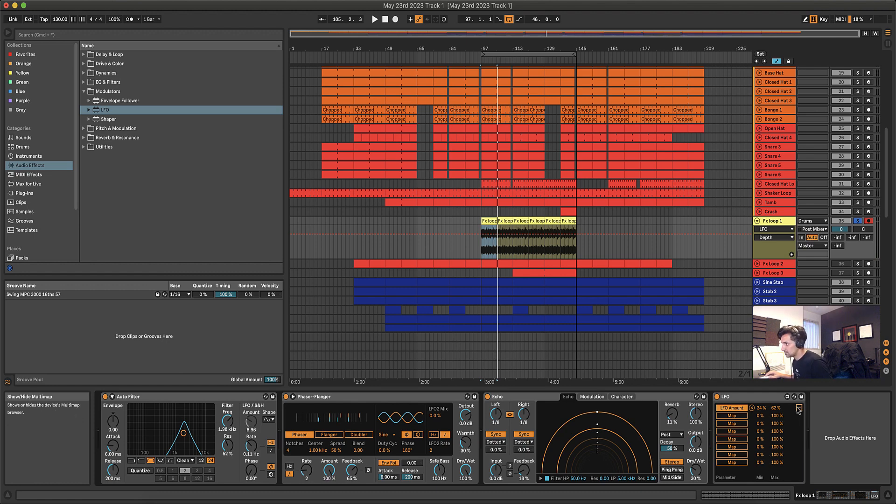
click(735, 416)
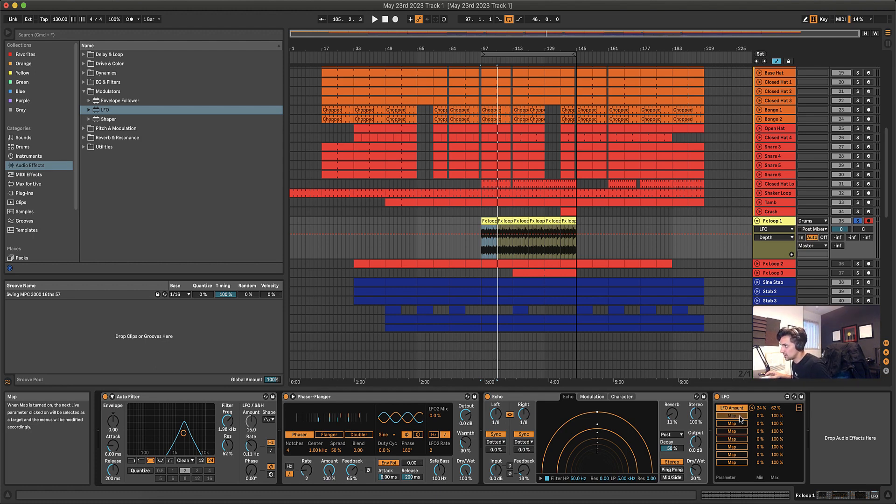
click(329, 471)
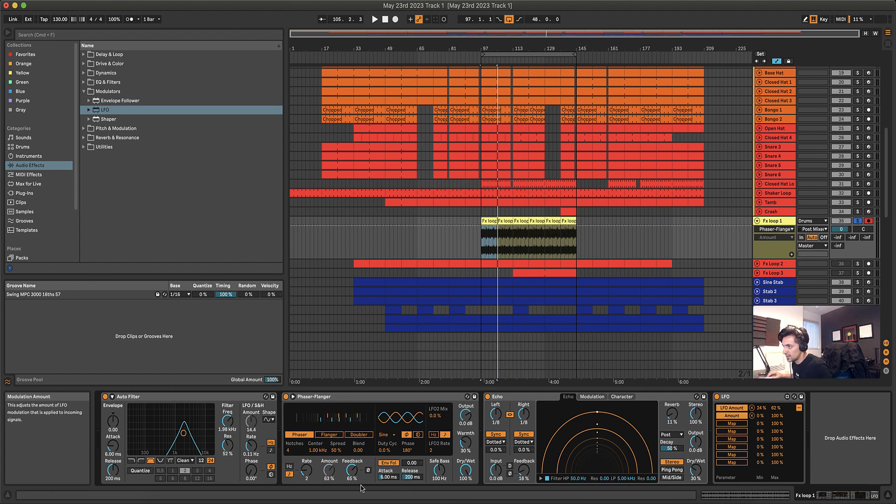
key(space)
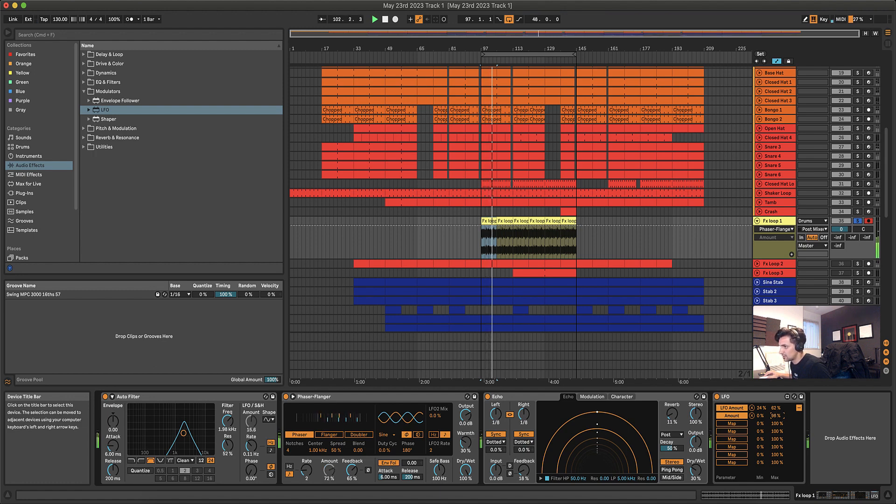
Set the Phaser-Flanger Amount mapping's range to 22% minimum and 76% maximum while the soloed loop plays.
drag(776, 416, 777, 423)
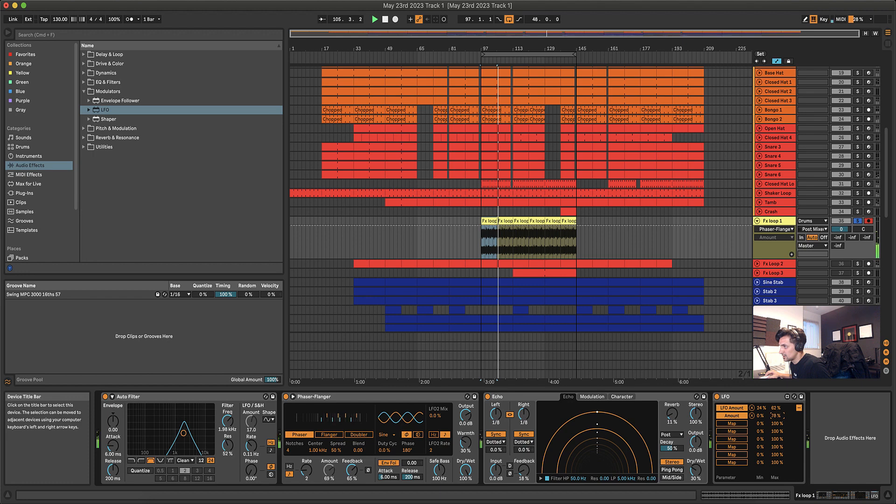
drag(777, 425, 777, 426)
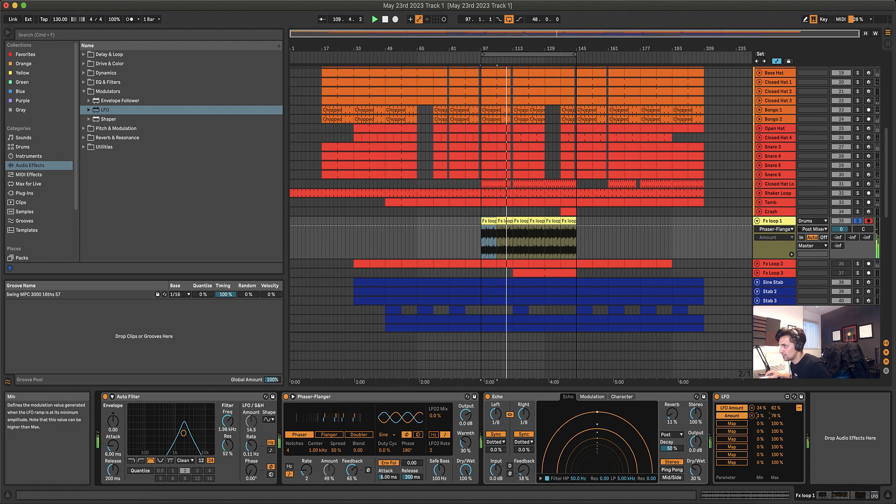
drag(760, 416, 760, 414)
key(space)
key(space)
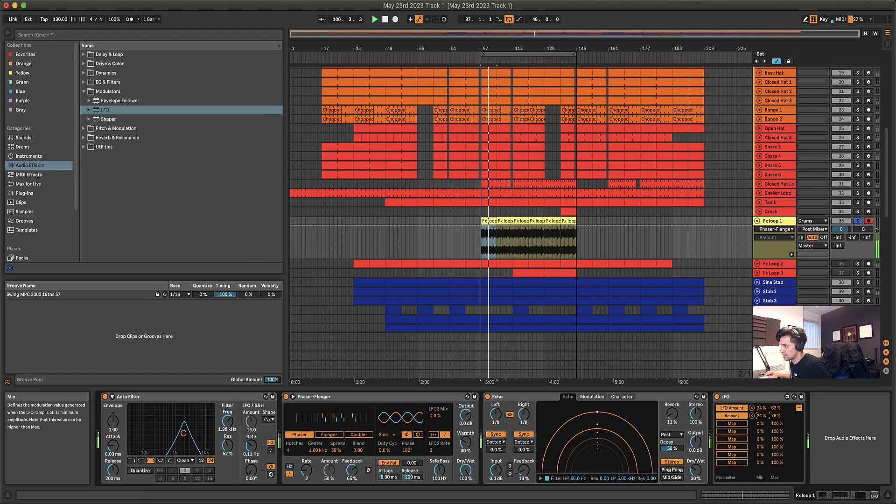
drag(760, 416, 760, 417)
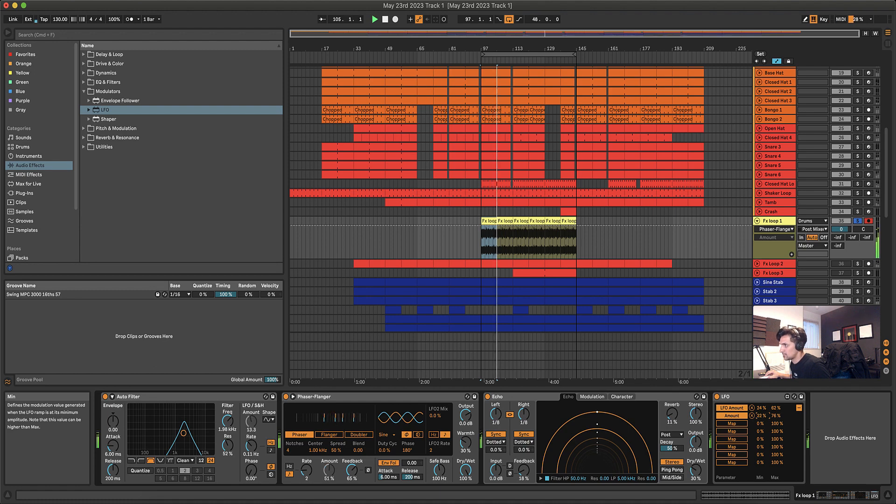
Map the LFO's third slot to the Phaser-Flanger's Feedback and play the soloed loop.
click(739, 425)
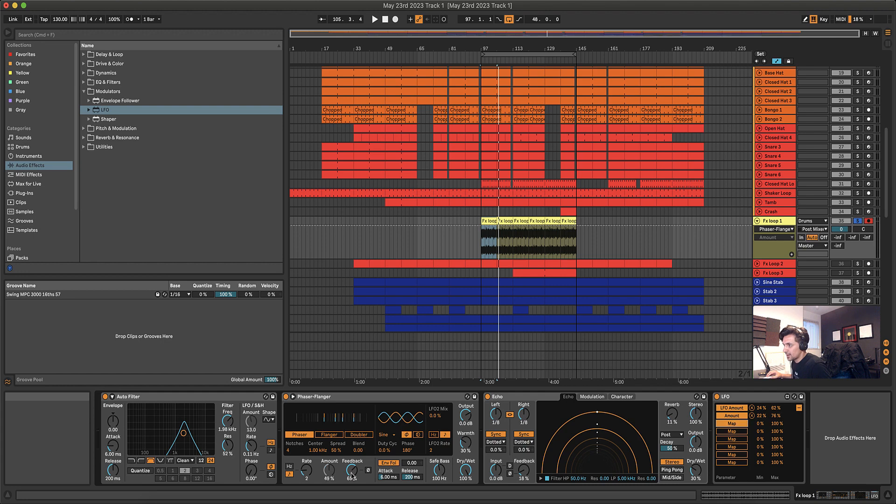
click(351, 471)
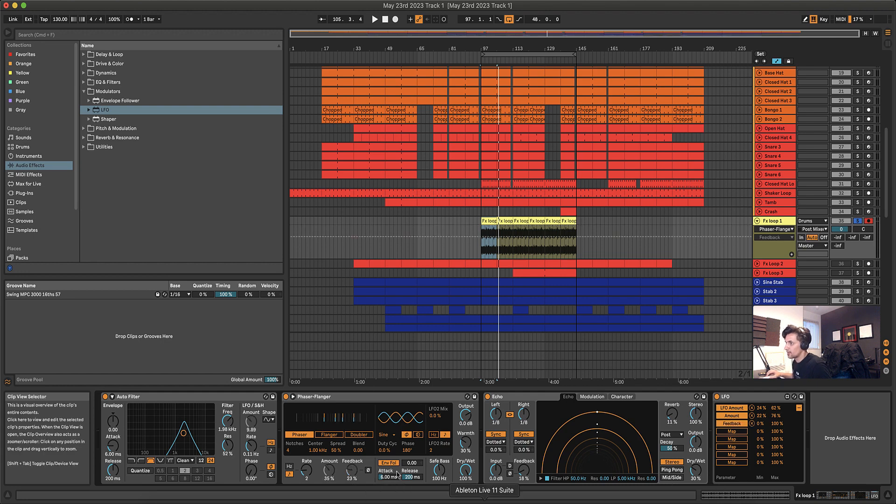
key(space)
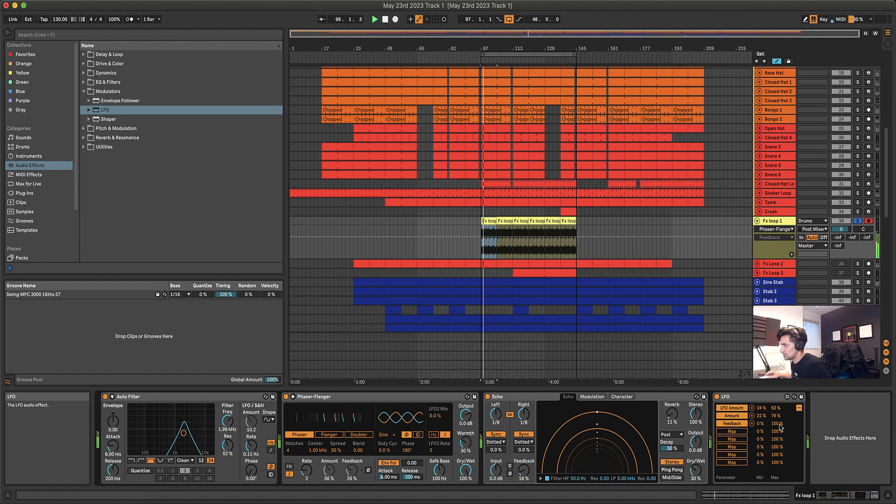
Set the Feedback mapping's range to 22% minimum and 92% maximum, auditioning the loop soloed and in the full mix.
drag(780, 425, 780, 442)
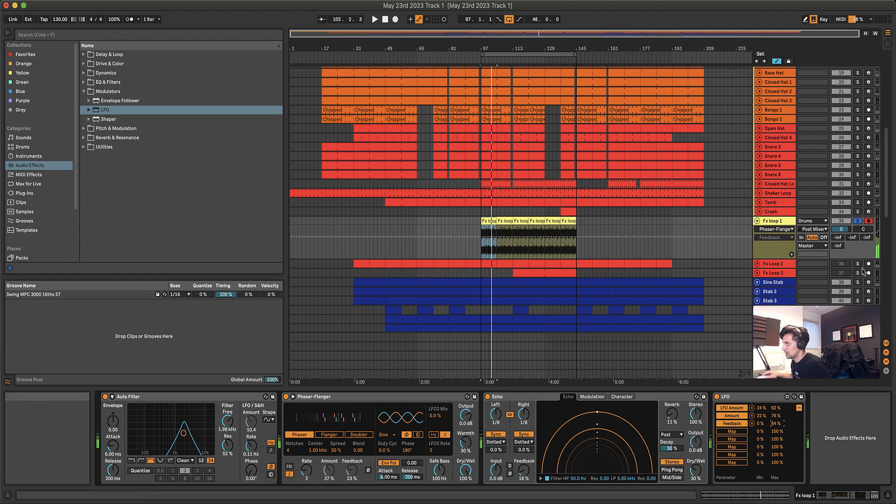
key(space)
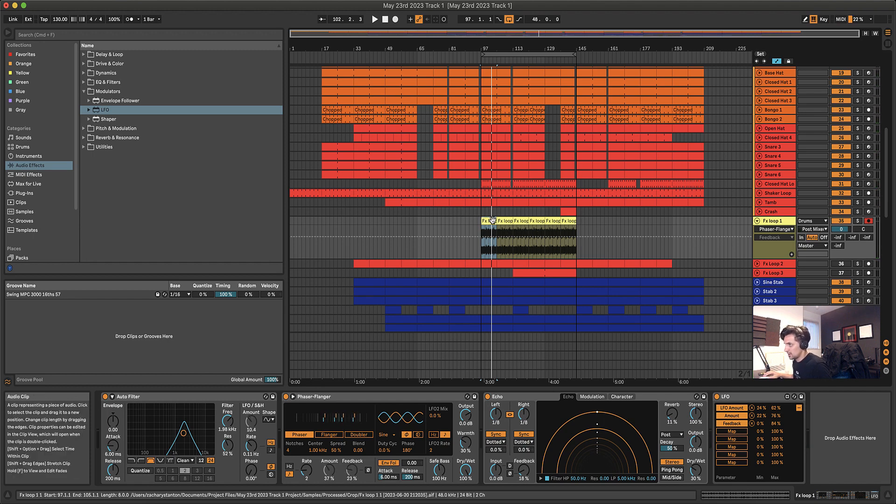
key(space)
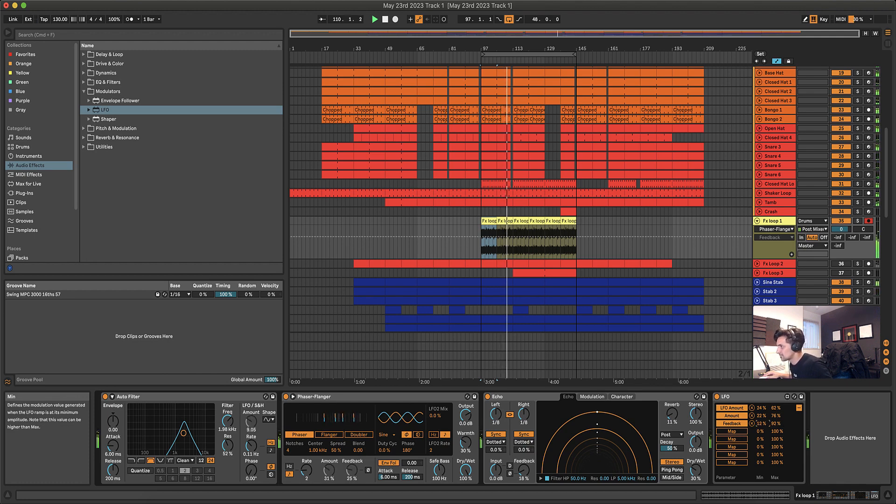
key(space)
key(space)
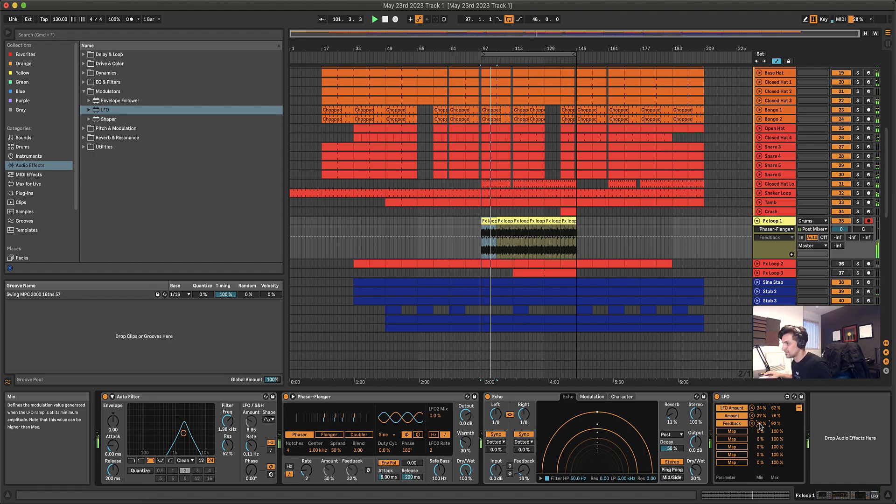
key(space)
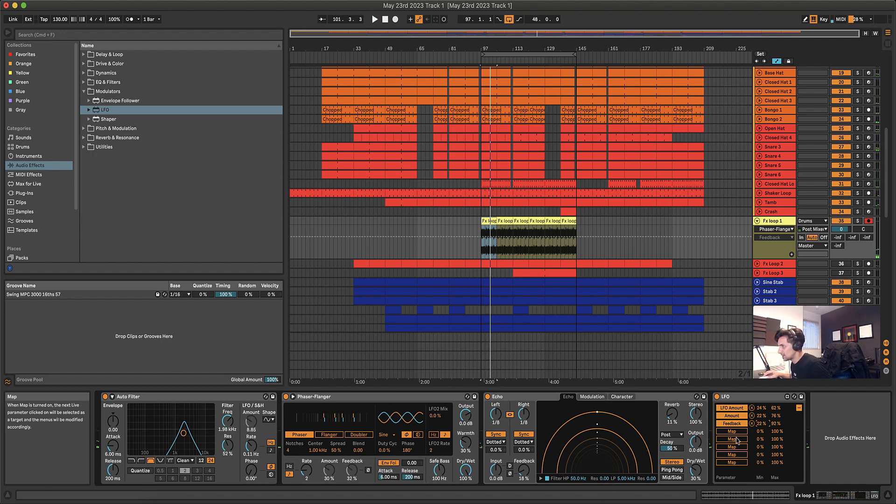
Map the LFO's fourth slot to the Phaser-Flanger's Warmth with a range of 14% to 80% while playing the soloed loop.
click(740, 432)
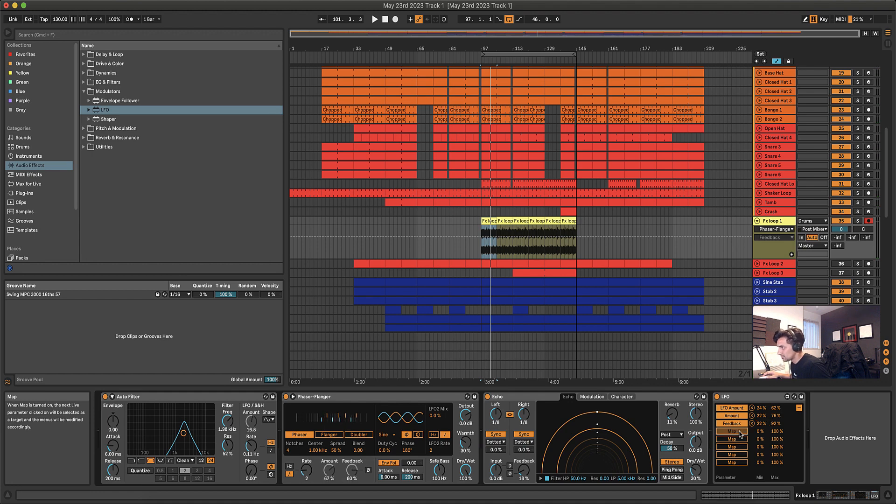
click(465, 447)
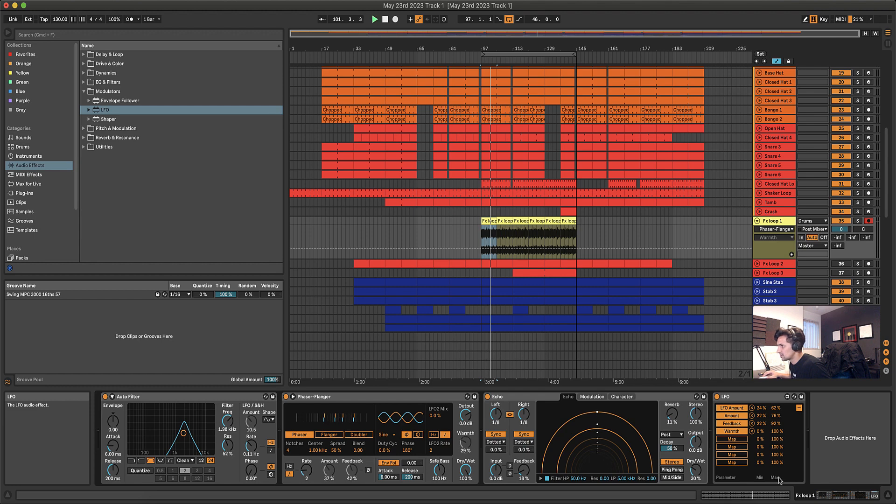
key(space)
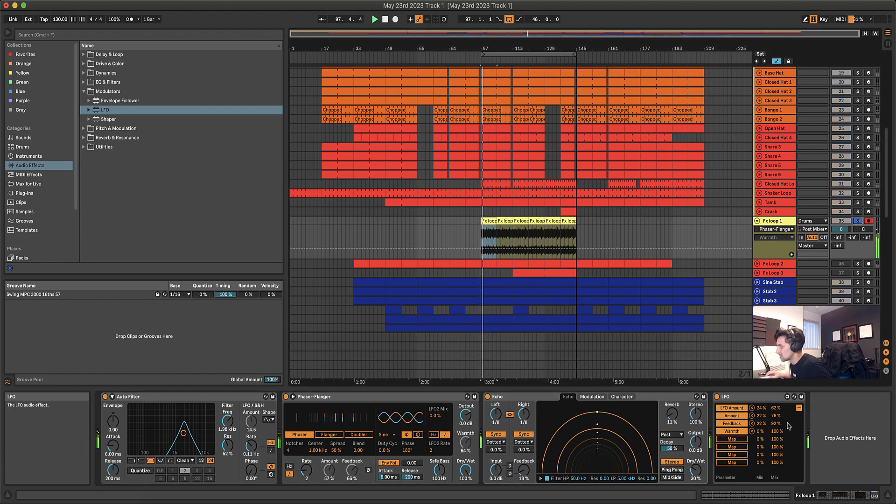
drag(777, 431, 777, 438)
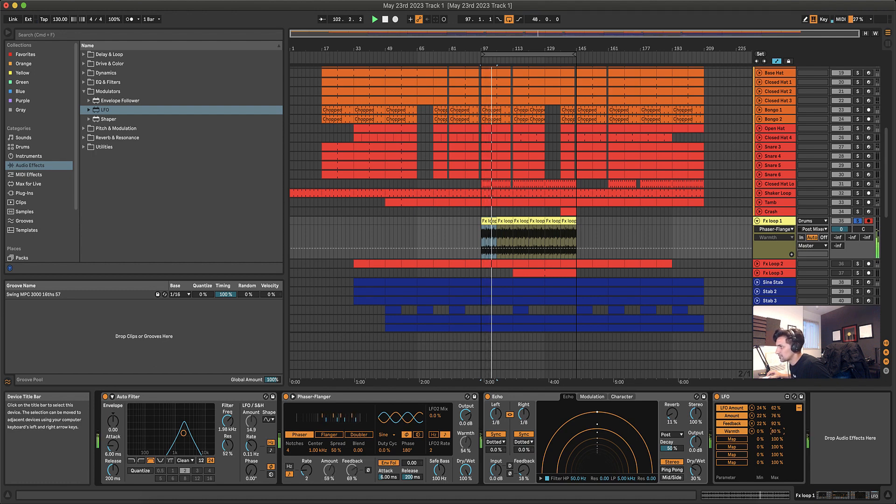
drag(760, 432, 760, 427)
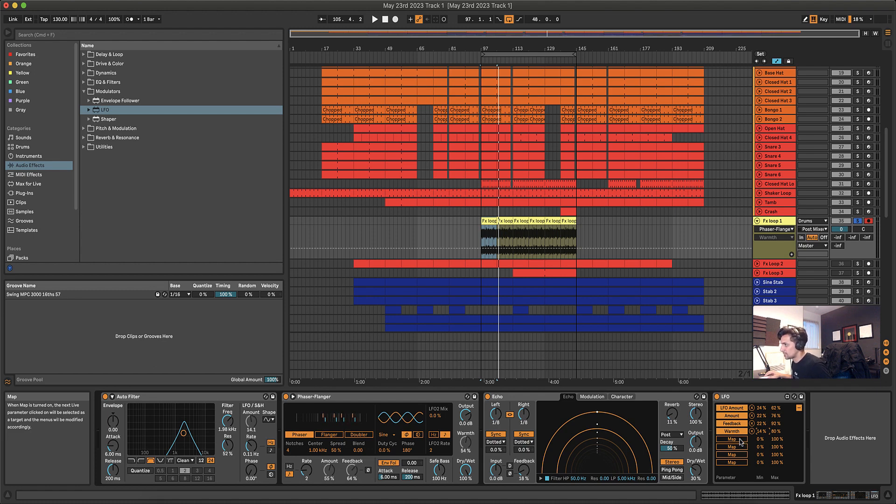
Map the LFO's fifth slot to the Phaser-Flanger's Dry/Wet with a full 0% to 100% range and play the soloed loop.
click(740, 440)
click(466, 469)
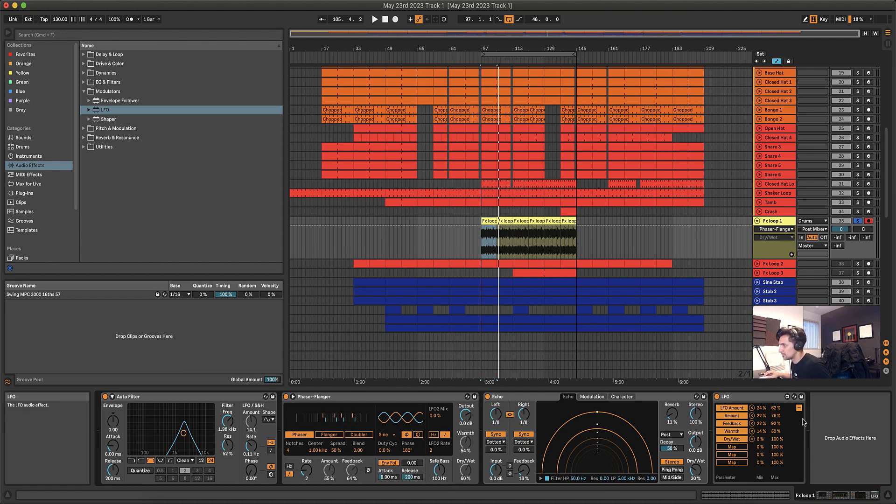
key(space)
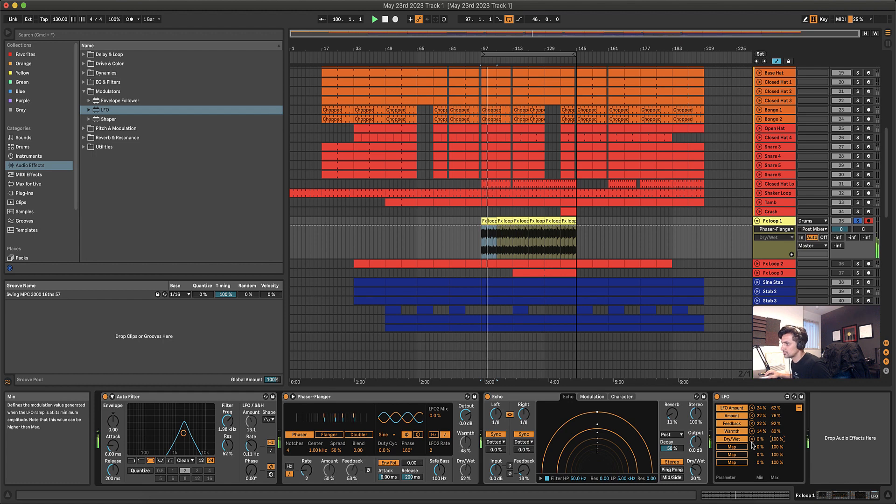
drag(782, 443, 777, 441)
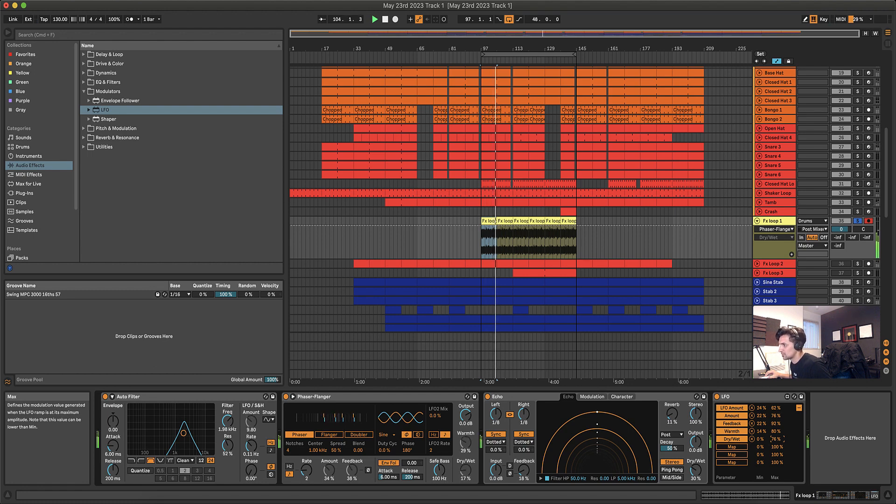
drag(781, 439, 781, 428)
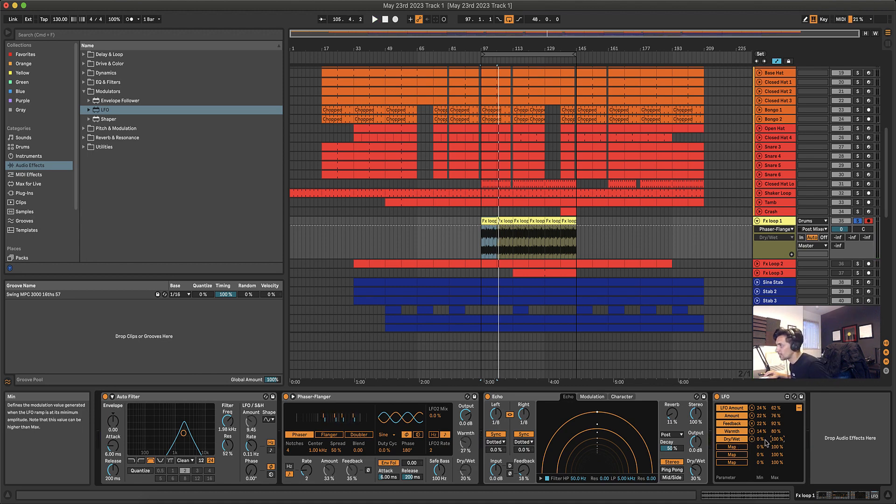
key(space)
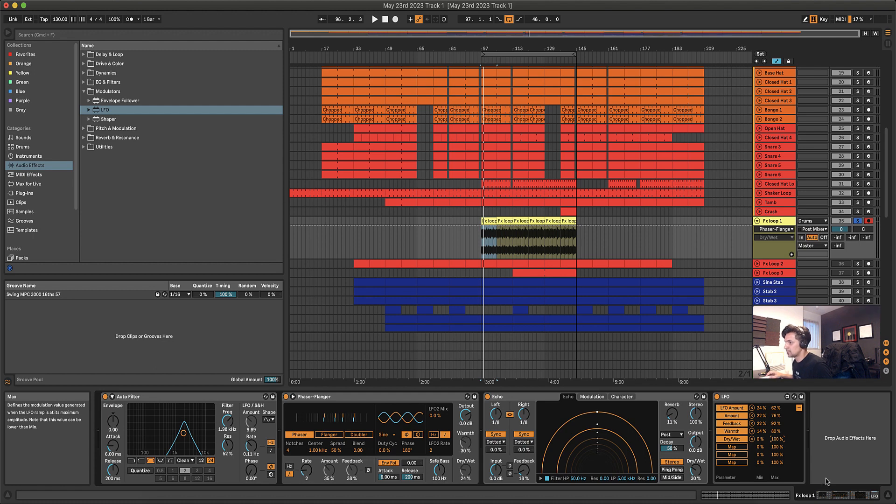
key(space)
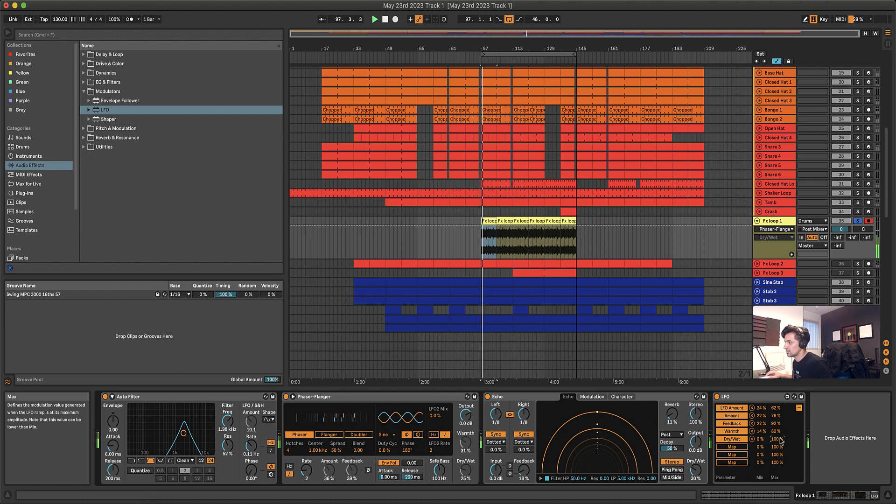
Rename the LFO device as LFO 1, hide its multimap list, and select the empty spot after it in the device chain.
right_click(747, 398)
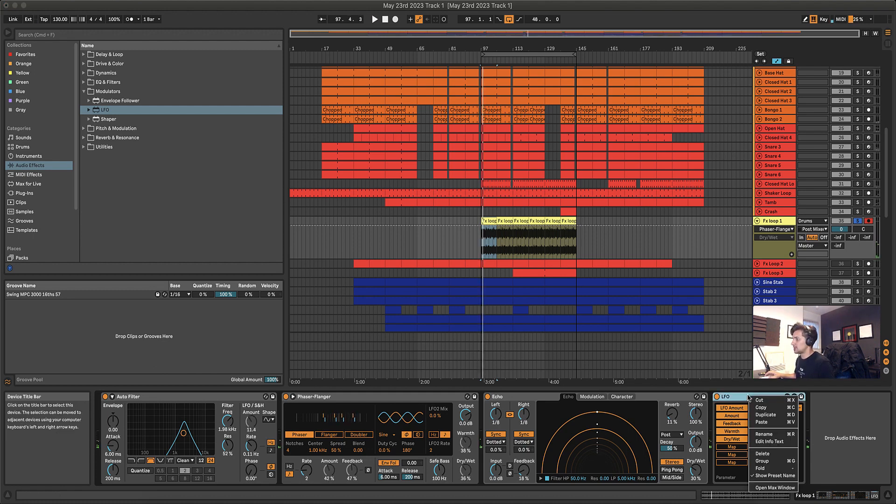
click(771, 434)
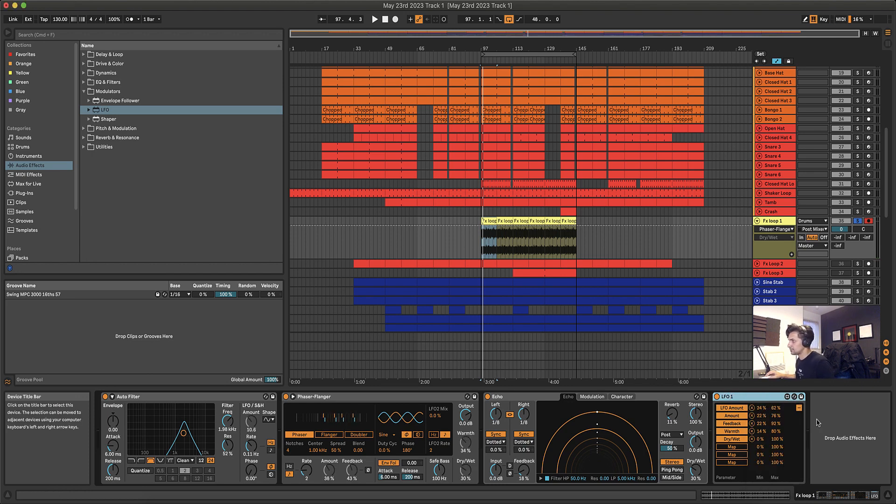
click(799, 408)
click(830, 430)
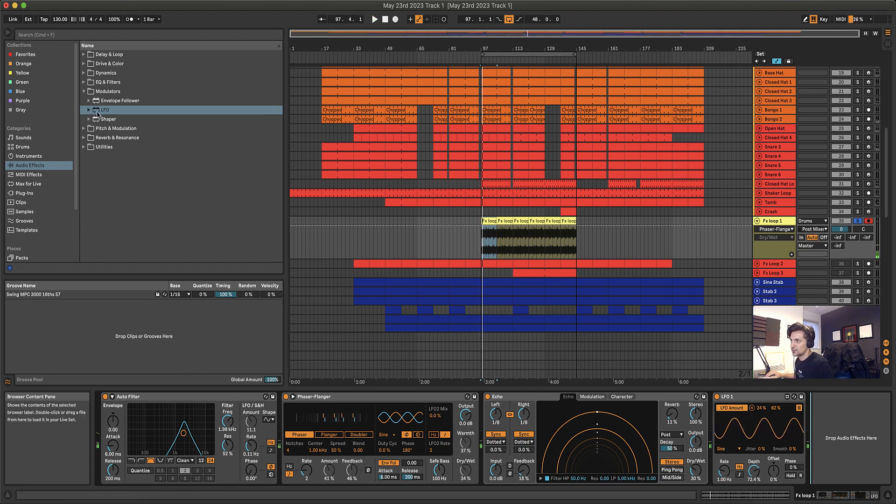
Add a second LFO device at the end of the Fx loop 1 effect chain and rename it LFO 2.
drag(97, 112, 832, 414)
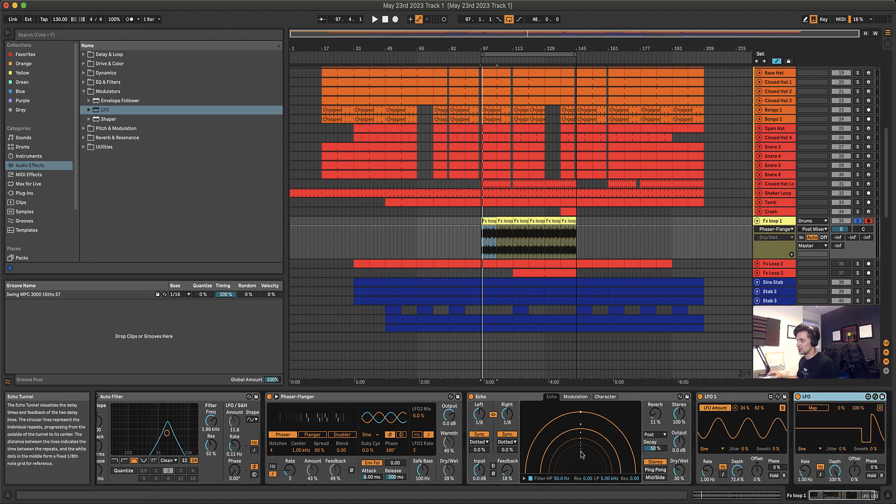
right_click(777, 397)
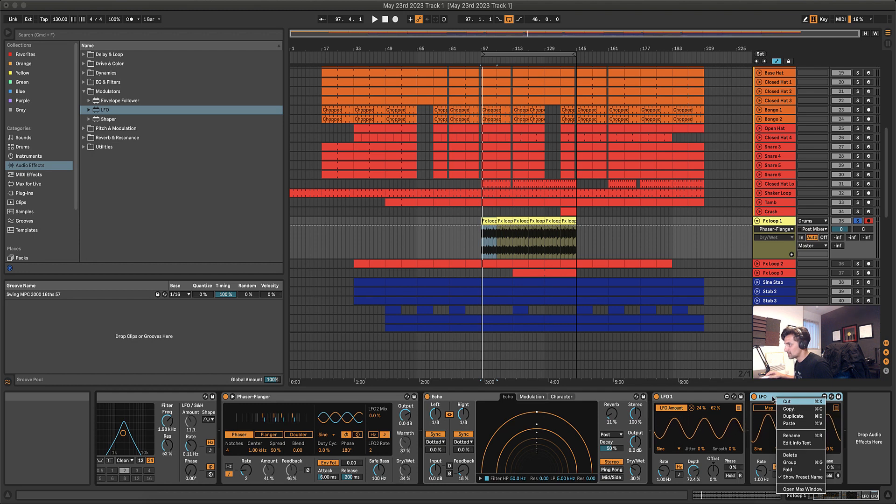
key(super+r)
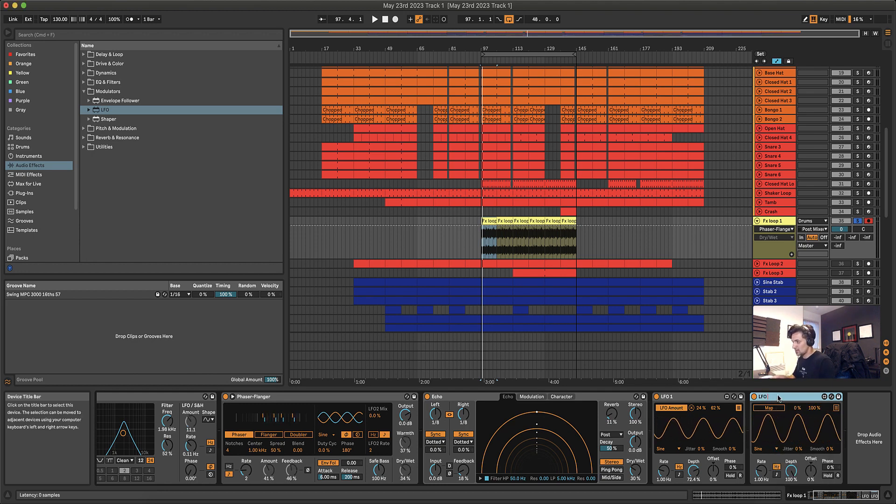
Map LFO 2 to the Echo's Dry/Wet and play the soloed loop.
key(space)
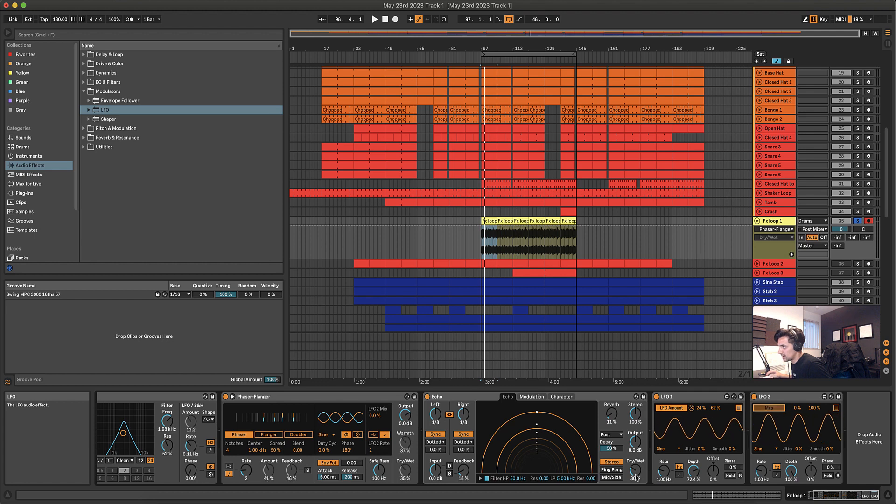
click(637, 475)
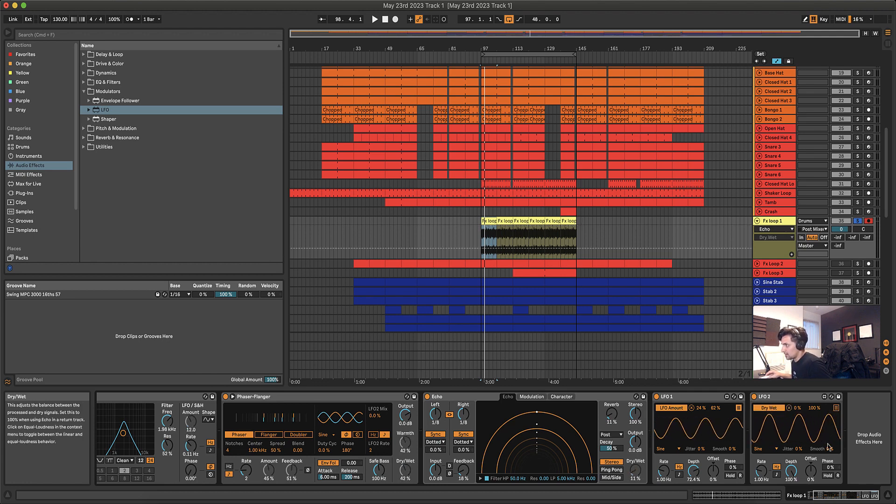
key(space)
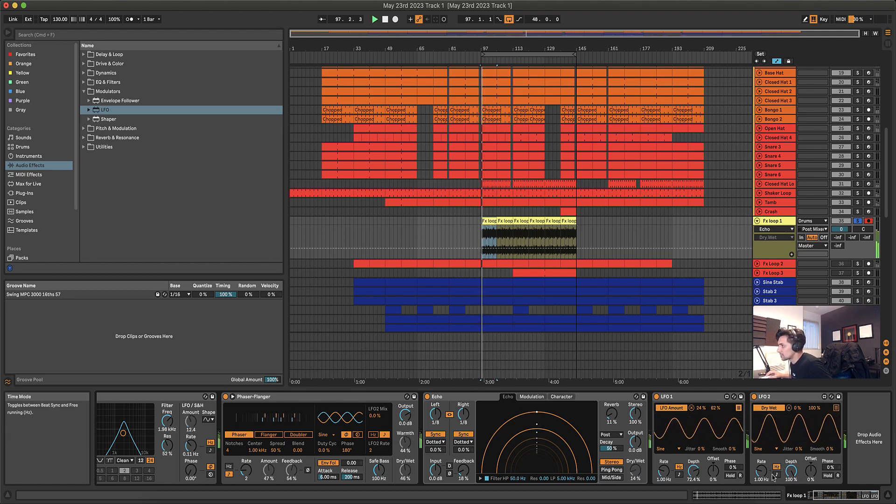
Set LFO 2's Depth to 74.8% and its Rate to 0.33 Hz while playing the soloed loop.
click(762, 476)
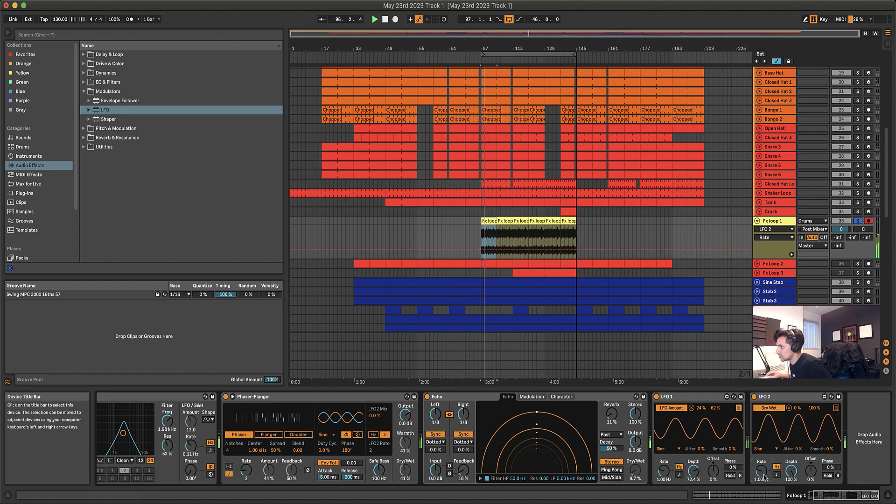
drag(790, 475, 790, 485)
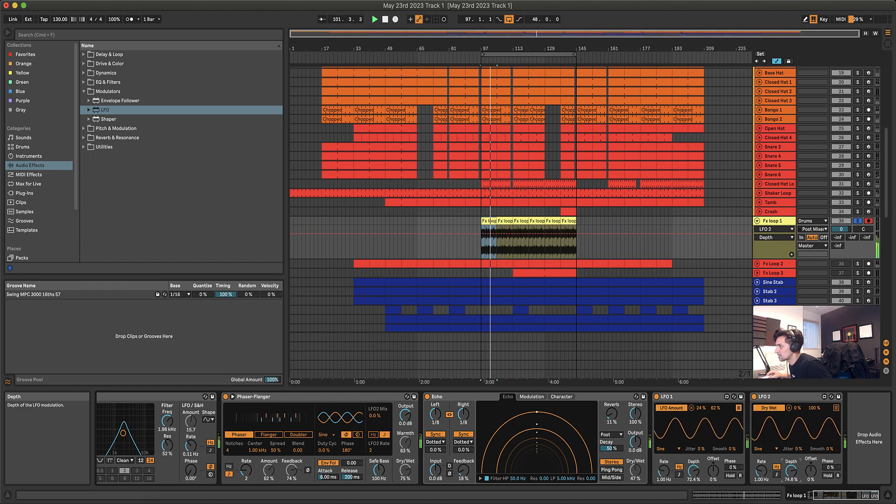
mouse_move(762, 472)
mouse_down()
mouse_move(761, 487)
mouse_move(761, 464)
mouse_up()
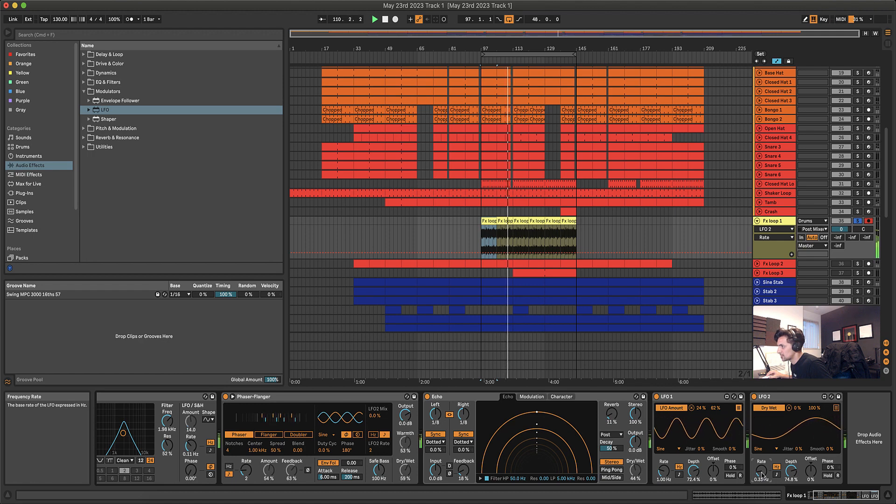
key(space)
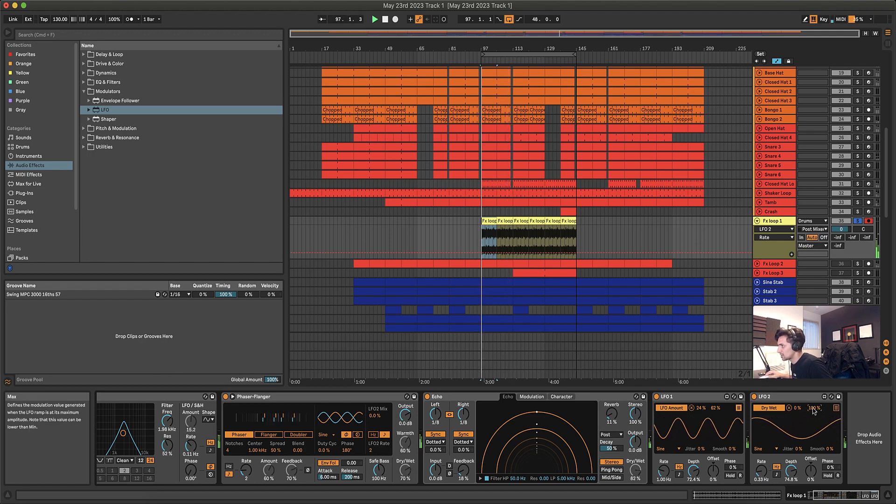
Set LFO 2's Dry/Wet mapping range to 24% minimum and 64% maximum, auditioning the loop soloed and in the full mix.
drag(813, 409, 812, 411)
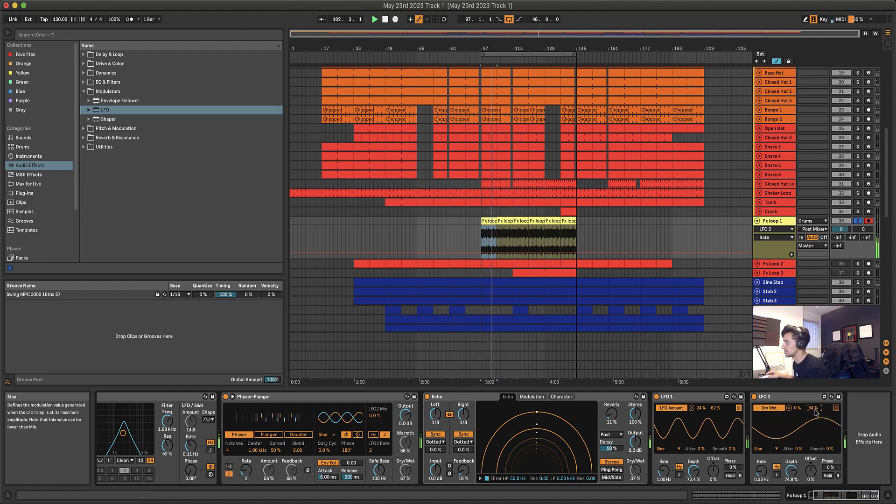
drag(815, 411, 815, 393)
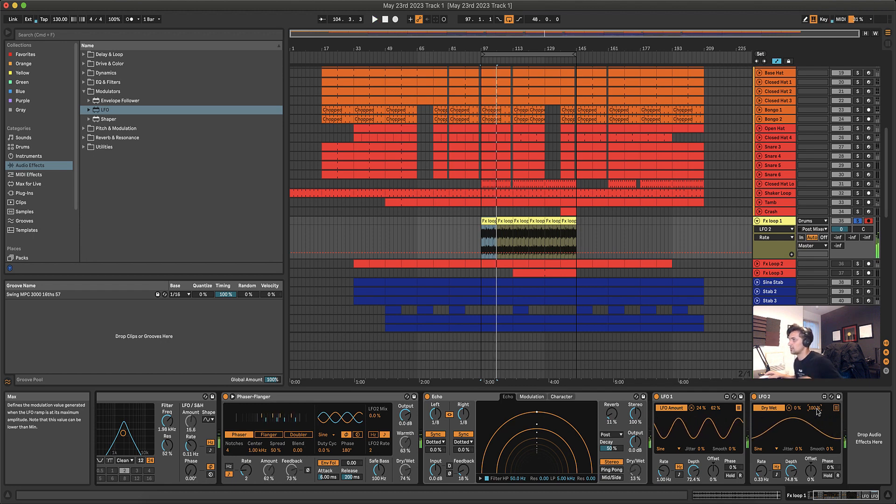
key(space)
key(space)
drag(814, 408, 815, 408)
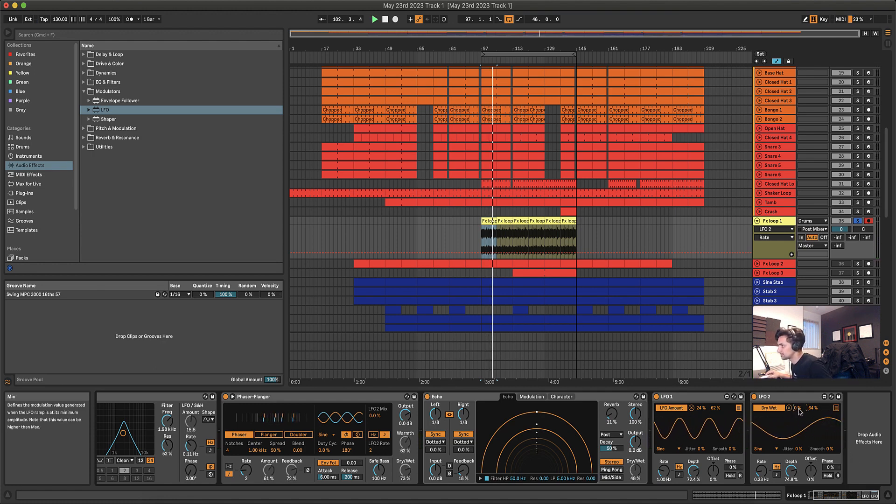
key(space)
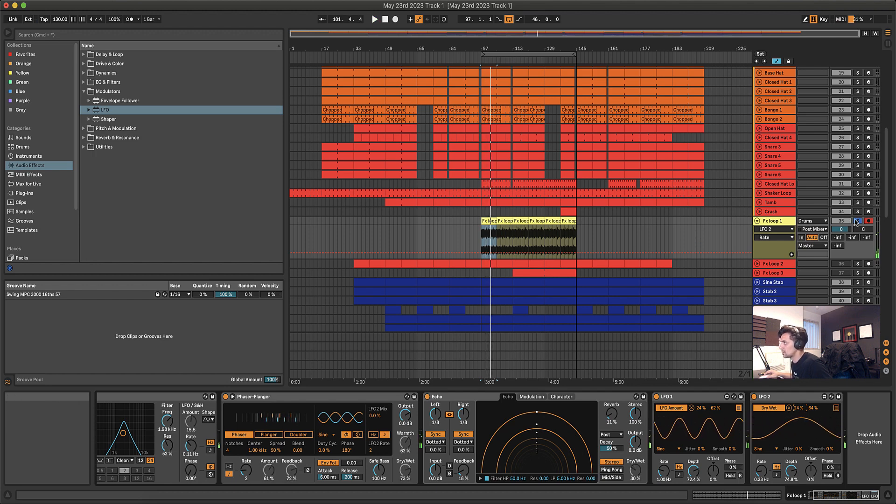
key(space)
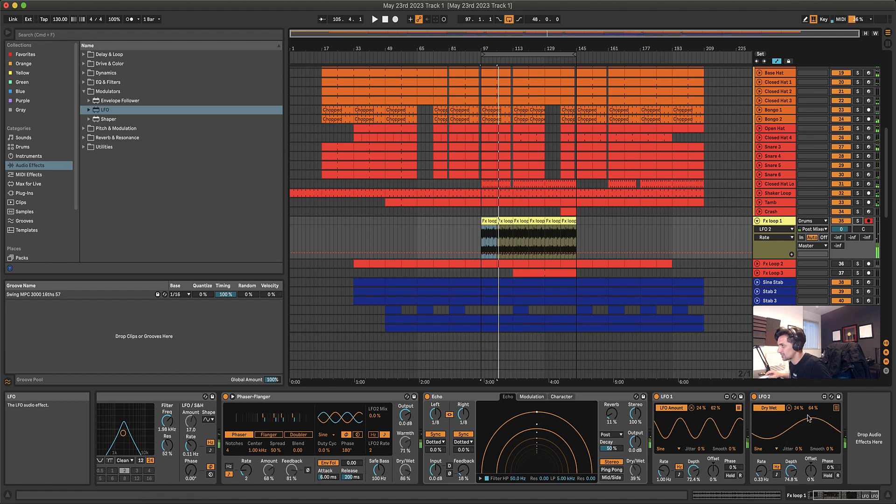
Show LFO 2's multimap list and map its second slot to the Echo's Feedback with a 42% maximum during full-mix playback.
click(836, 408)
click(769, 417)
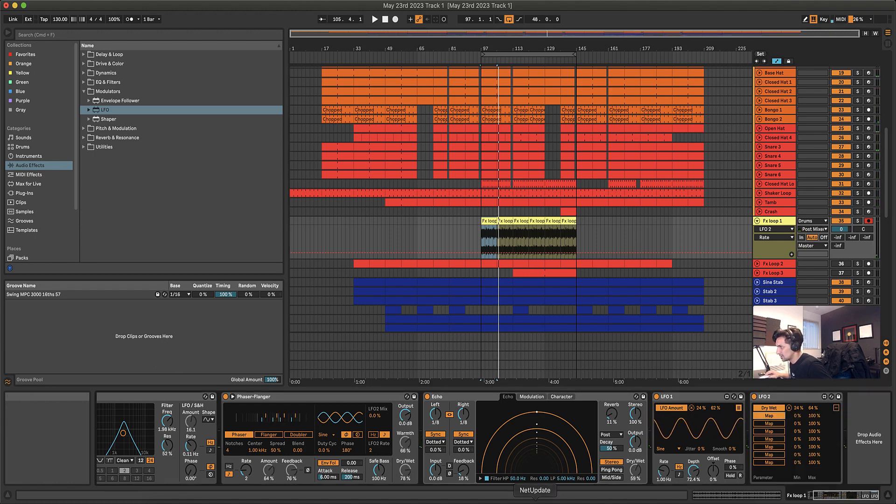
click(463, 468)
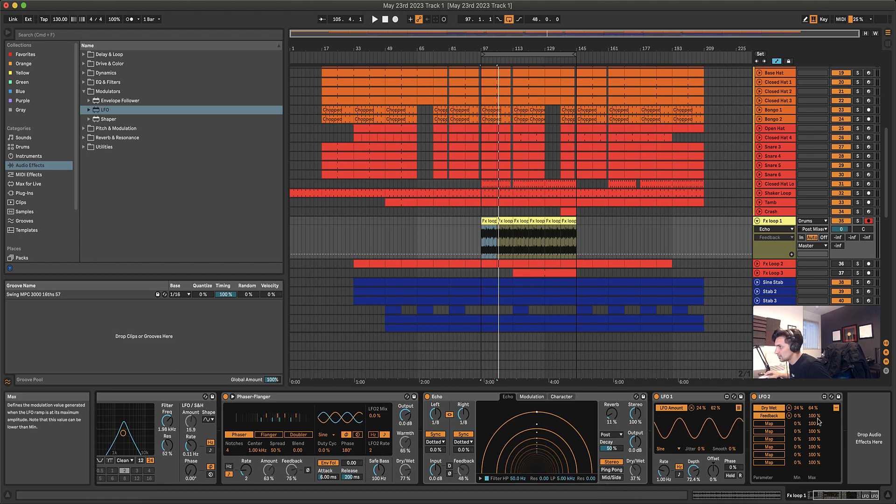
key(space)
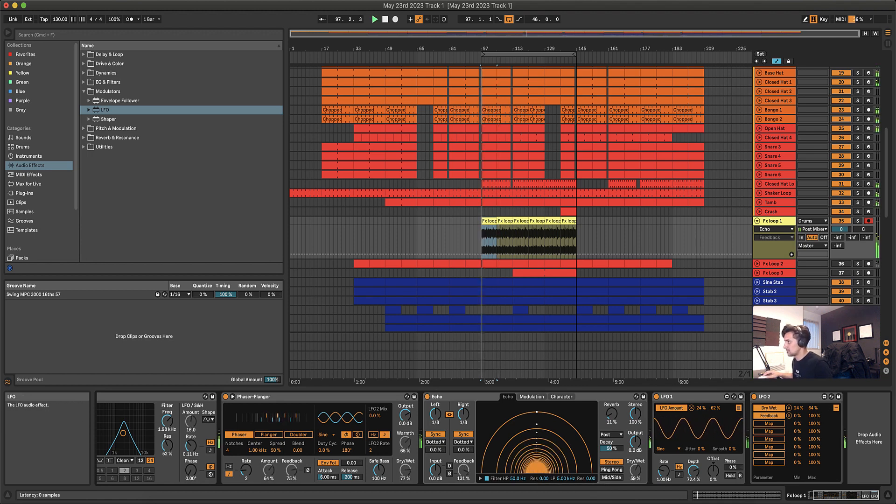
click(814, 416)
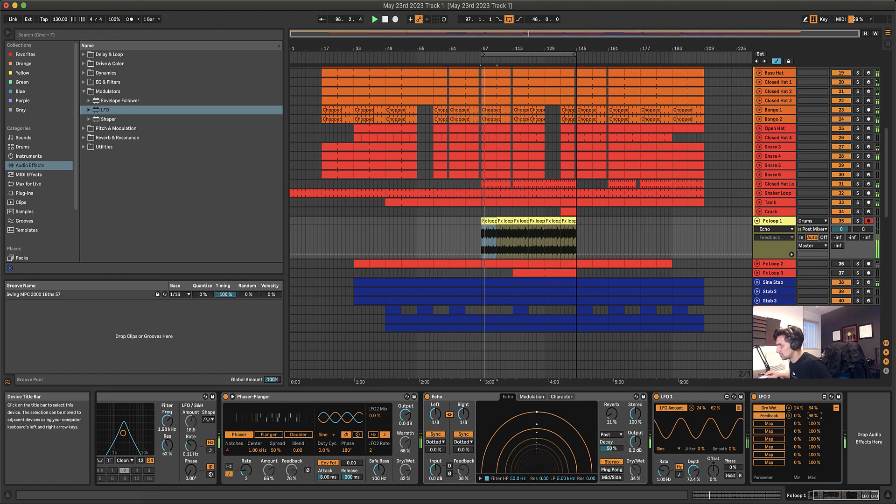
drag(814, 415, 814, 441)
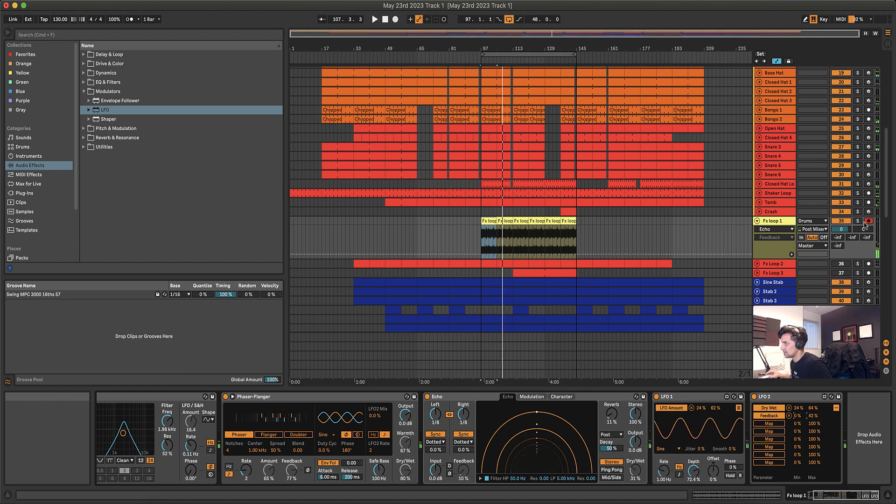
Set the Echo Feedback mapping's minimum to 20% on the soloed loop, check it in the full mix, and hide the multimap list.
click(857, 221)
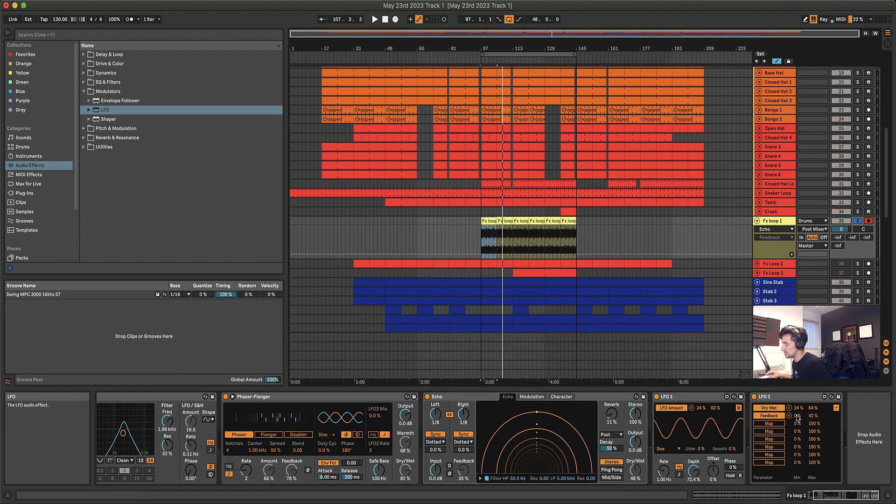
key(space)
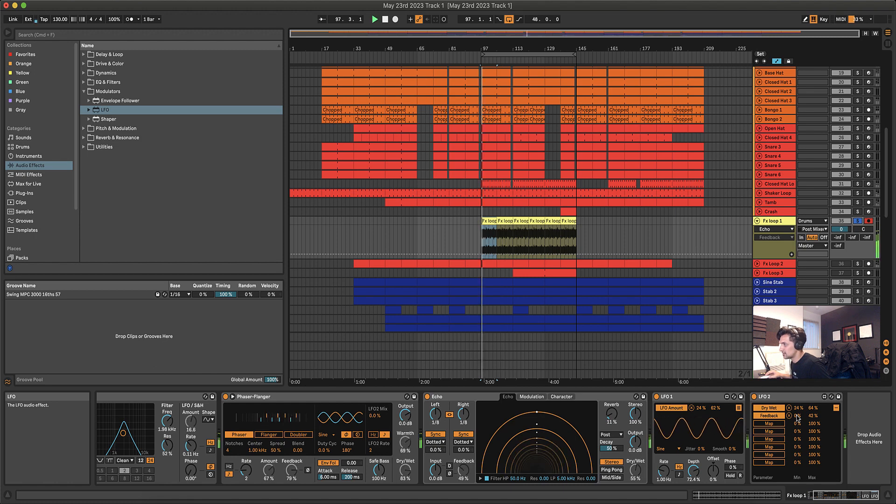
drag(798, 416, 799, 393)
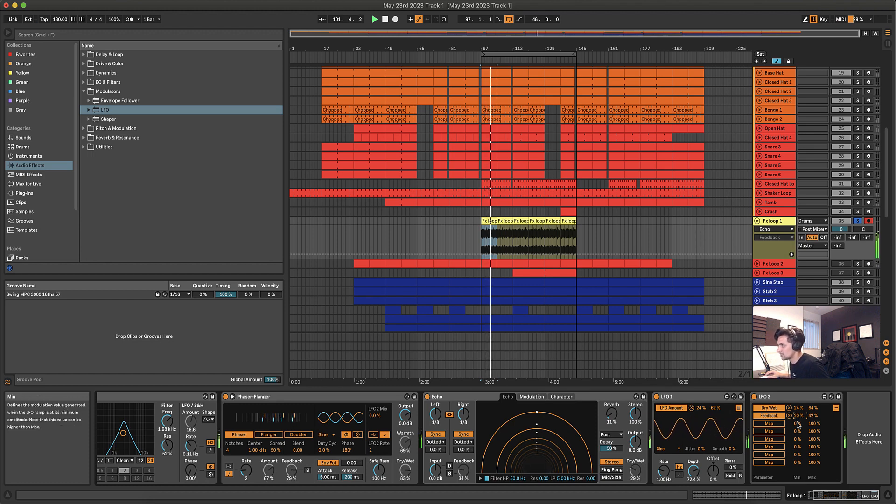
click(858, 221)
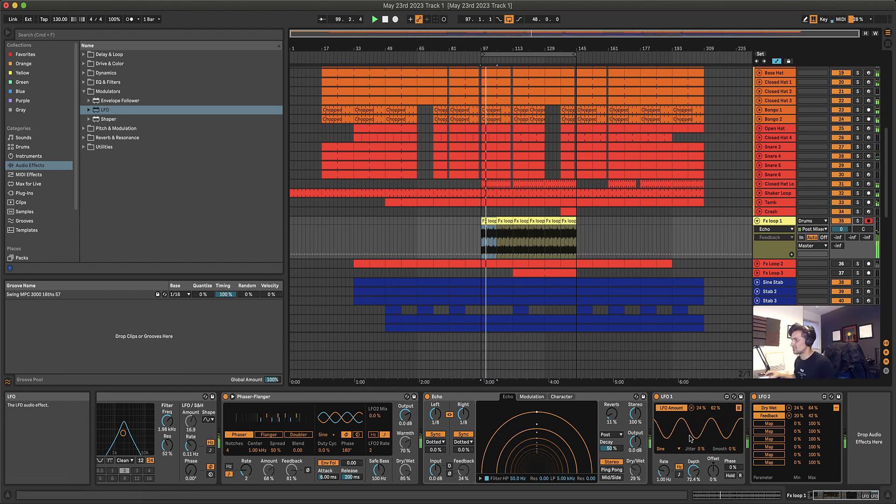
scroll(690, 439, left, 3)
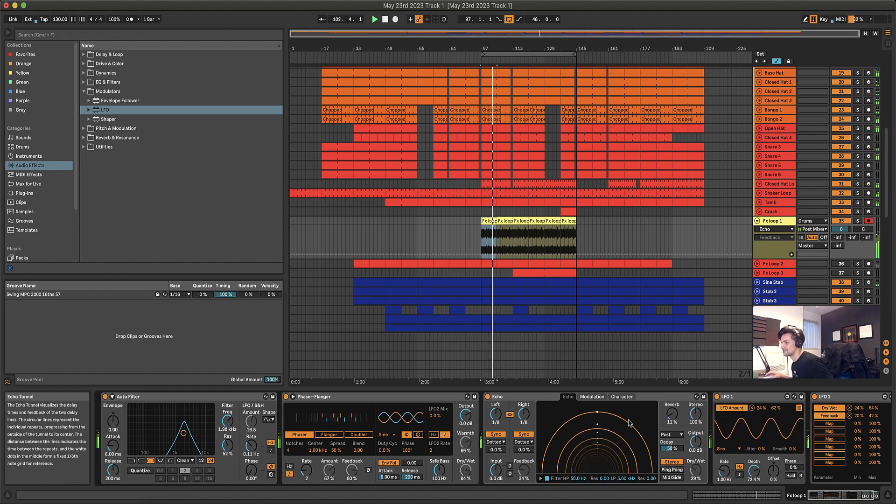
scroll(735, 434, right, 3)
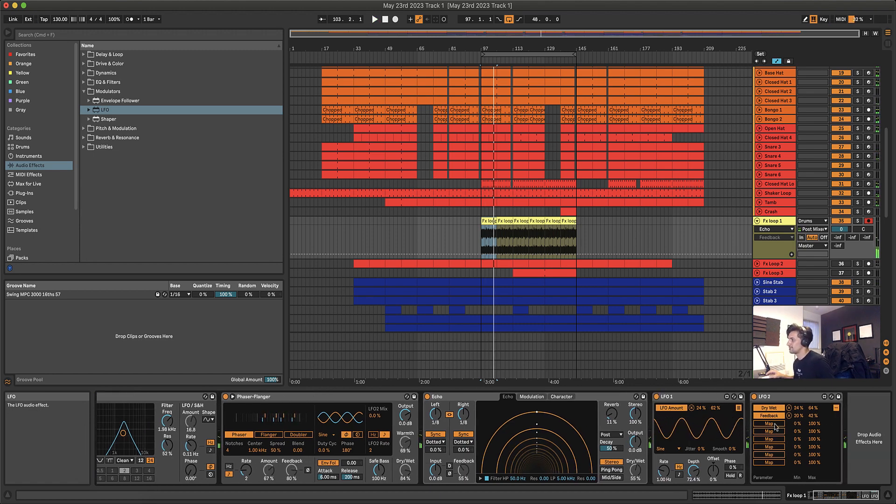
click(835, 408)
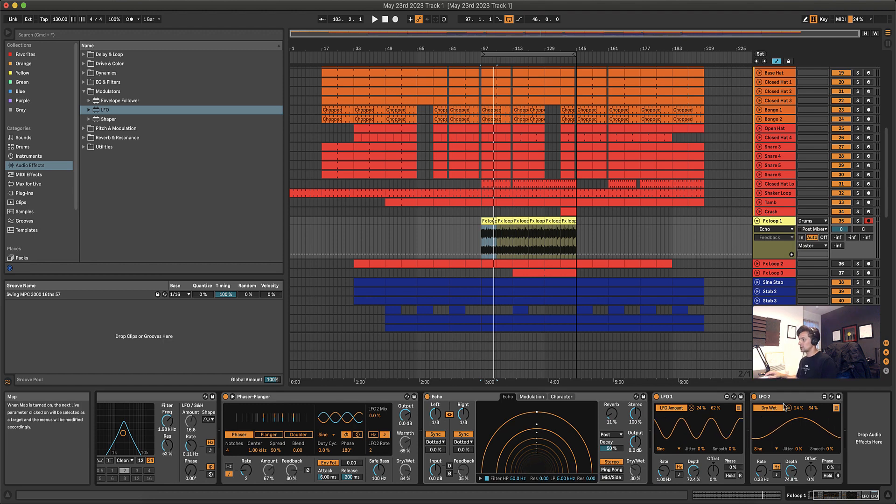
Map LFO 2's third slot to the Auto Filter's Frequency and hide the multimap list again.
scroll(784, 408, left, 1)
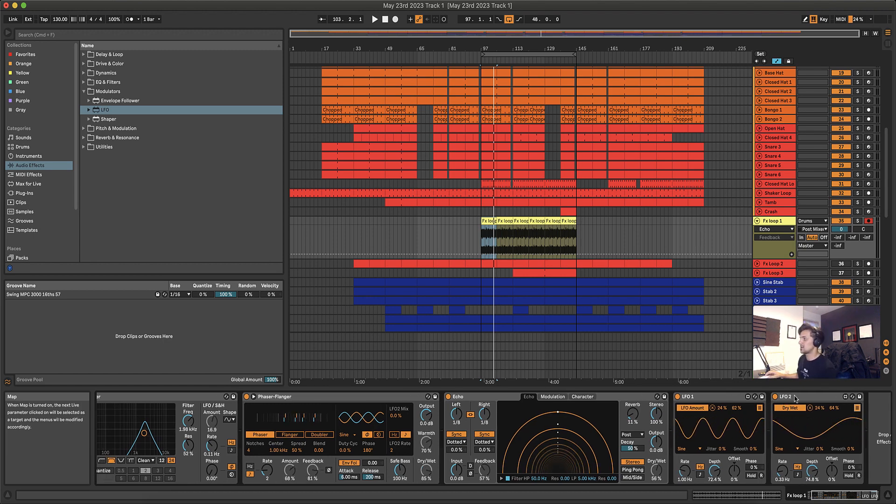
scroll(218, 433, left, 2)
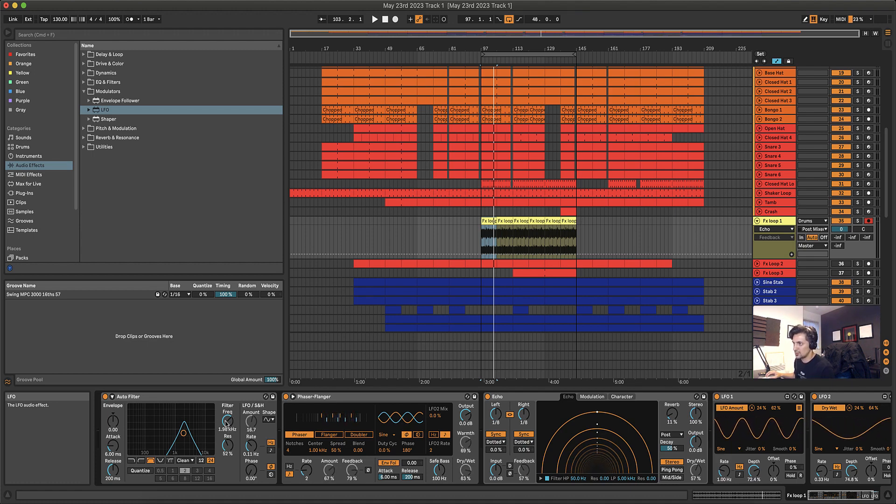
scroll(861, 456, right, 3)
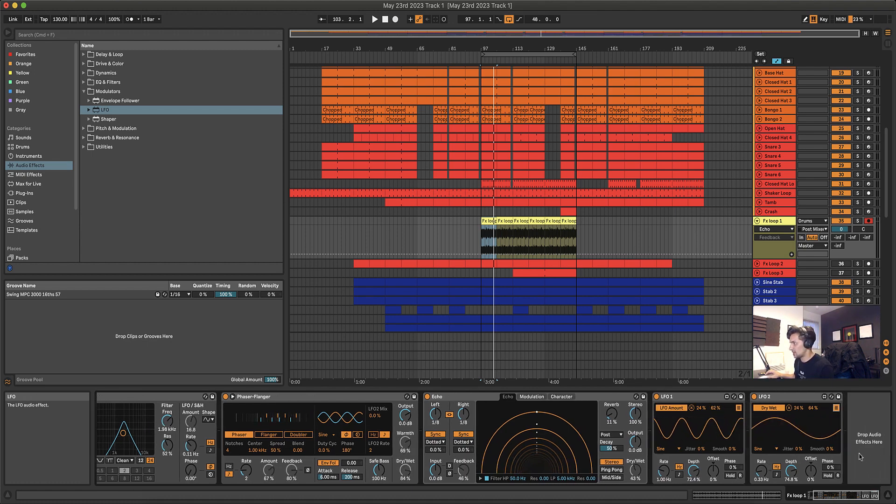
click(835, 408)
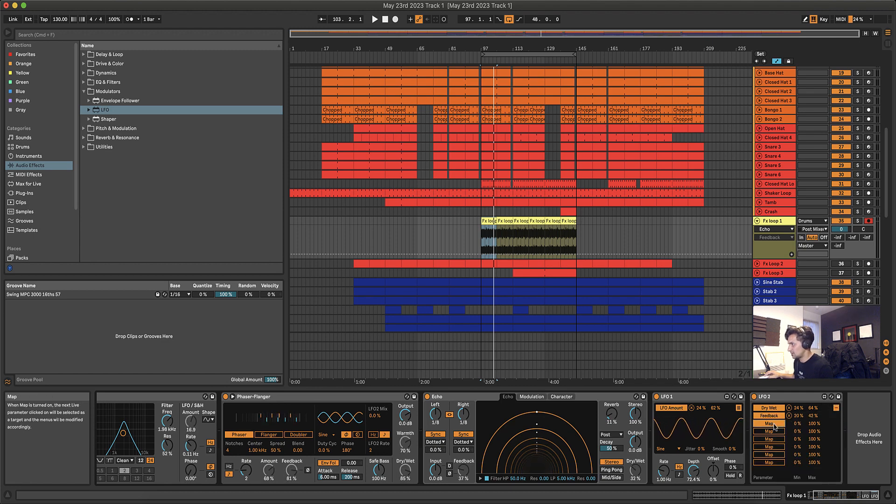
scroll(773, 426, left, 3)
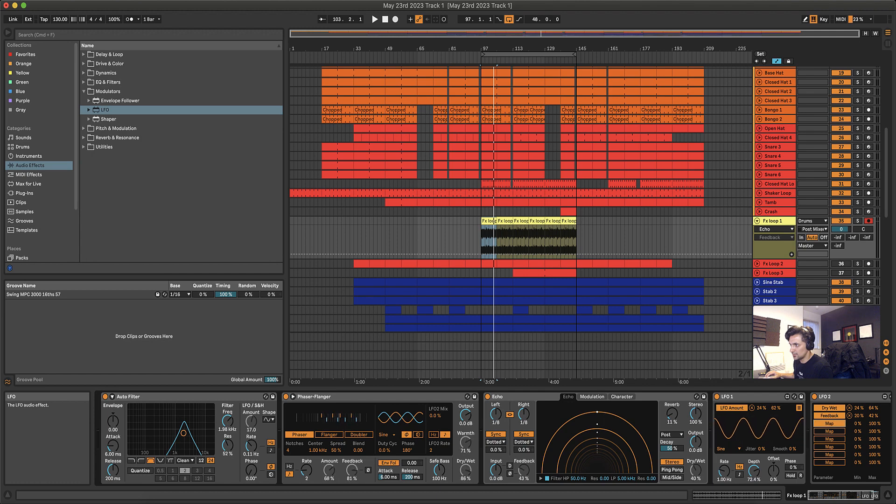
click(227, 420)
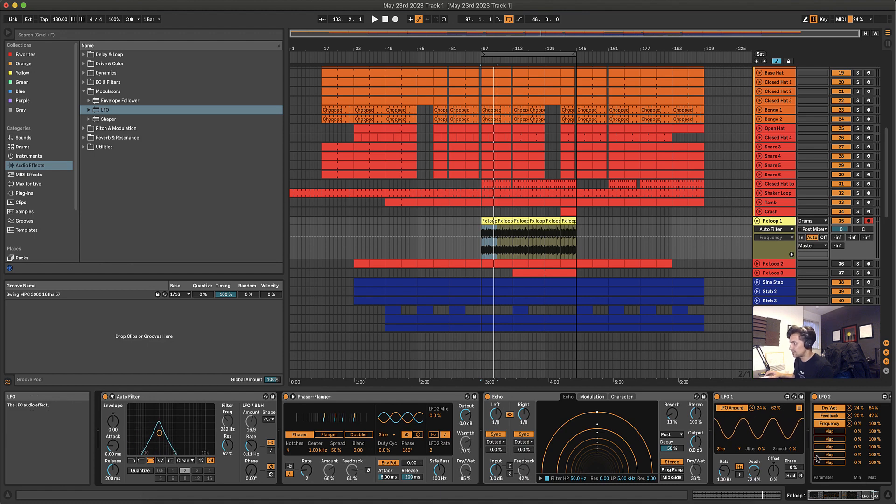
scroll(818, 459, right, 3)
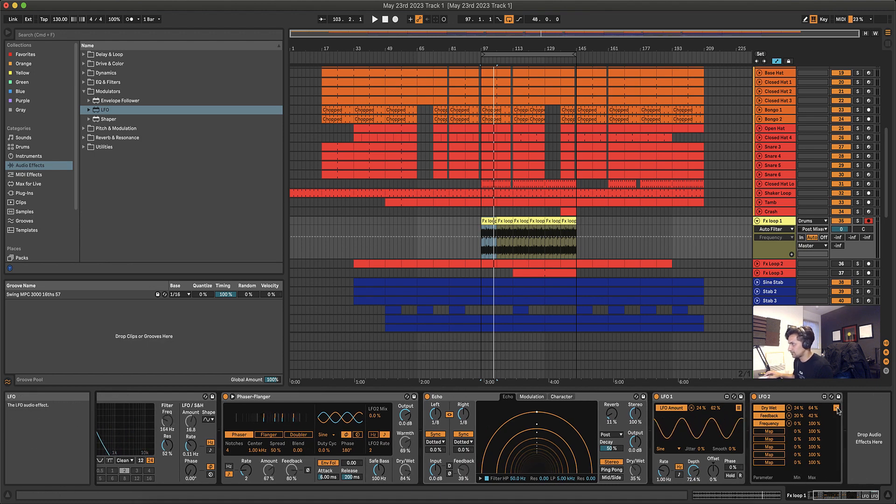
click(837, 407)
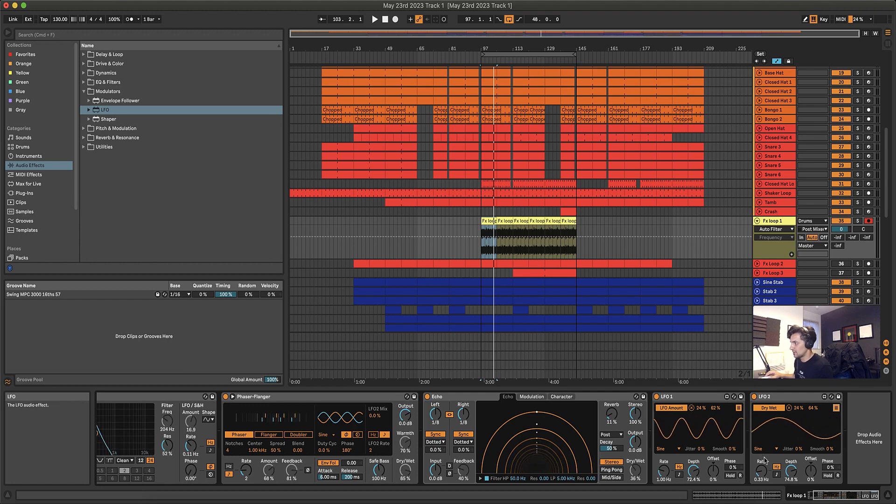
Set LFO 2's Auto Filter Frequency mapping range to about 48% minimum and 88% maximum while playing the soloed loop.
key(space)
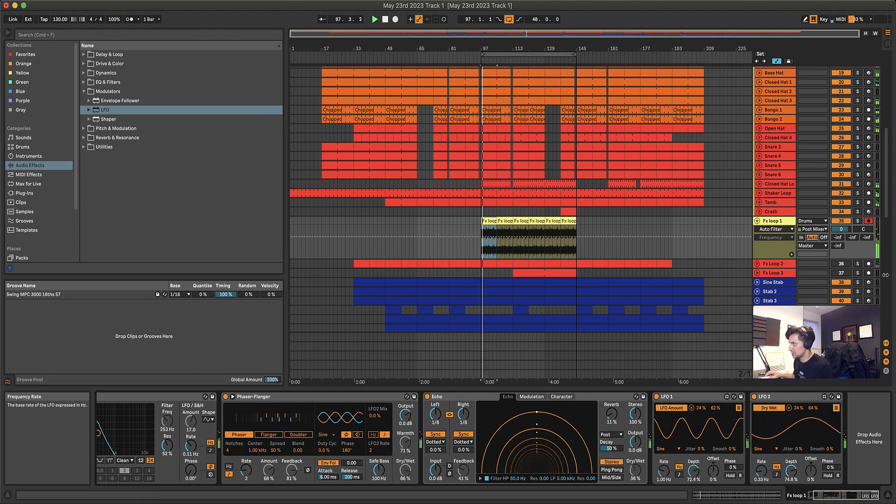
click(857, 220)
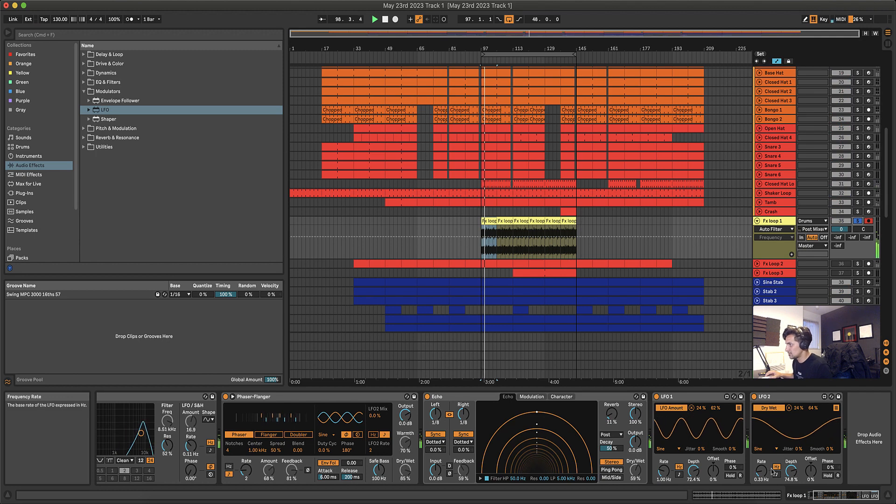
click(836, 408)
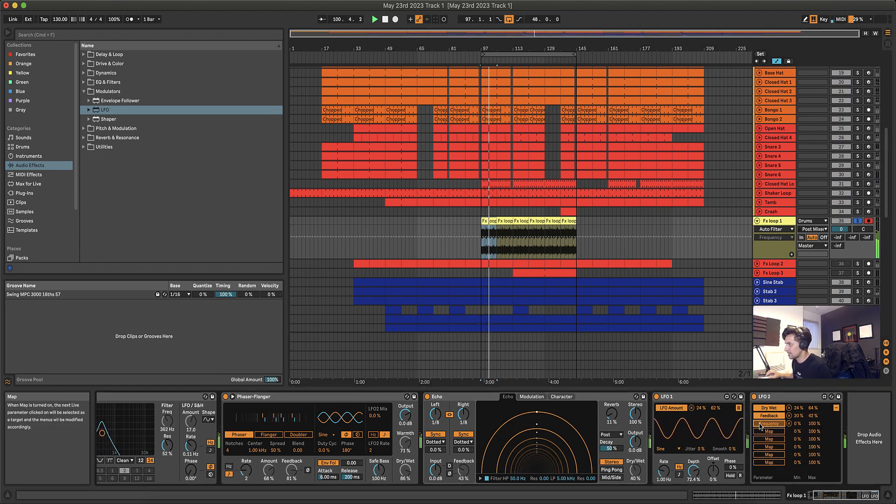
scroll(770, 427, left, 3)
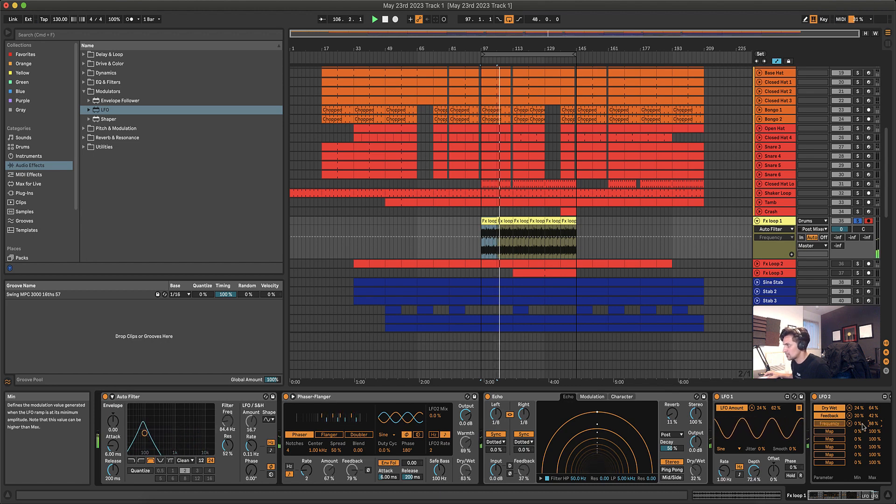
drag(858, 423, 860, 395)
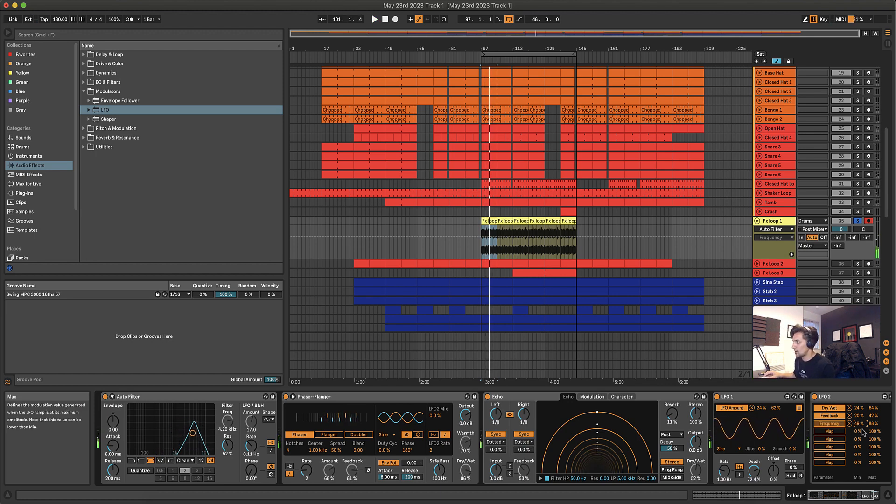
click(185, 430)
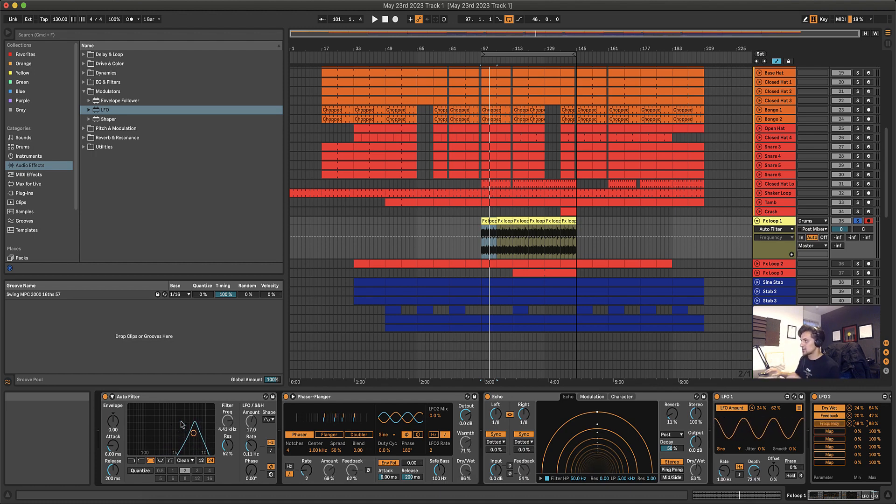
scroll(770, 463, right, 3)
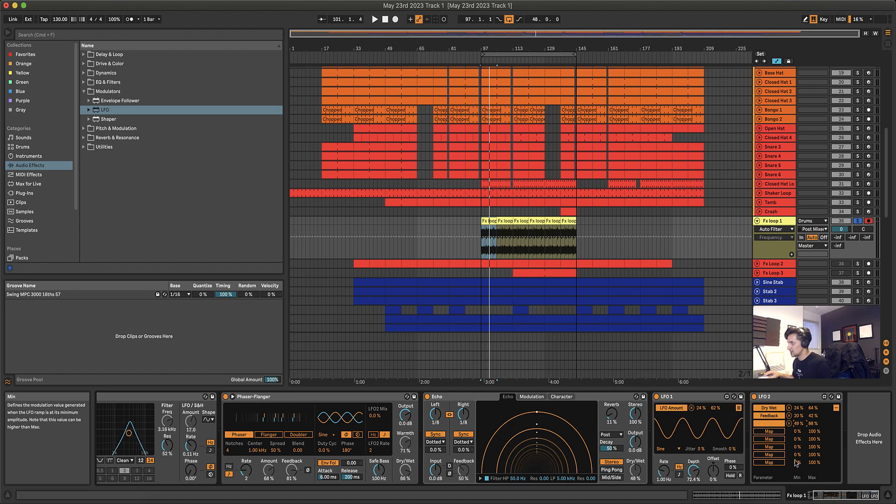
Adjust the Frequency mapping's minimum to 53%, audition the loop soloed and in the full mix, and hide LFO 2's multimap list.
key(space)
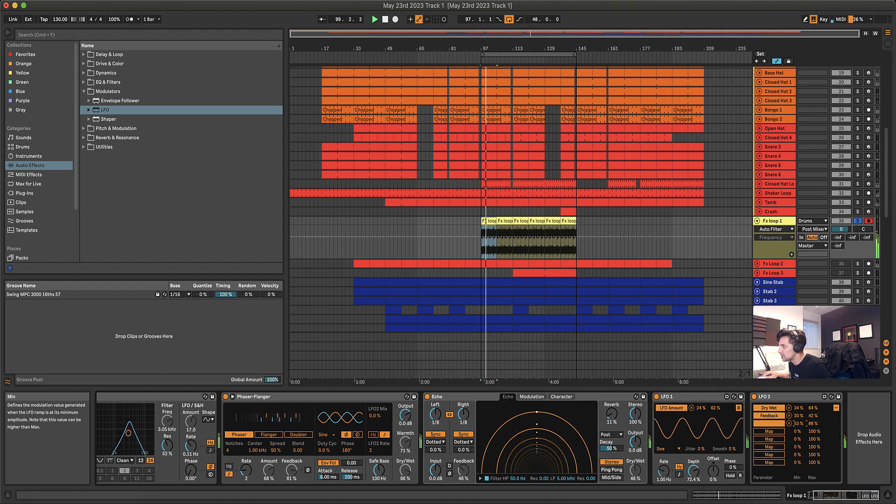
drag(799, 425, 799, 426)
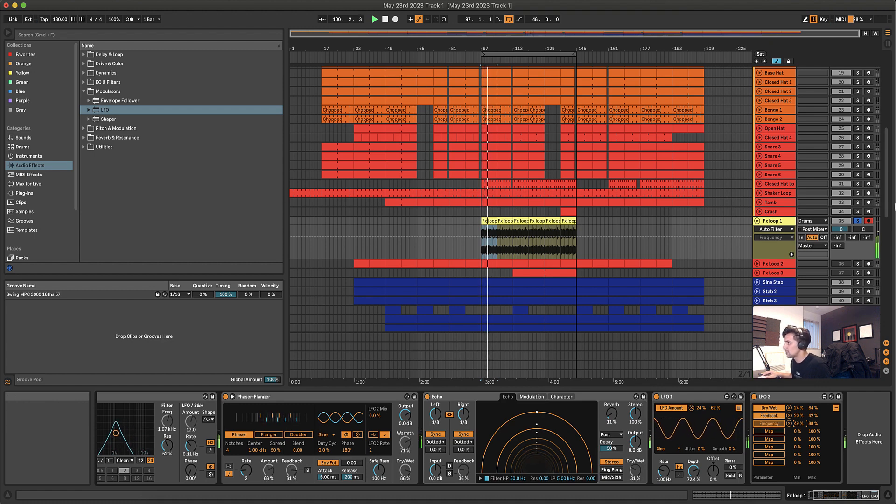
click(857, 222)
key(space)
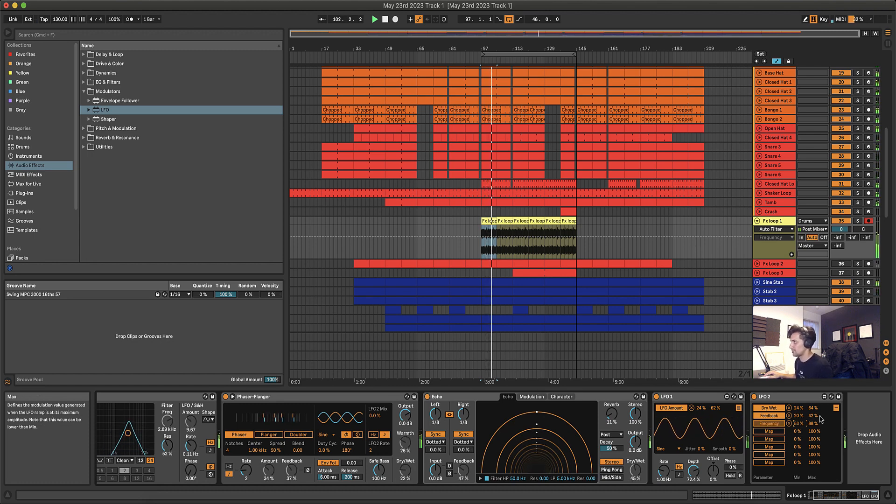
click(836, 408)
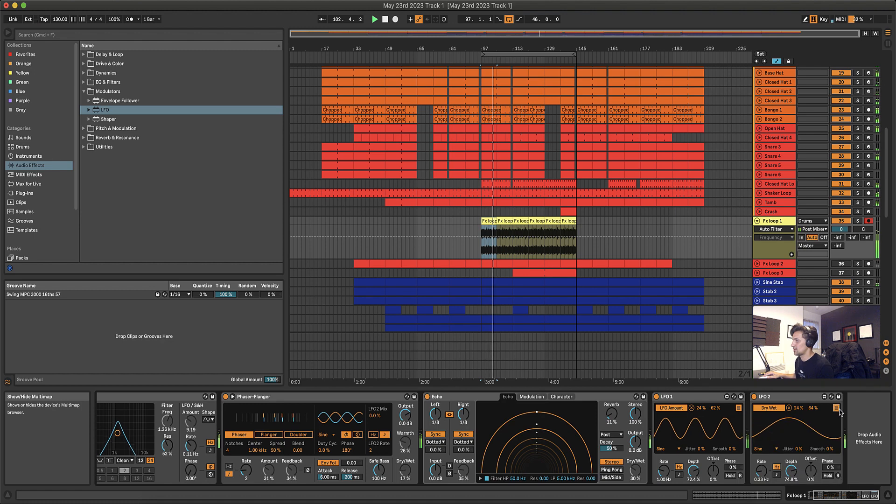
Try a 6.17 Hz Rate on LFO 2 during full-mix playback and set the Rate back to 0.33 Hz.
click(765, 474)
key(space)
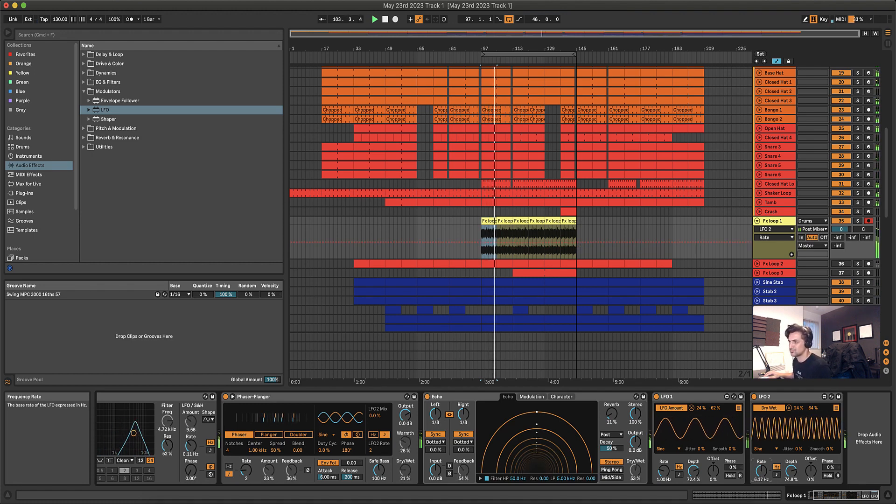
scroll(763, 475, left, 3)
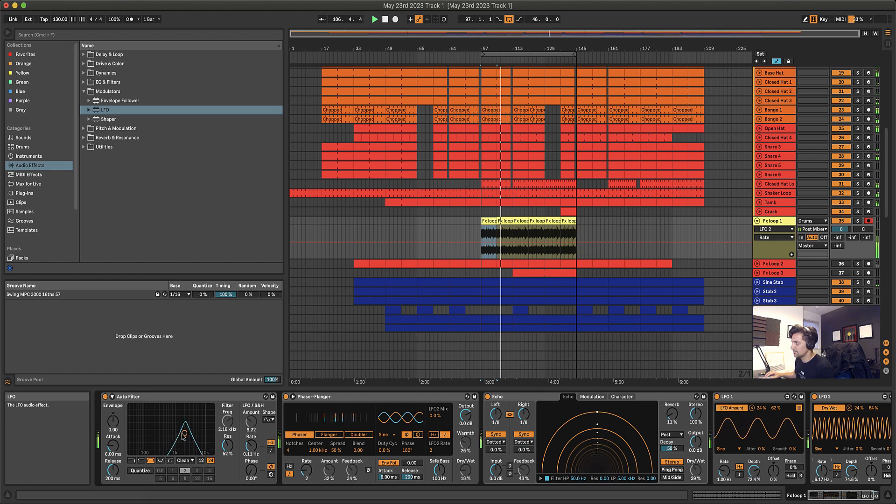
drag(823, 479, 823, 498)
key(space)
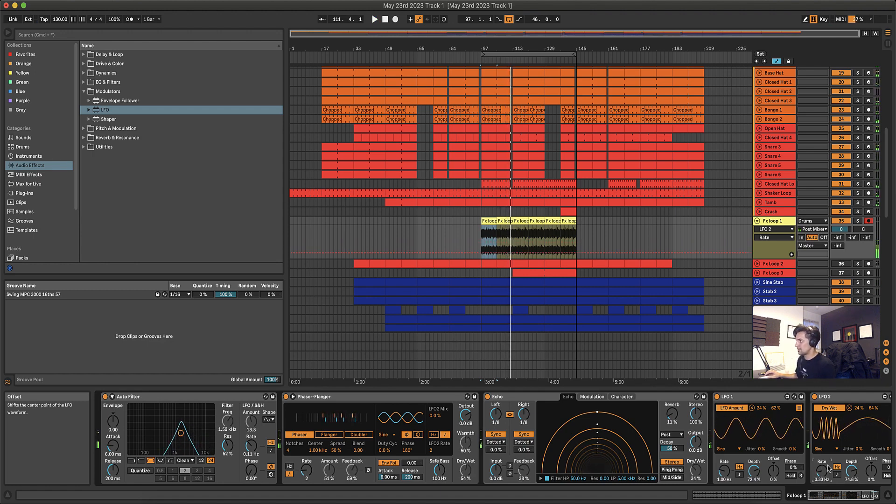
scroll(815, 466, right, 3)
scroll(813, 464, left, 1)
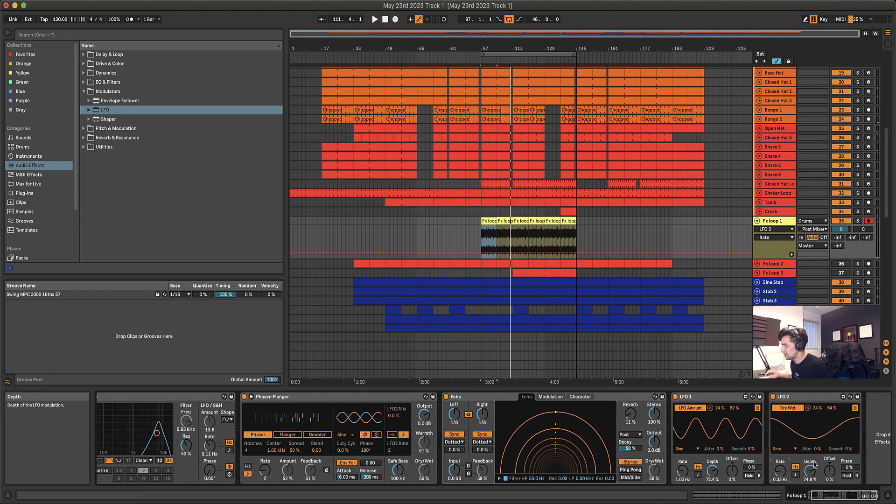
key(space)
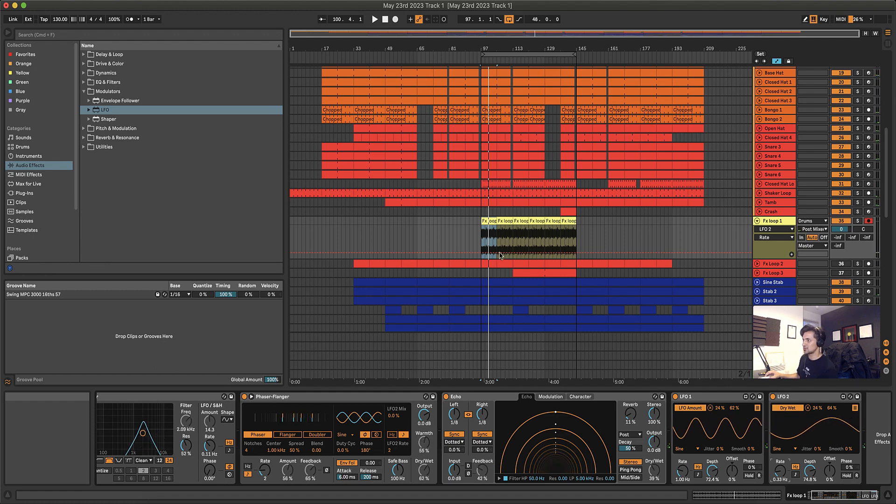
Show LFO 2's Rate automation on the Fx loop 1 track and draw a rising ramp over the first loop clip.
click(771, 221)
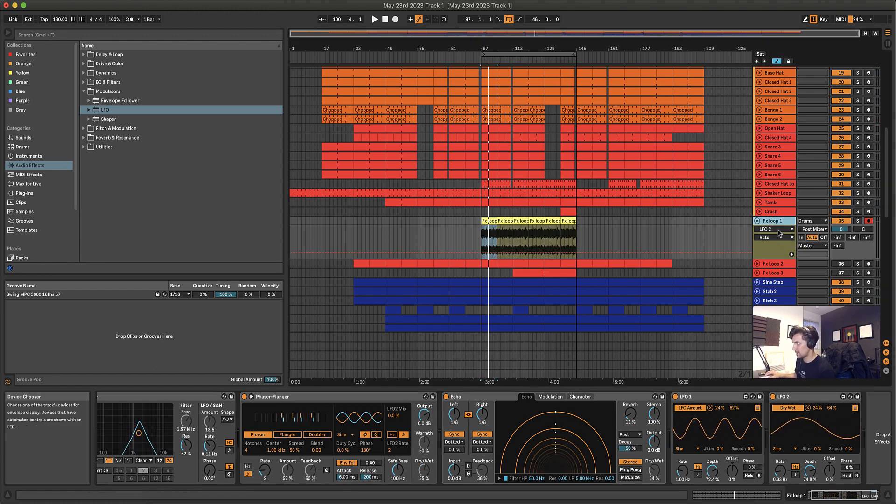
click(781, 473)
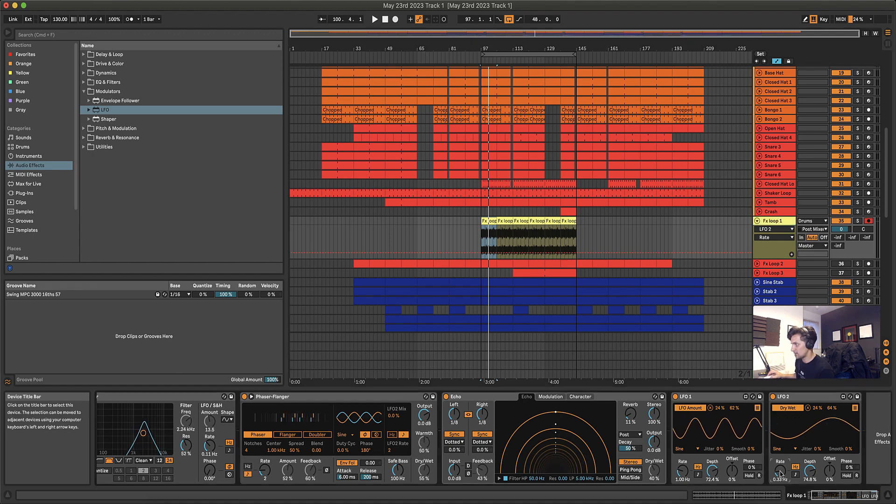
click(811, 474)
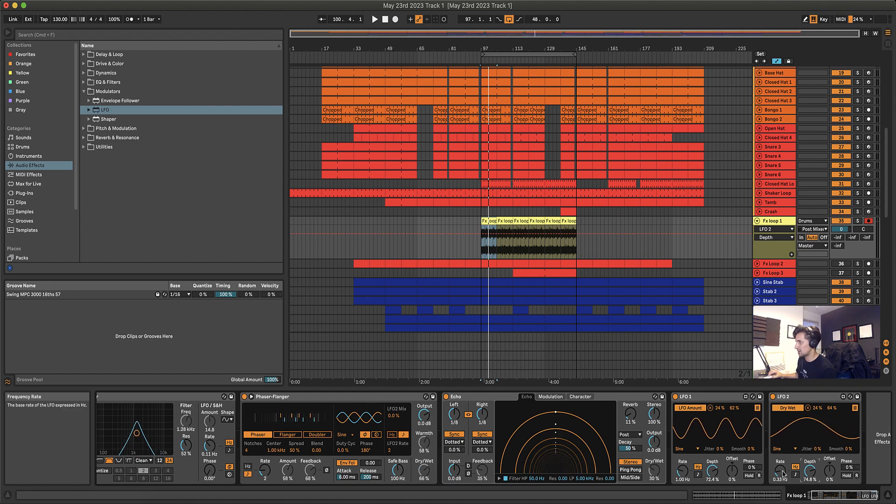
key(space)
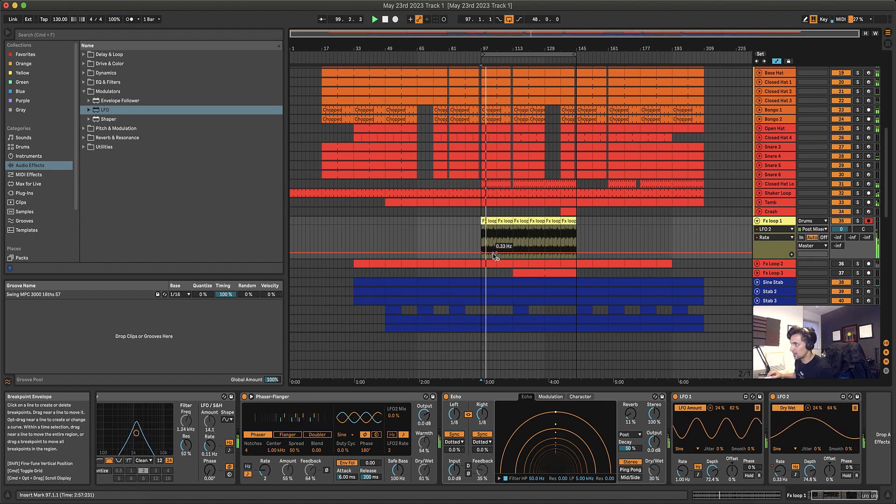
drag(492, 252, 492, 245)
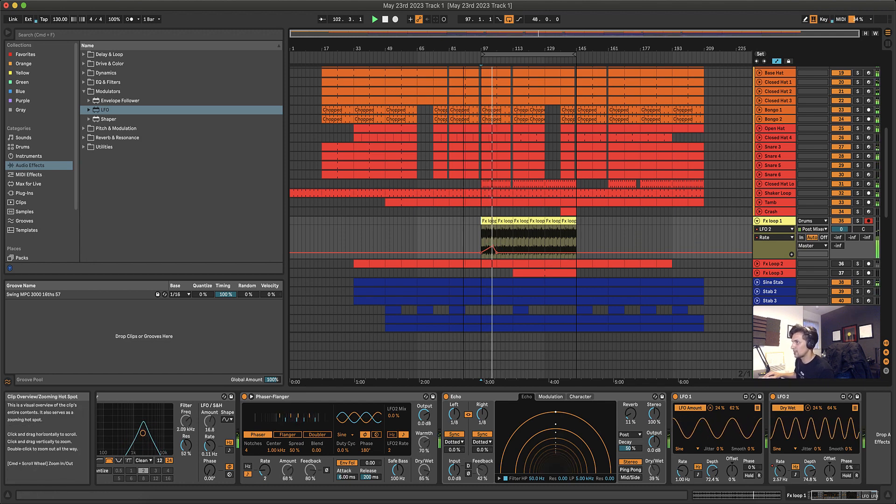
Raise the LFO 2 Rate automation peak to 7.12 Hz and extend the ramp across the first two loop clips.
drag(463, 48, 463, 74)
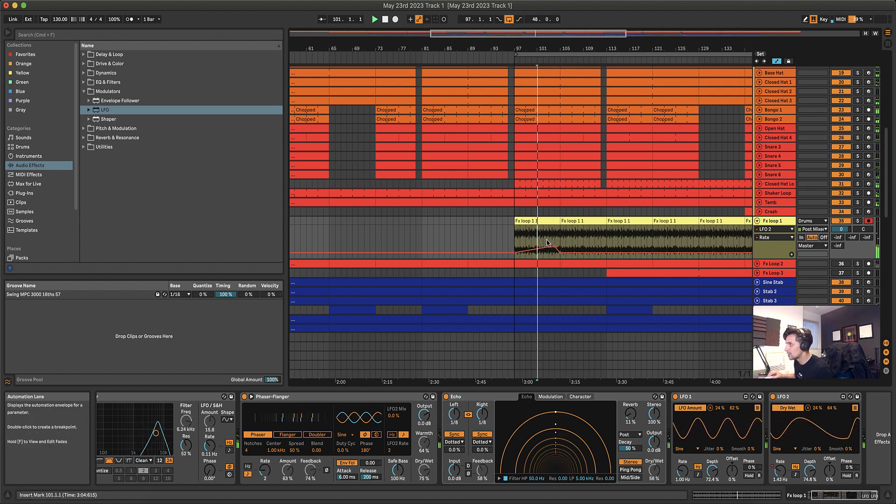
click(538, 239)
key(space)
drag(555, 245, 555, 240)
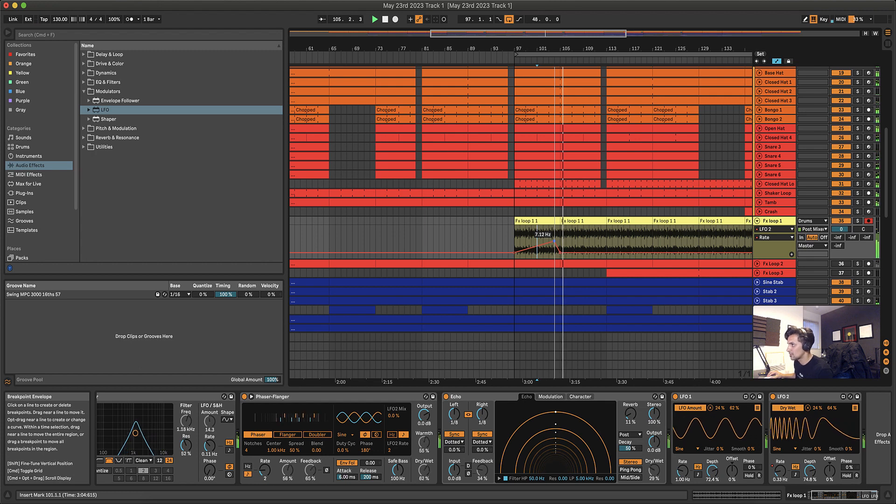
drag(554, 240, 600, 241)
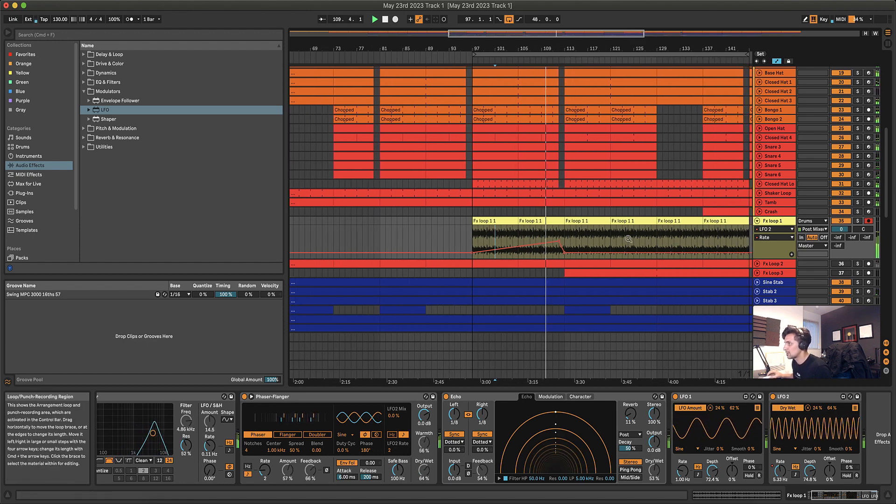
Remove the rising ramp from the LFO 2 Rate automation on the Fx loop 1 track.
scroll(628, 238, up, 4)
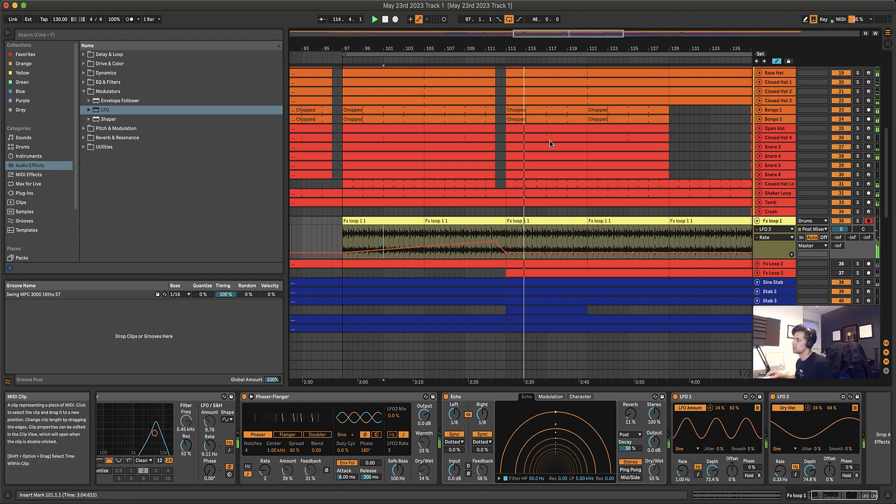
click(495, 242)
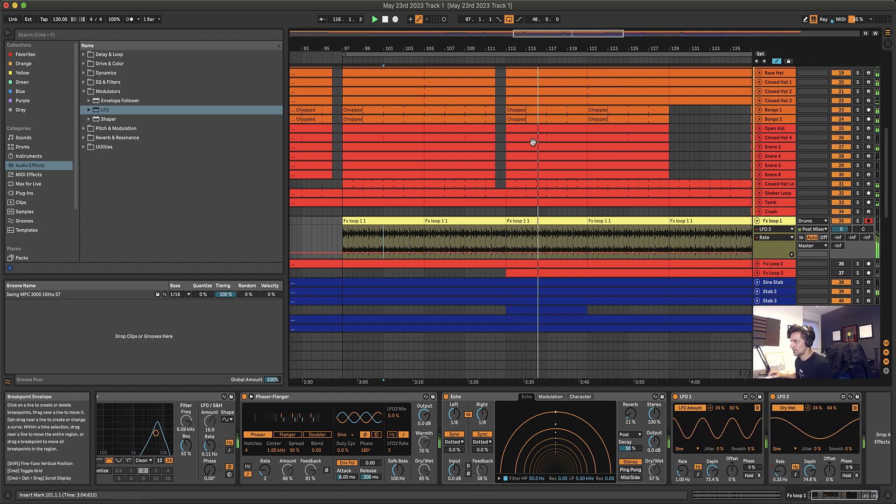
double_click(536, 33)
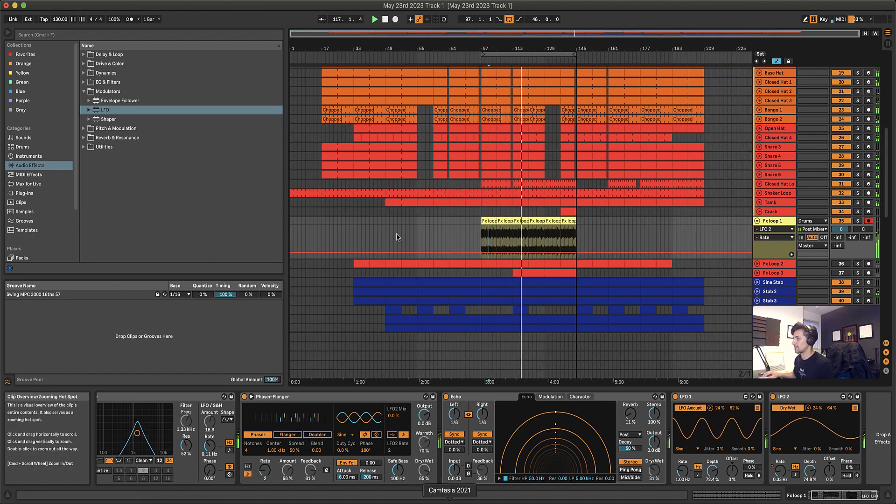
click(483, 253)
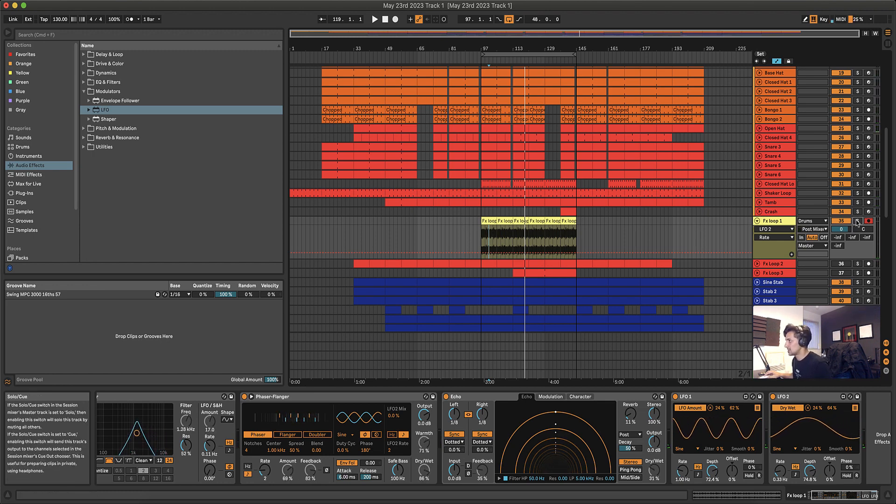
Select the first clip on the Fx loop 1 track and audition the soloed loop with its full effect chain.
key(space)
click(493, 222)
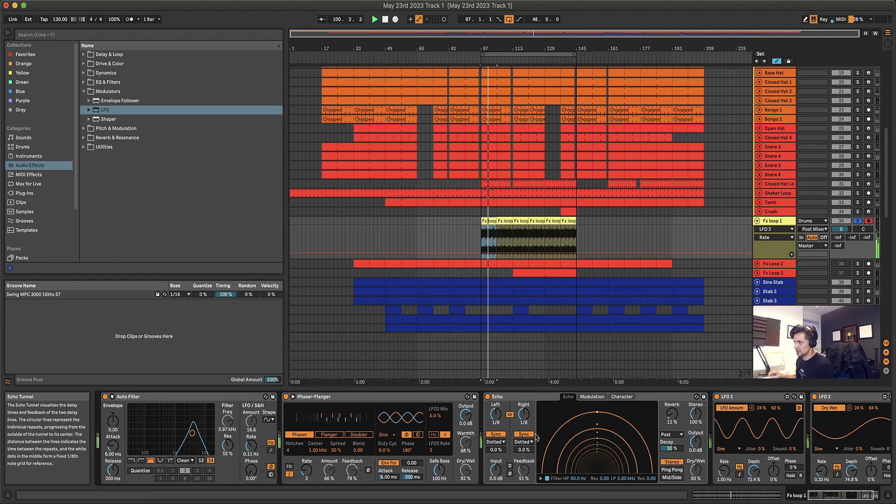
scroll(537, 436, right, 2)
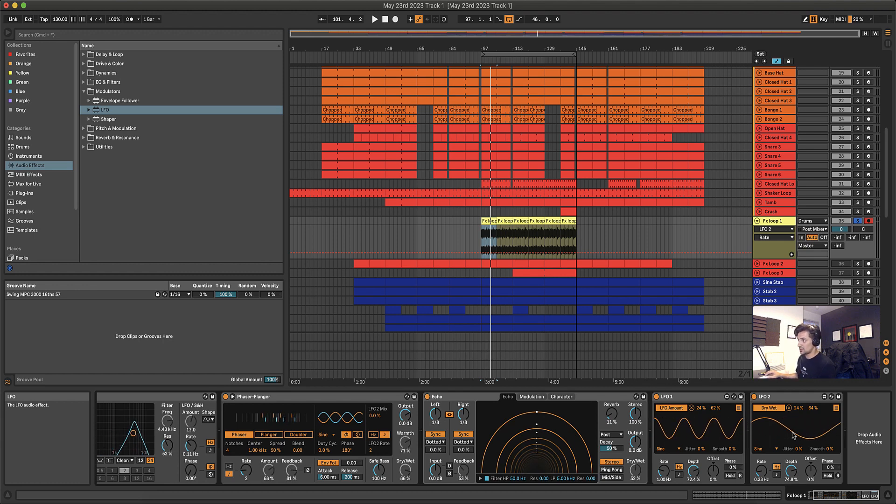
Turn off LFO 2, Echo, Phaser-Flanger and Auto Filter, and audition the soloed loop without its effects.
click(754, 397)
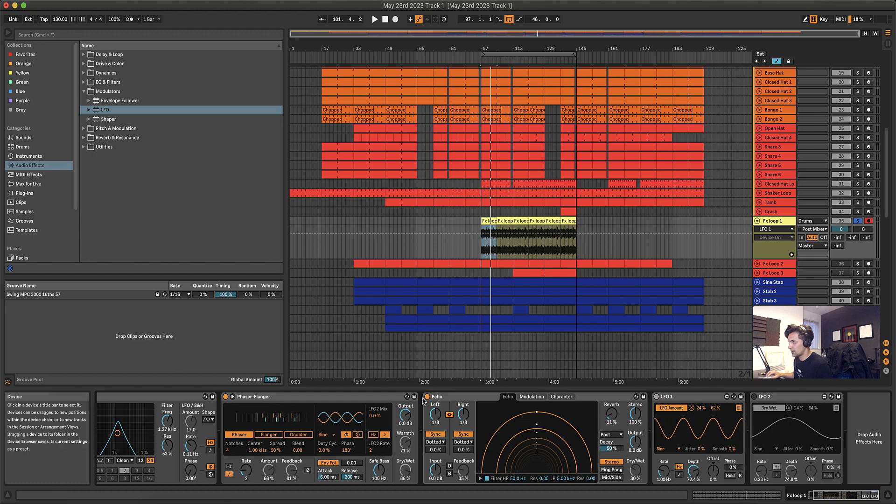
click(427, 396)
click(226, 397)
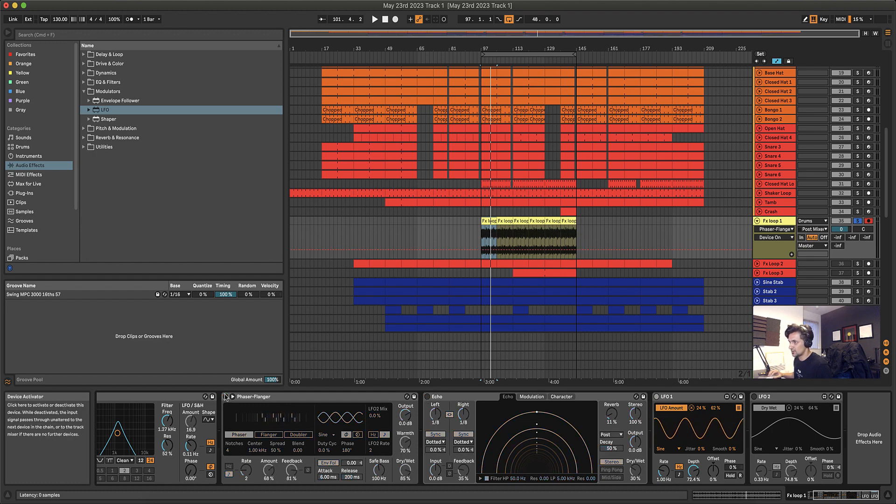
scroll(225, 397, left, 3)
click(105, 397)
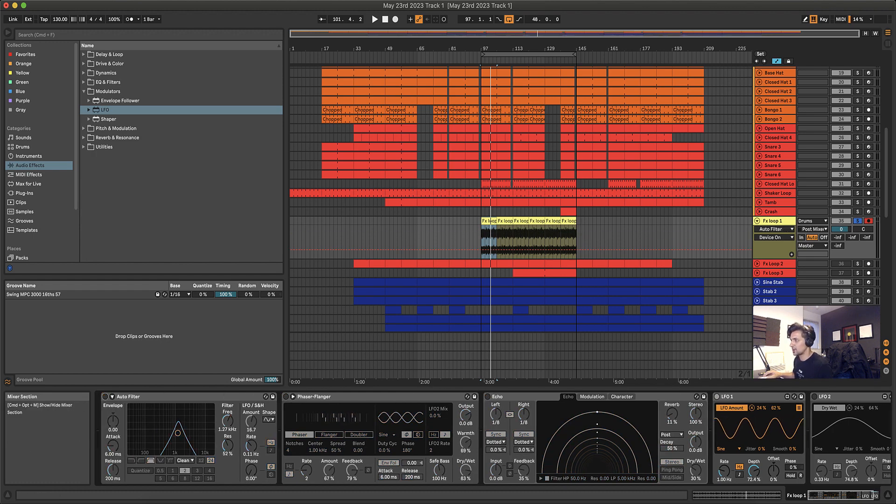
key(space)
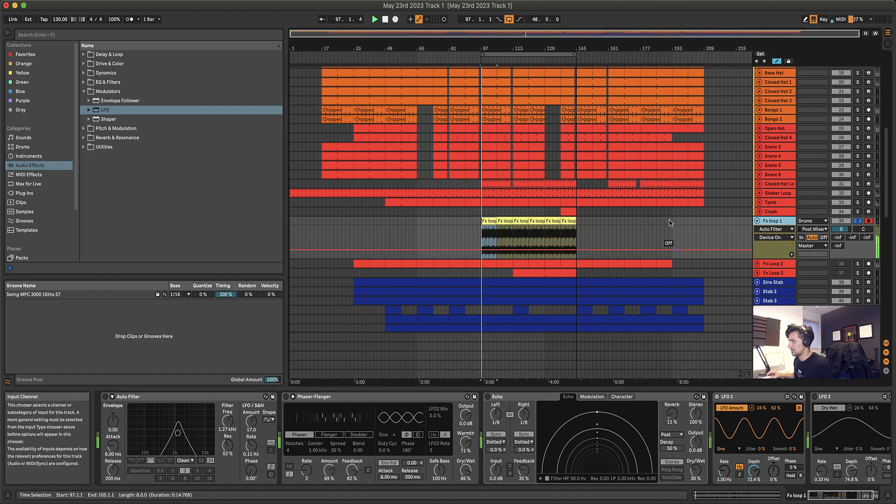
scroll(780, 450, right, 2)
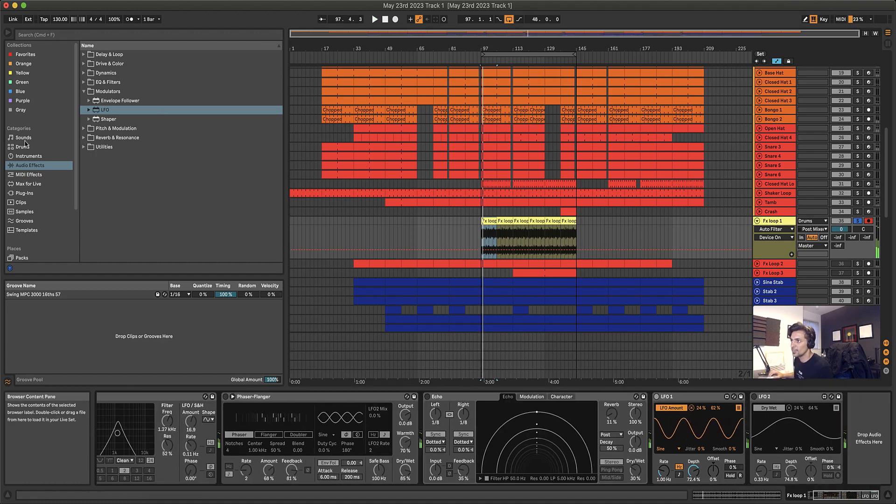
Add the Soundtoys FilterFreak1 VST plug-in at the end of the Fx loop 1 effect chain.
click(25, 193)
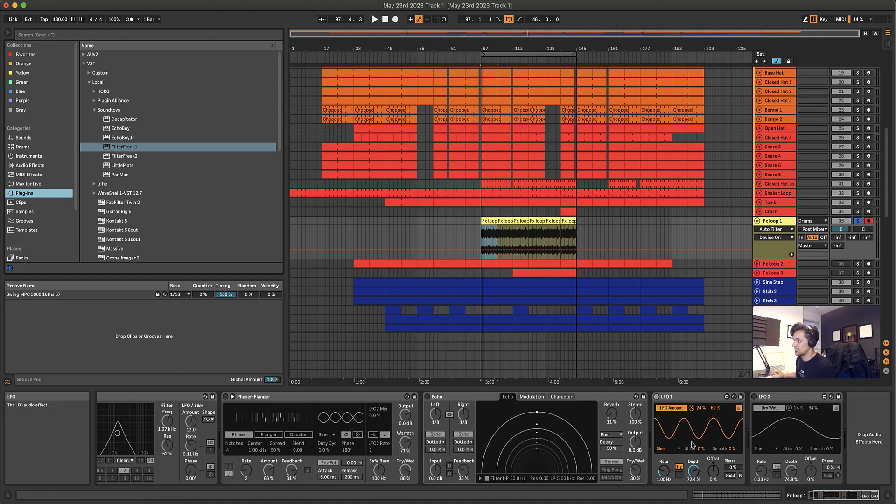
drag(106, 147, 862, 454)
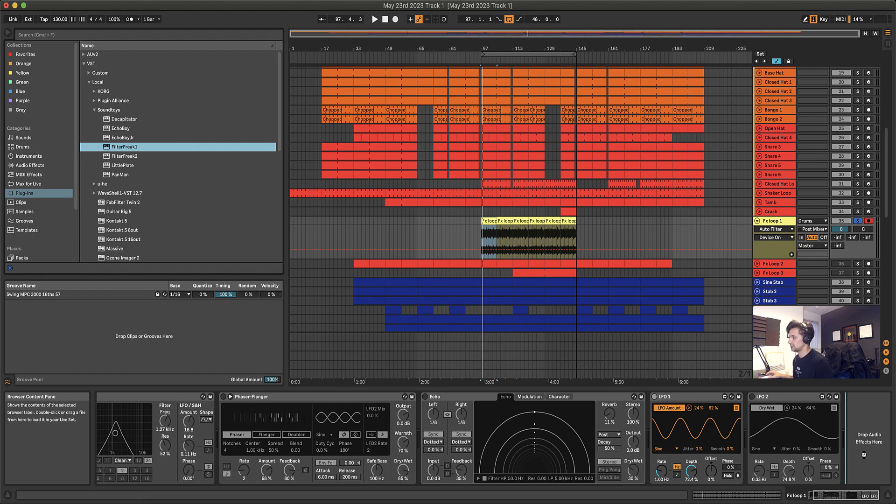
drag(863, 454, 865, 455)
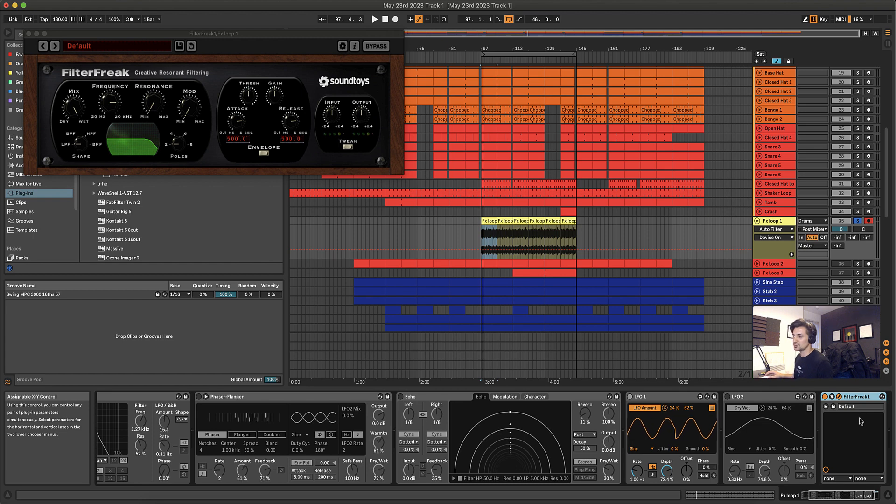
Load FilterFreak's Bounce Sweep Down preset from the 01 Sweeps folder, audition the soloed loop, and turn up the Mix.
key(space)
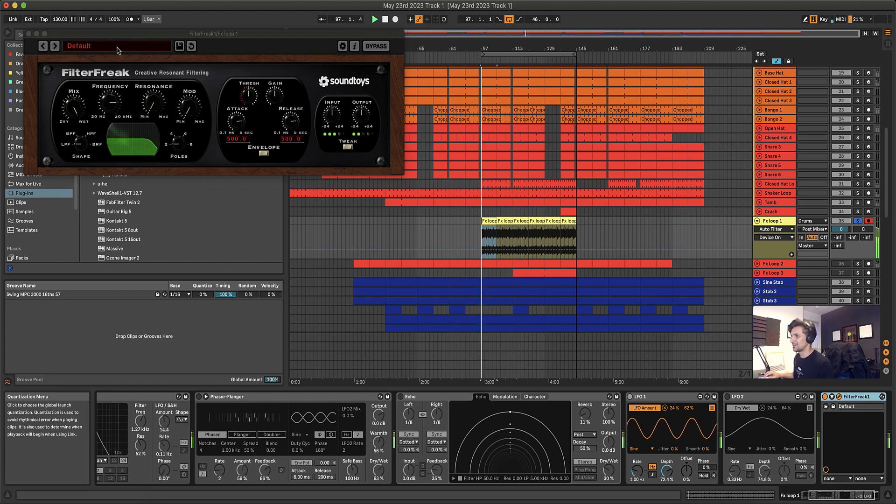
click(115, 47)
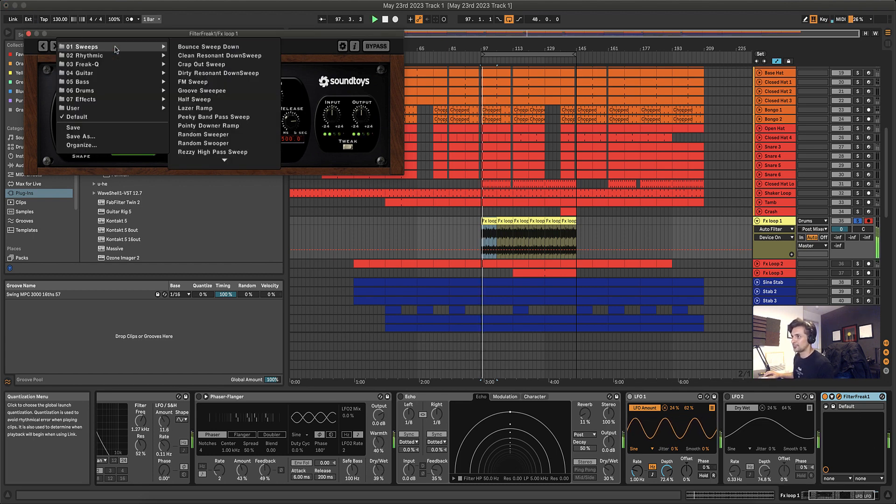
click(193, 48)
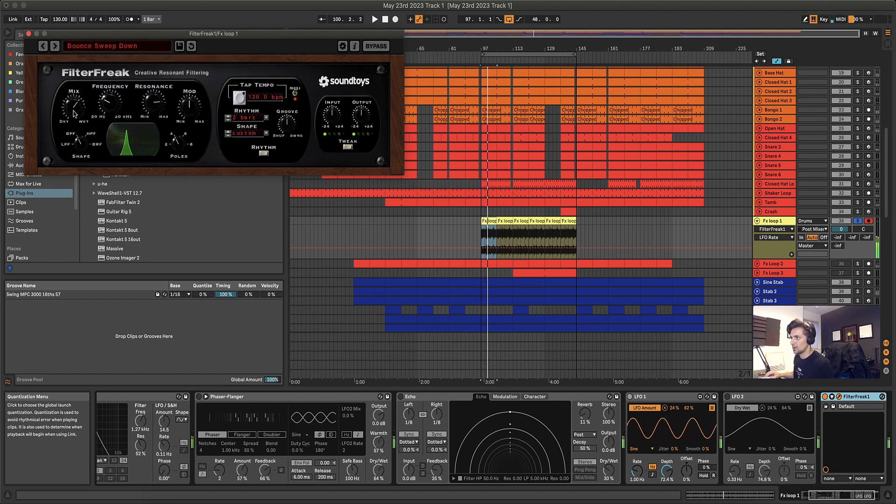
key(space)
drag(74, 109, 74, 65)
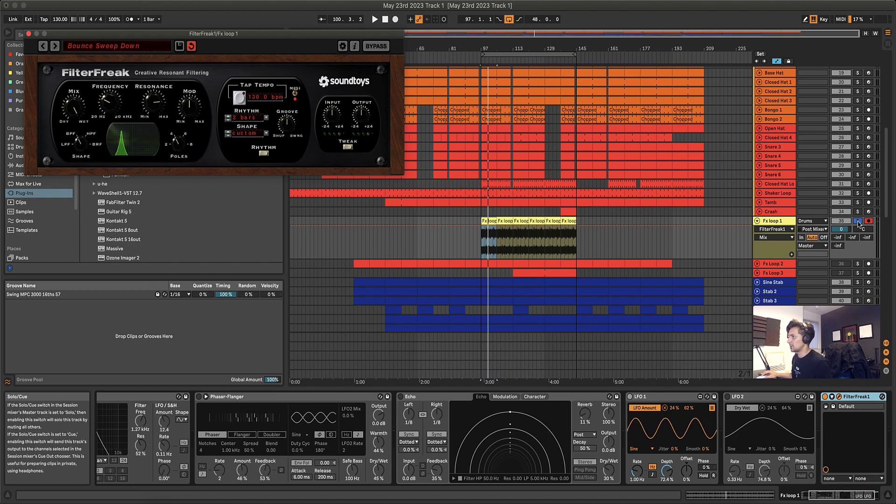
Unsolo the Fx loop 1 track and audition the Bounce Sweep Down filter in the full mix.
click(858, 221)
key(space)
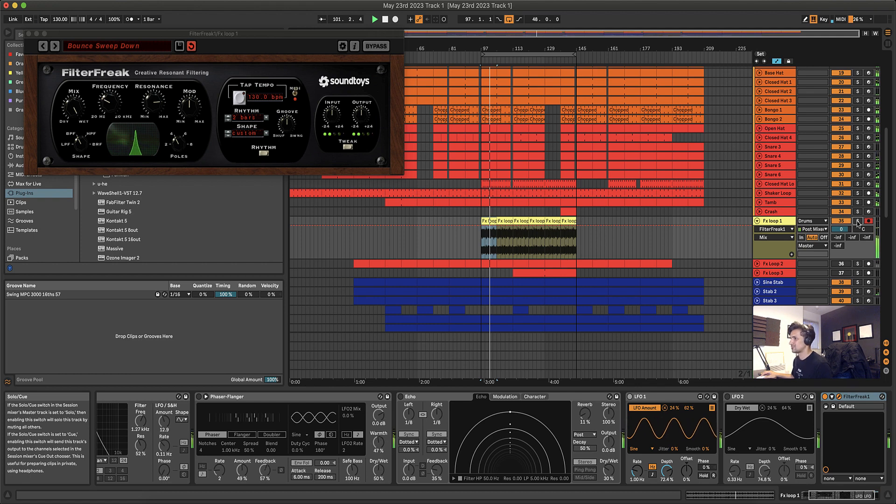
key(space)
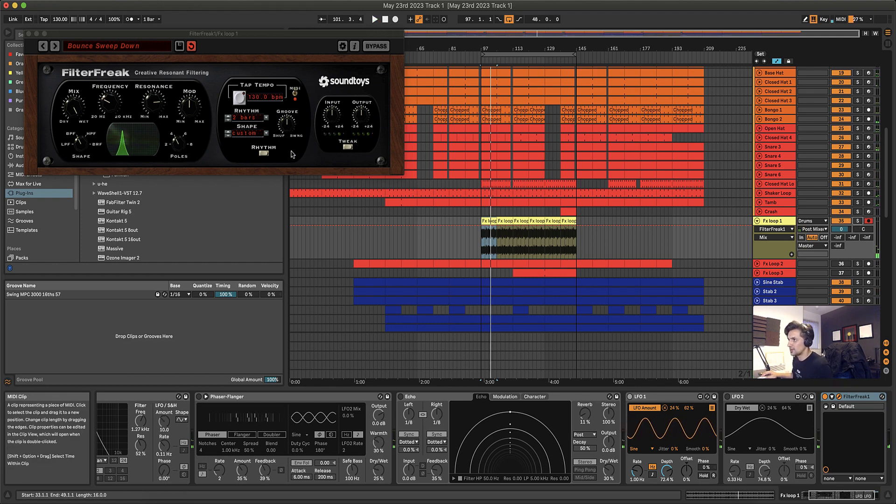
Load FilterFreak's Clean Resonant DownSweep preset and audition it on the soloed Fx loop 1 track.
click(141, 49)
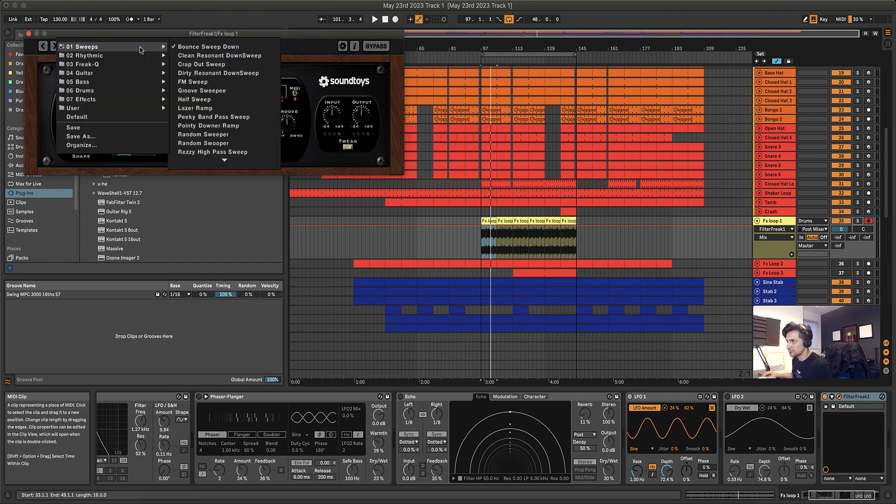
click(211, 56)
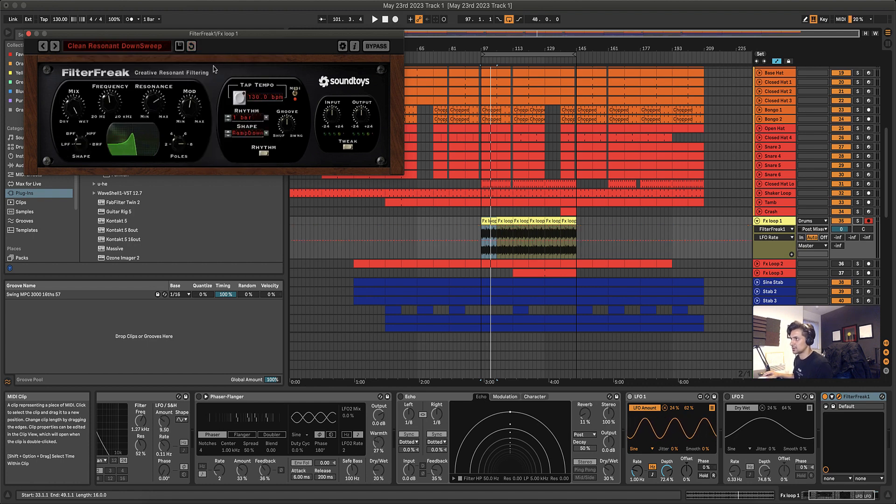
key(space)
click(857, 220)
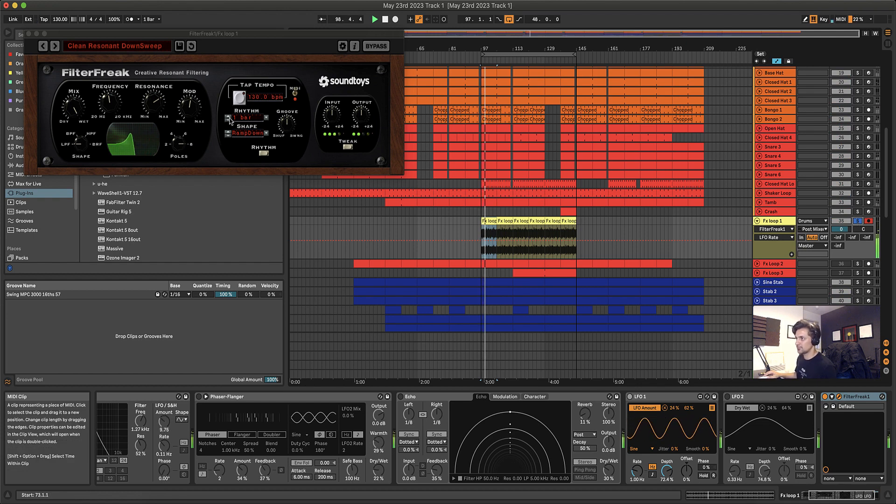
Set FilterFreak's Rhythm to 2 bars and audition the loop unsoloed in the full mix.
click(228, 116)
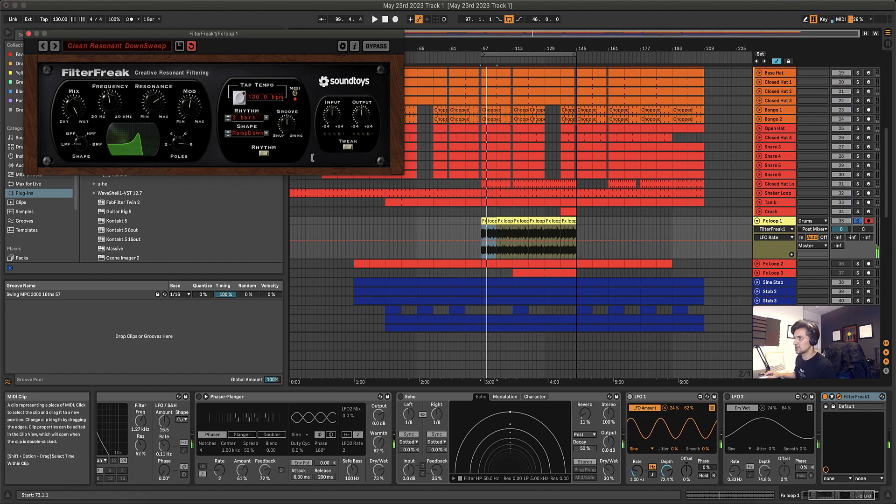
click(860, 222)
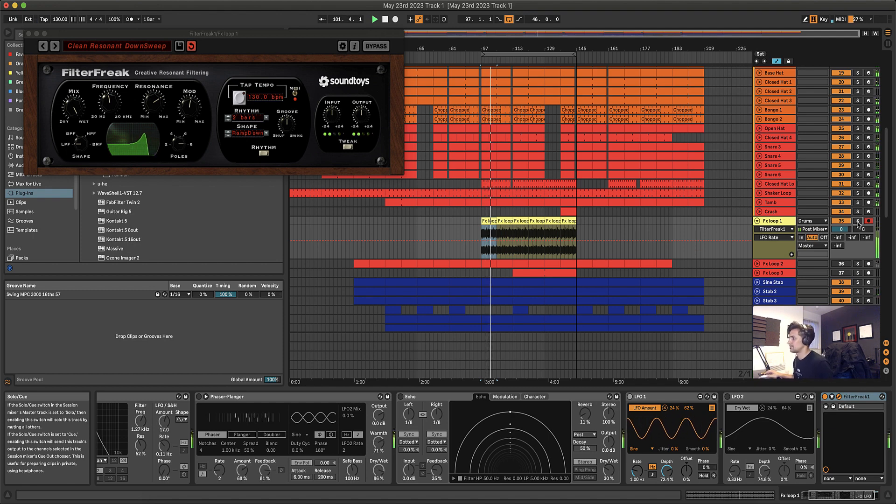
key(space)
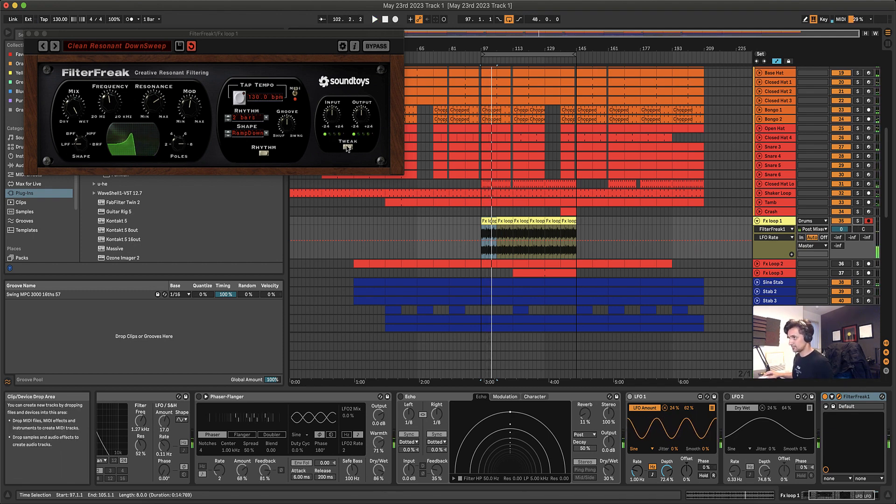
Reshape FilterFreak's modulation curve in its Tweak section into a single central peak and audition the soloed loop.
click(348, 147)
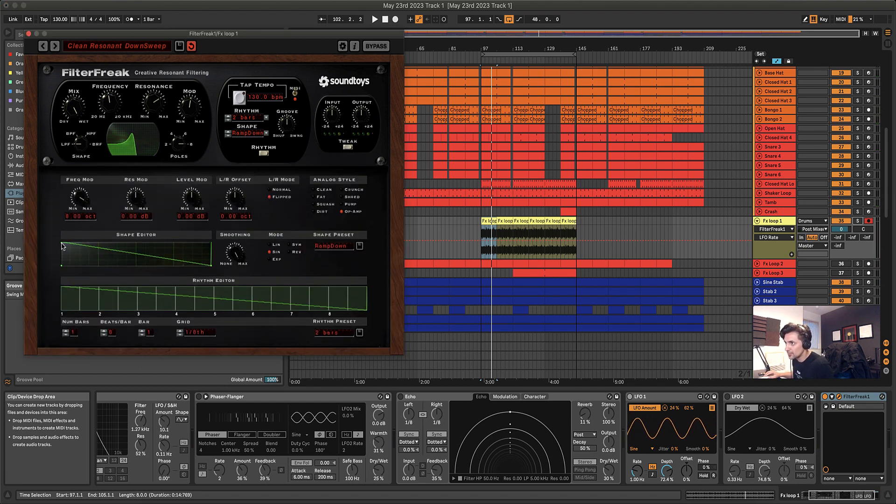
drag(62, 246, 135, 239)
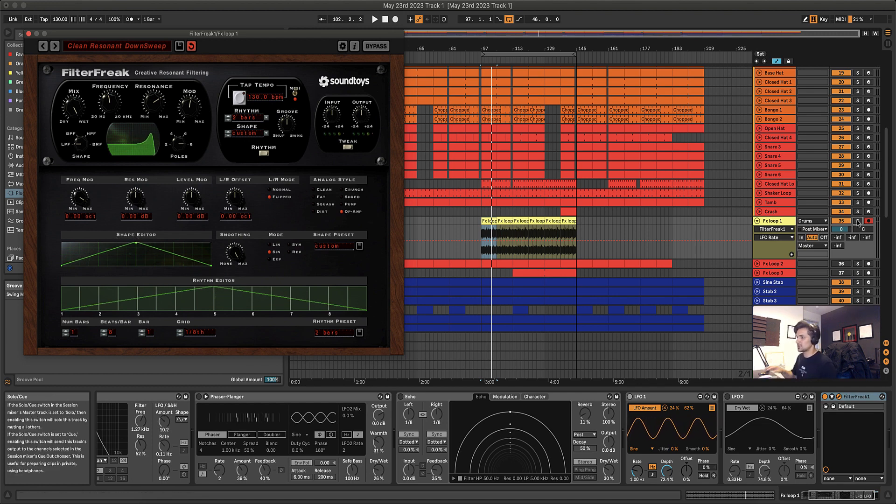
click(857, 221)
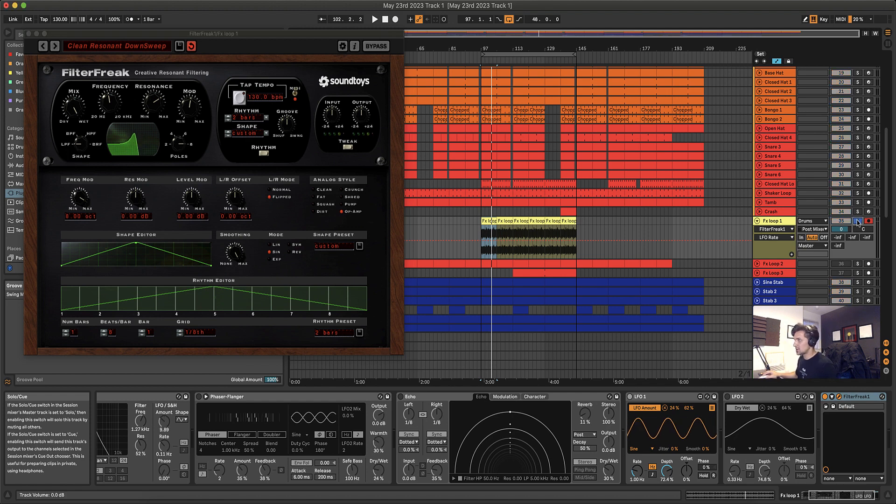
key(space)
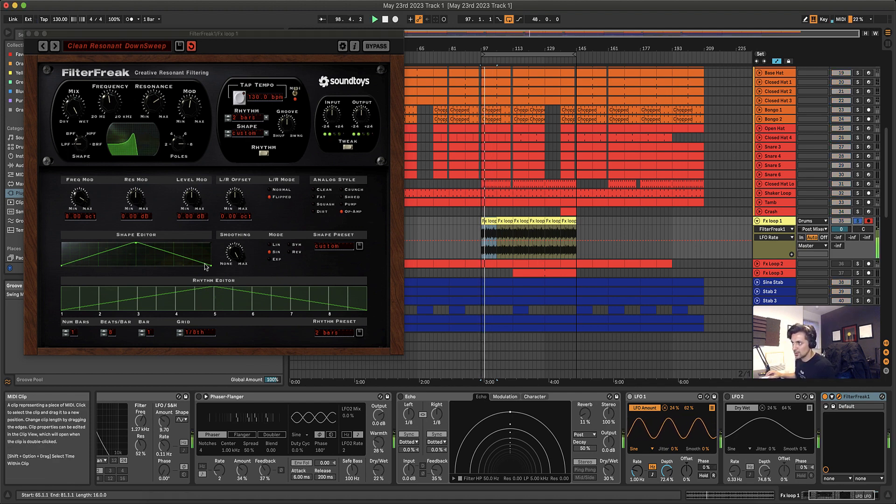
Reshape FilterFreak's modulation curve into four evenly spaced triangular peaks, then audition the loop unsoloed in the full mix.
click(135, 245)
drag(135, 247, 82, 239)
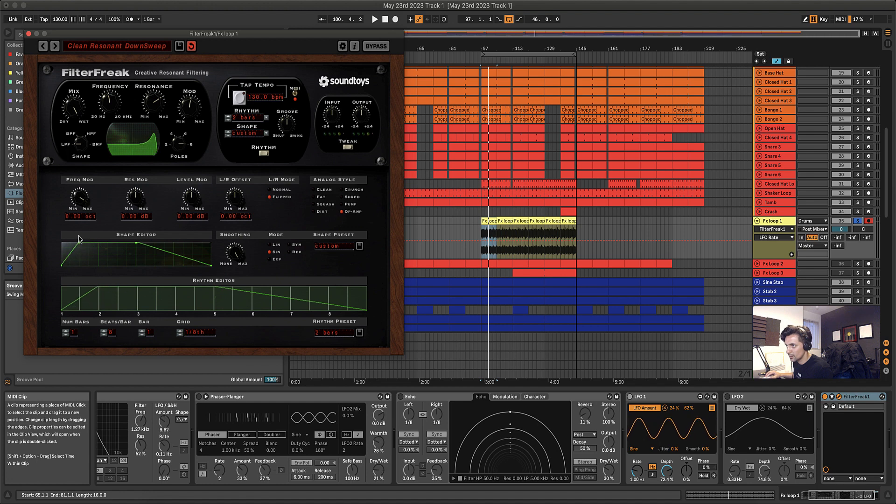
drag(136, 245, 100, 272)
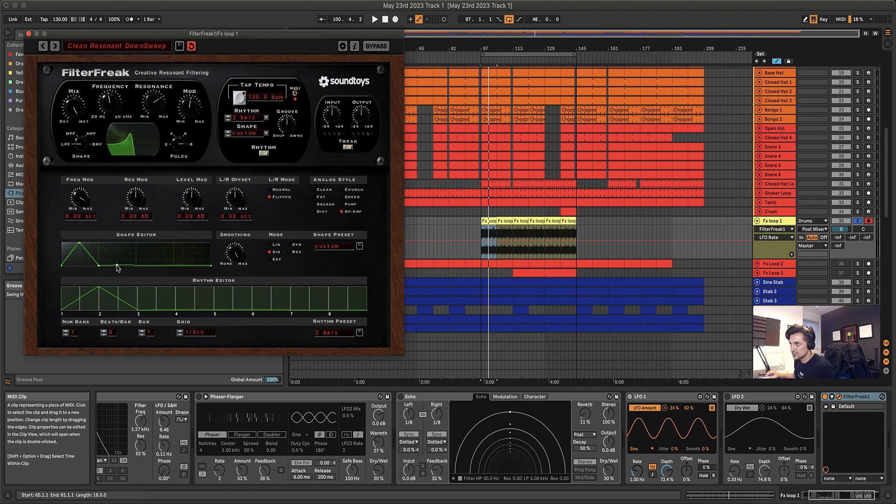
drag(117, 266, 117, 245)
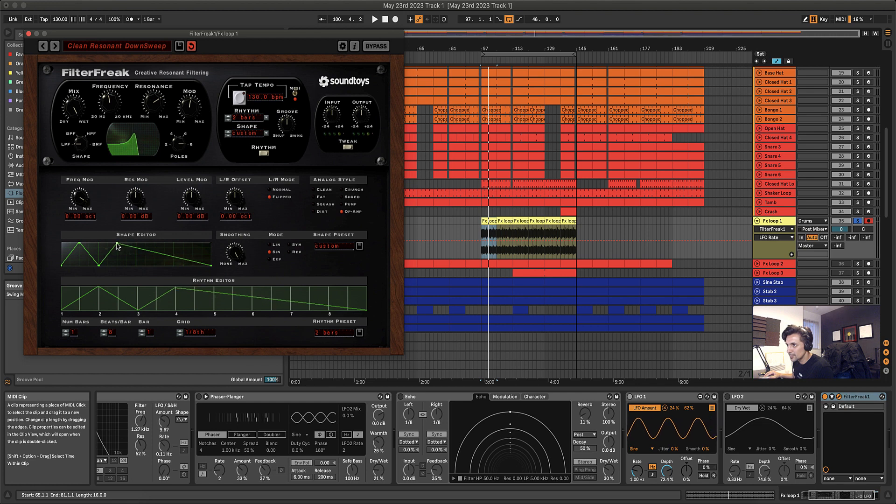
key(space)
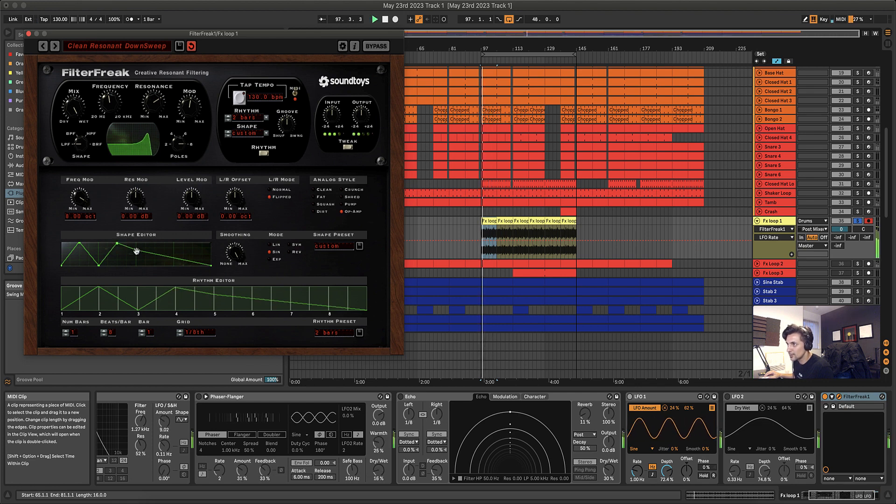
drag(137, 254, 173, 267)
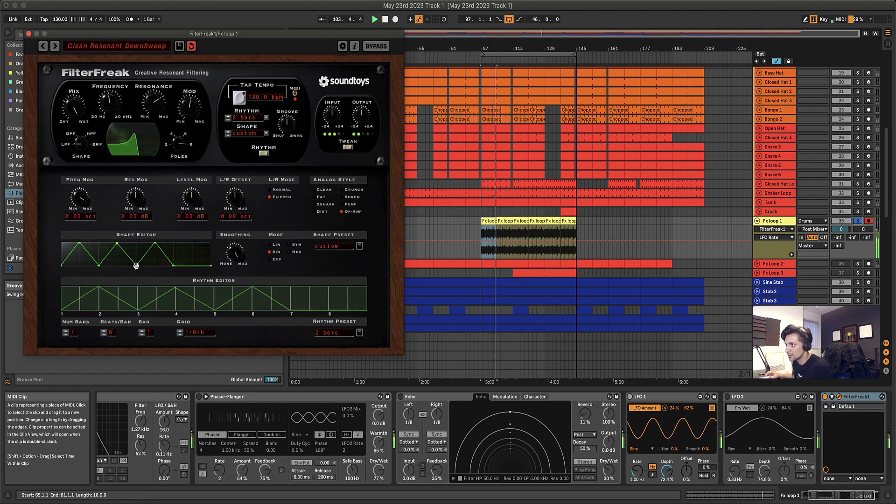
key(space)
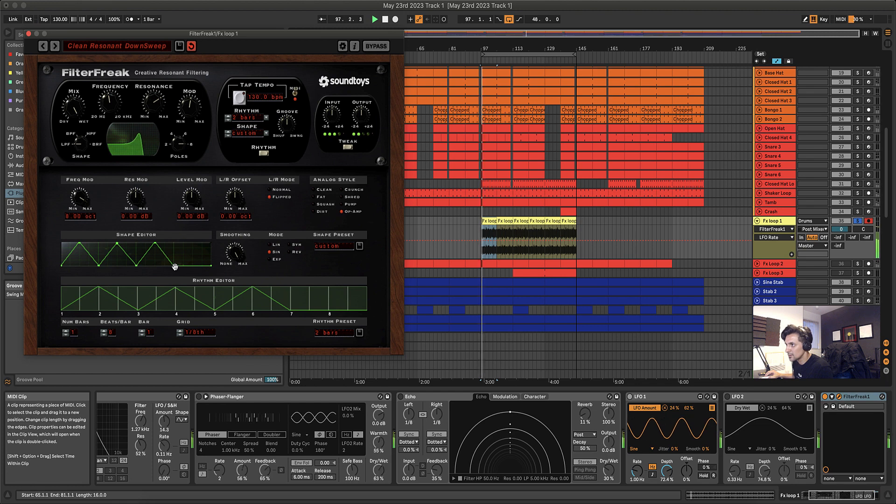
drag(187, 266, 191, 240)
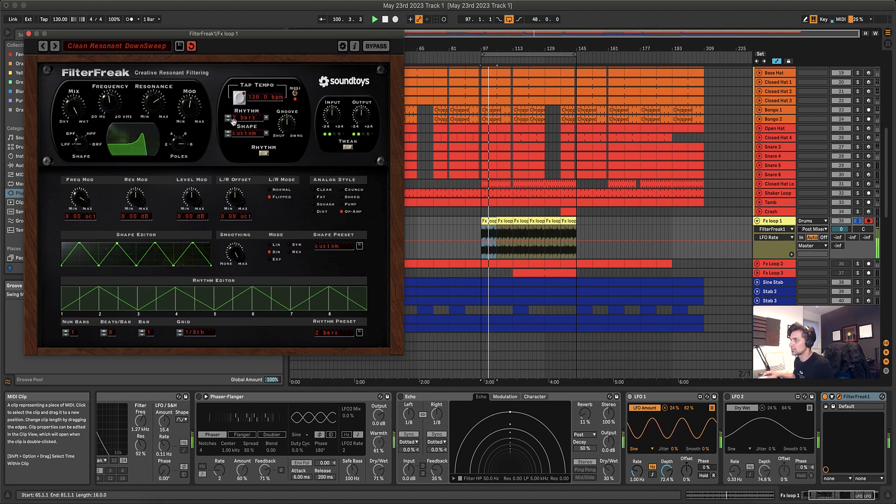
click(858, 221)
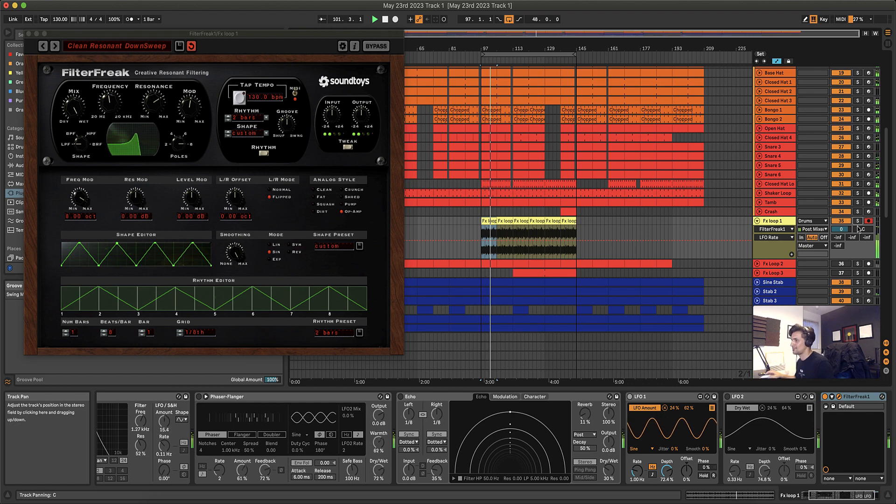
Set FilterFreak's Shape preset to Triangle and audition the soloed Fx loop 1 track.
click(346, 251)
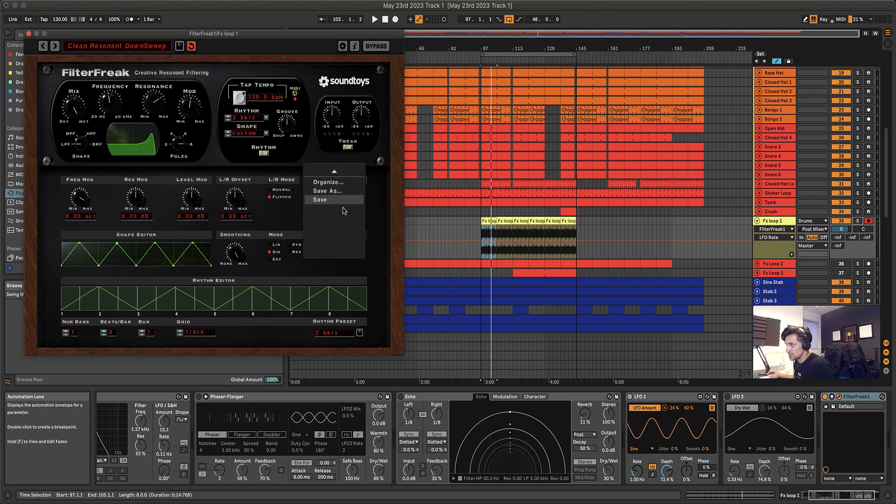
click(373, 214)
click(335, 248)
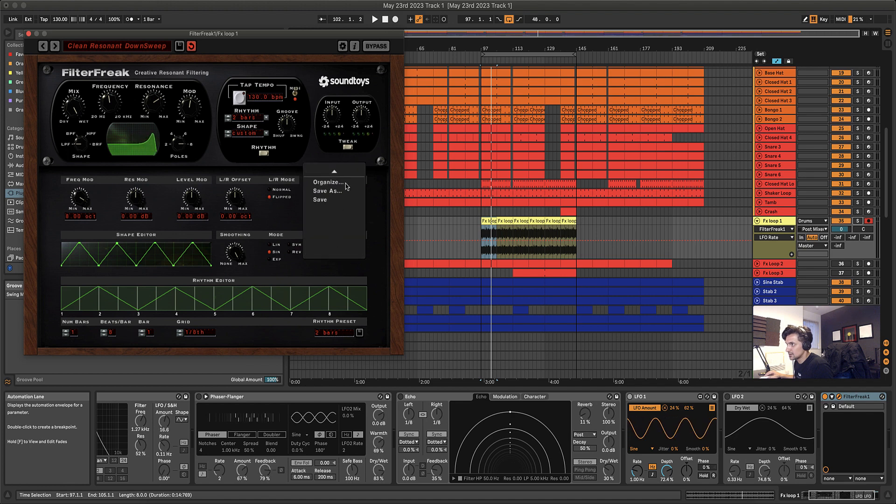
click(334, 172)
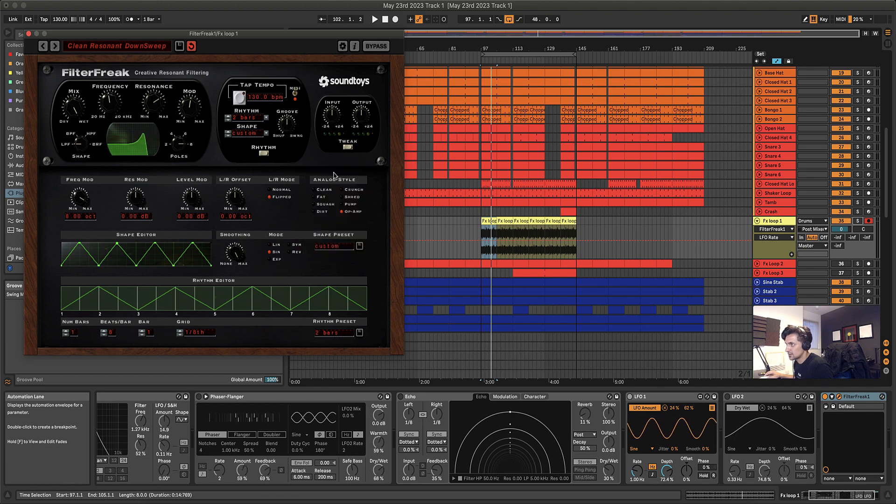
click(342, 248)
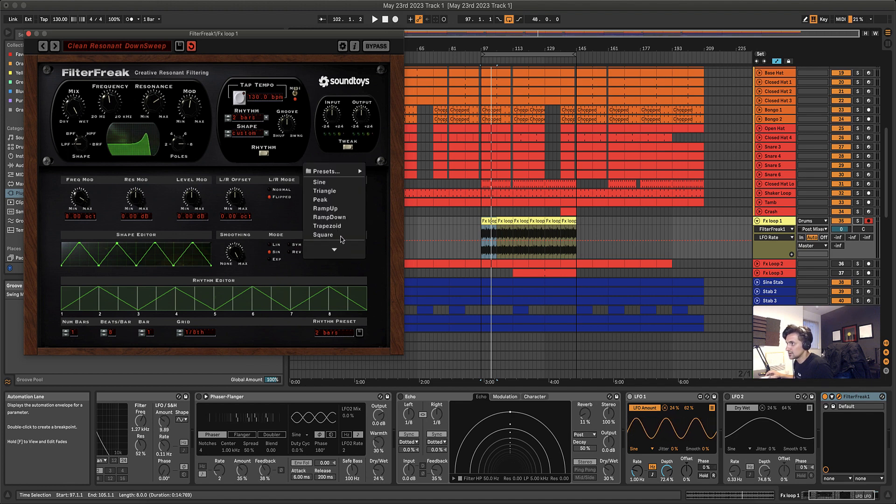
click(336, 188)
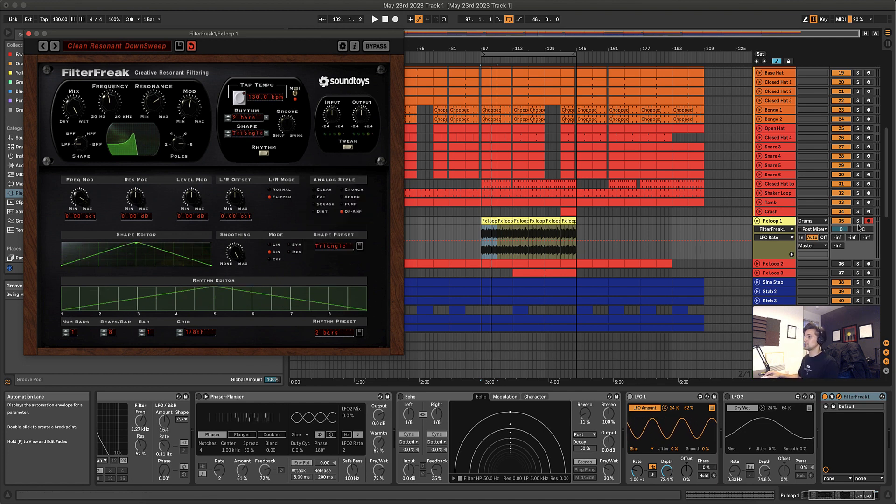
key(space)
click(857, 222)
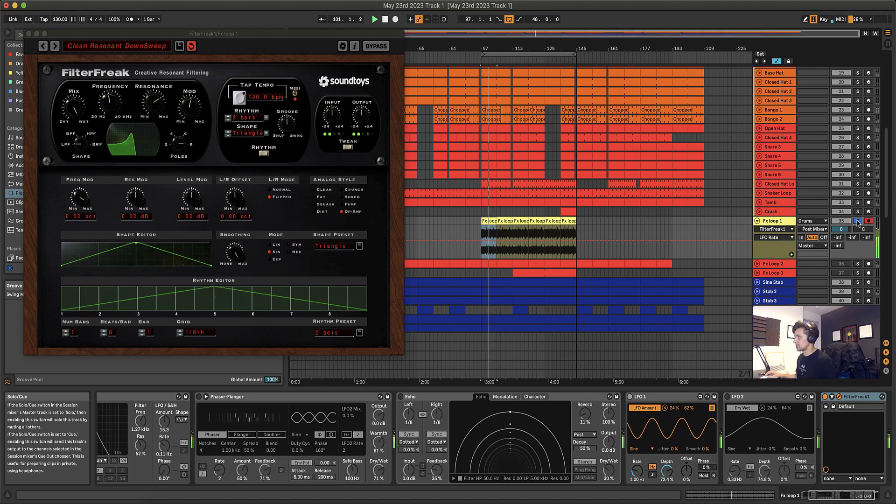
Close the FilterFreak1 window and delete the plug-in from the Fx loop 1 effect chain.
click(29, 34)
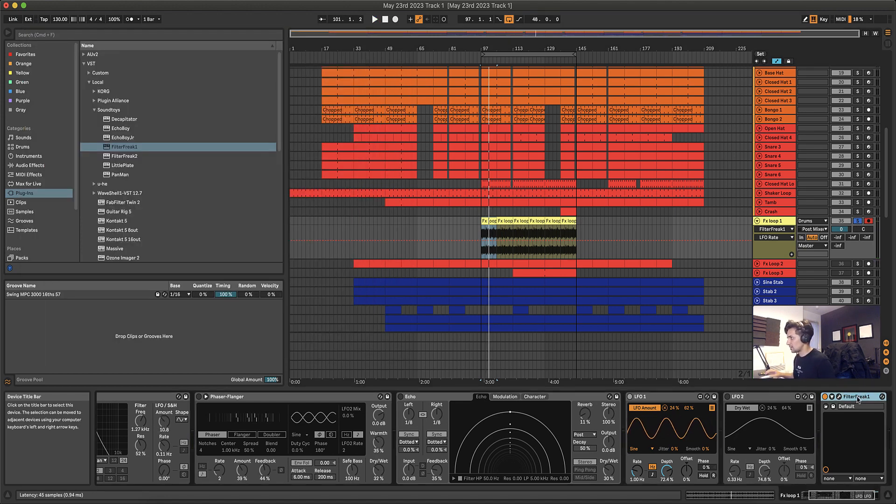
key(Delete)
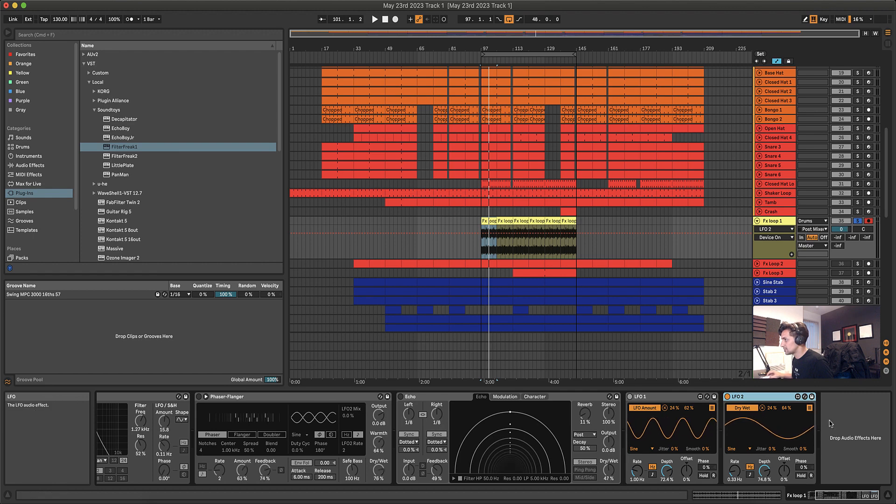
Switch the Echo, Phaser-Flanger and Auto Filter devices on Fx loop 1 back on while the loop plays.
key(space)
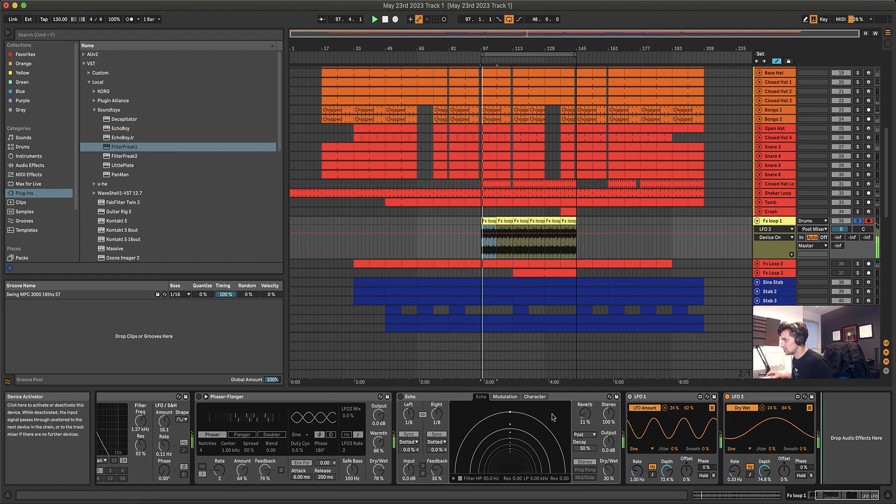
click(400, 396)
scroll(403, 400, left, 3)
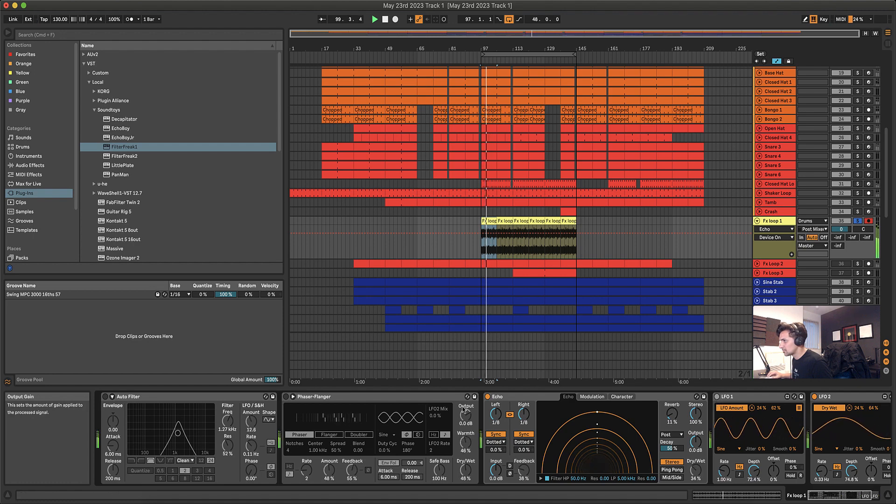
click(286, 397)
click(105, 397)
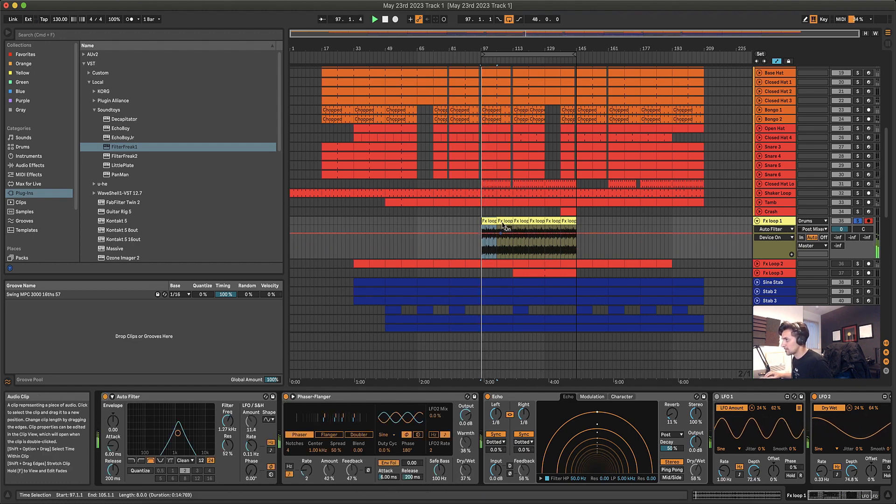
scroll(739, 460, right, 2)
scroll(719, 453, right, 1)
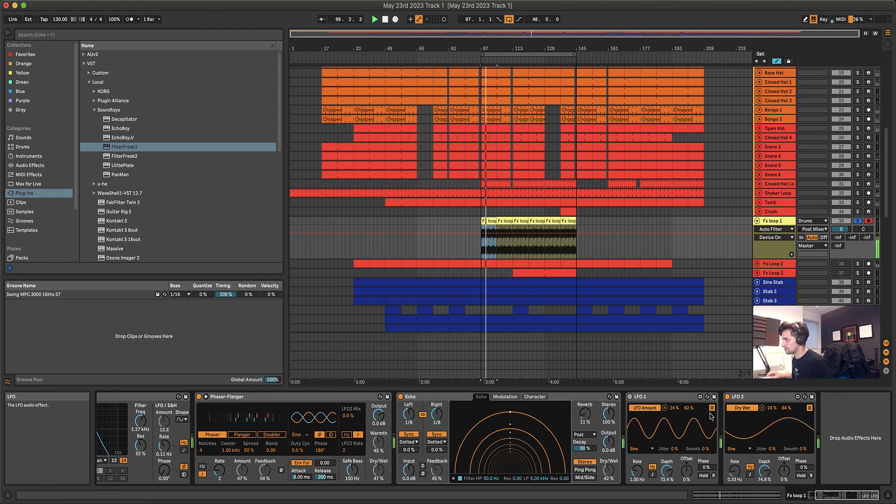
Show the Mixer's Track Volume automation envelope on the Fx loop 1 track.
click(773, 222)
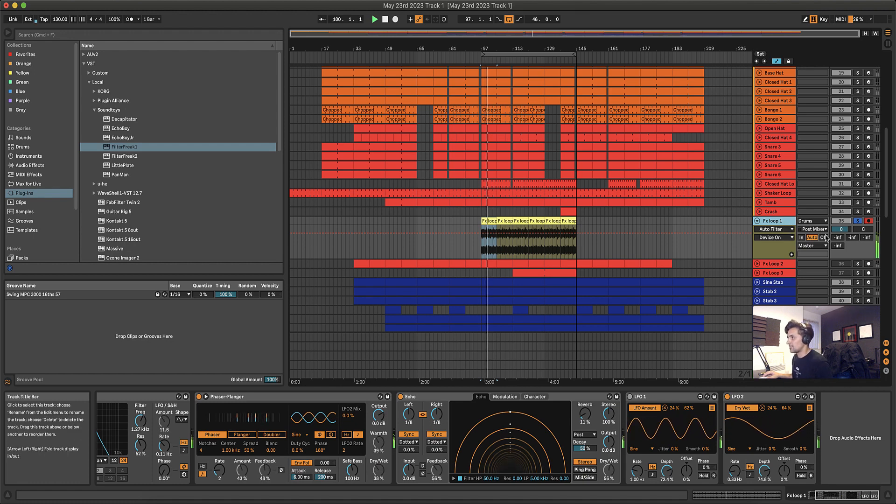
click(778, 230)
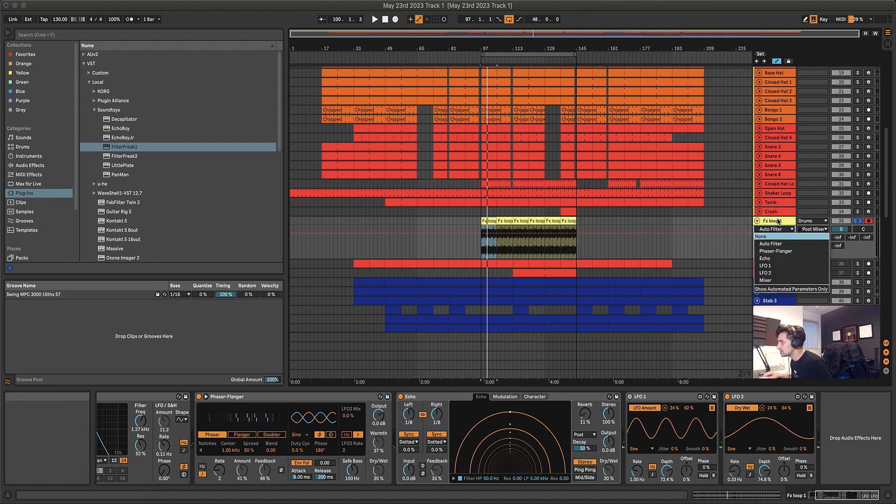
click(783, 243)
click(786, 239)
click(787, 231)
click(787, 230)
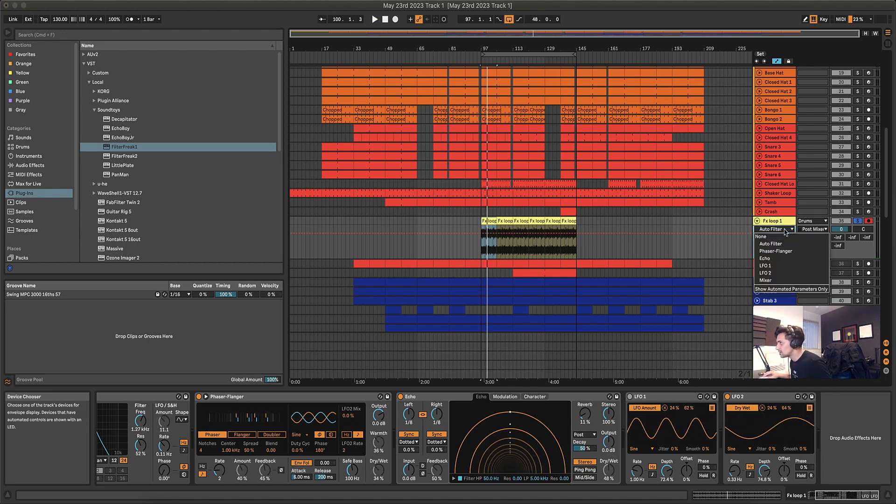
click(782, 280)
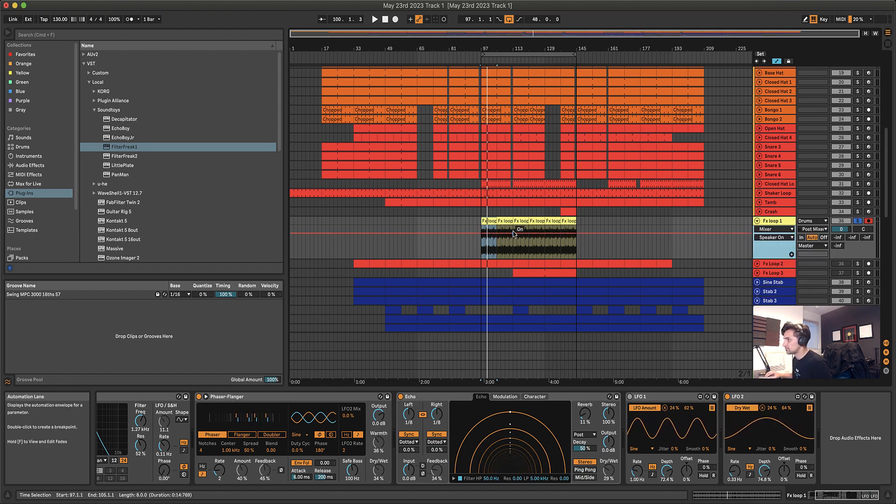
click(775, 237)
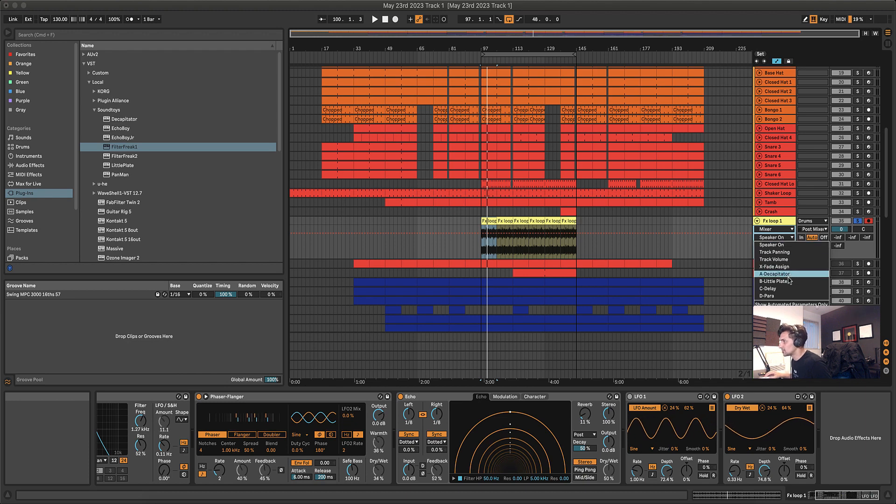
click(774, 260)
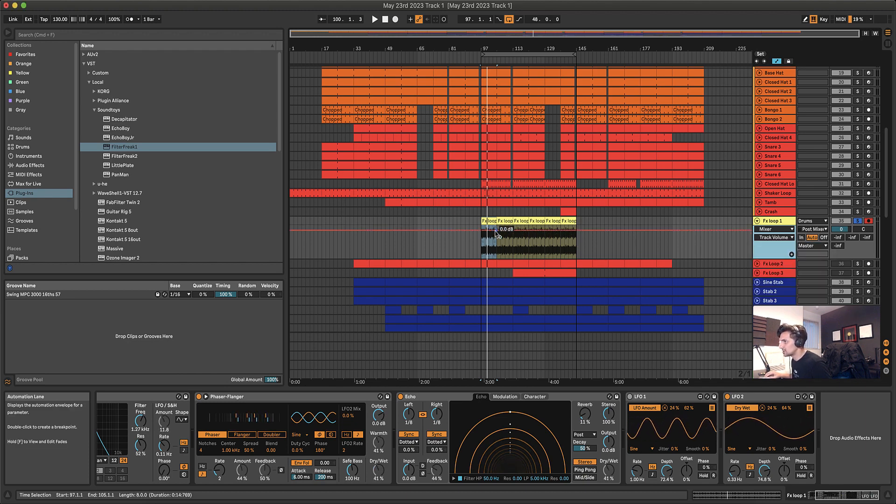
Unsolo Fx loop 1 and automate a volume fade-in from about -9 dB at bar 97 to 0 dB at bar 113.
key(space)
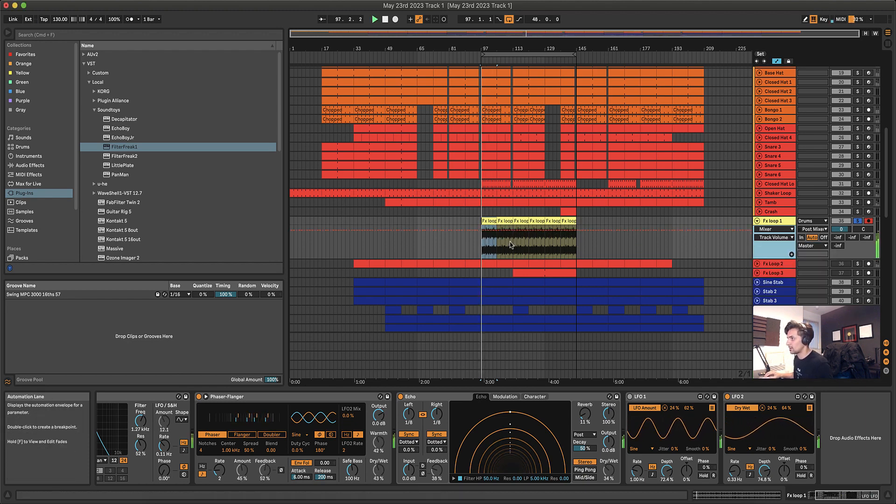
click(857, 222)
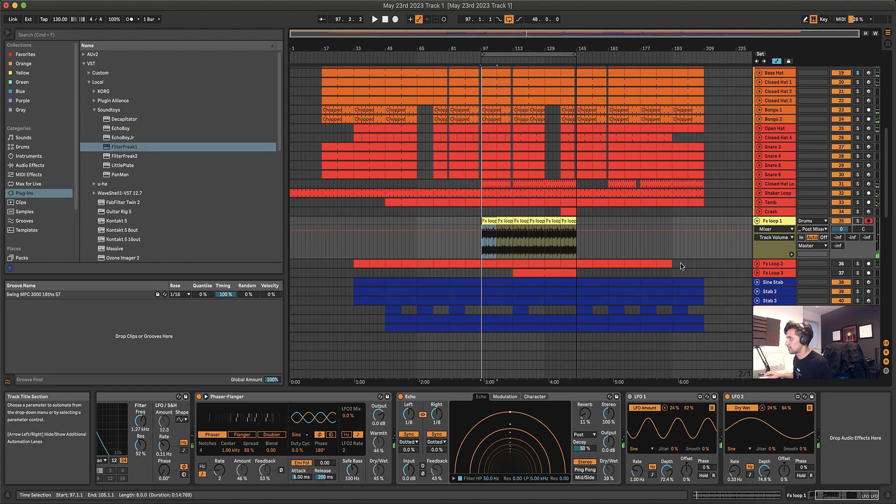
click(512, 232)
drag(483, 233, 483, 244)
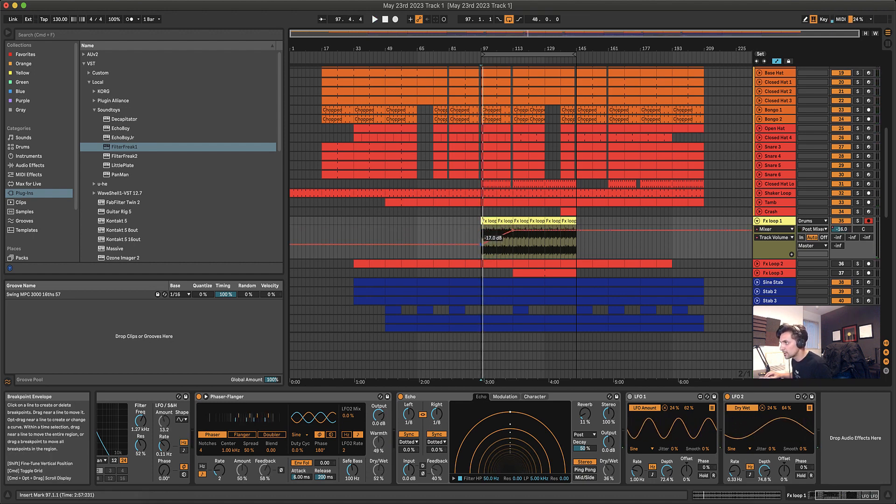
key(space)
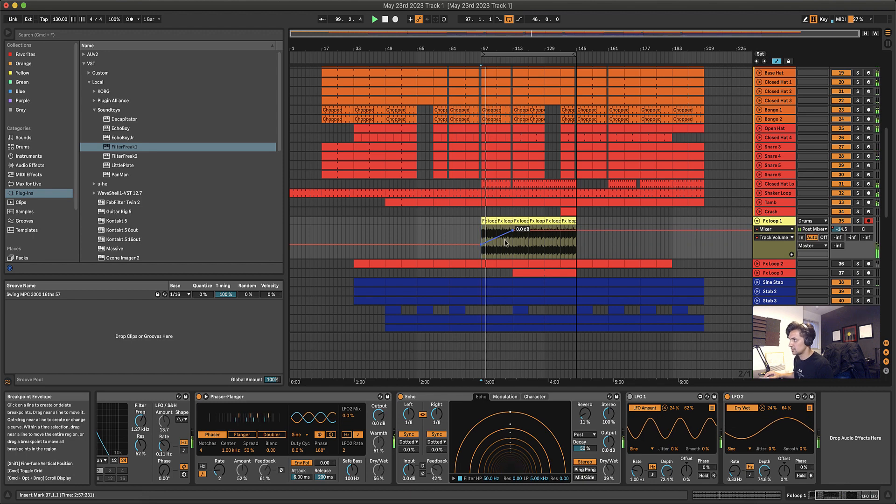
drag(482, 244, 482, 238)
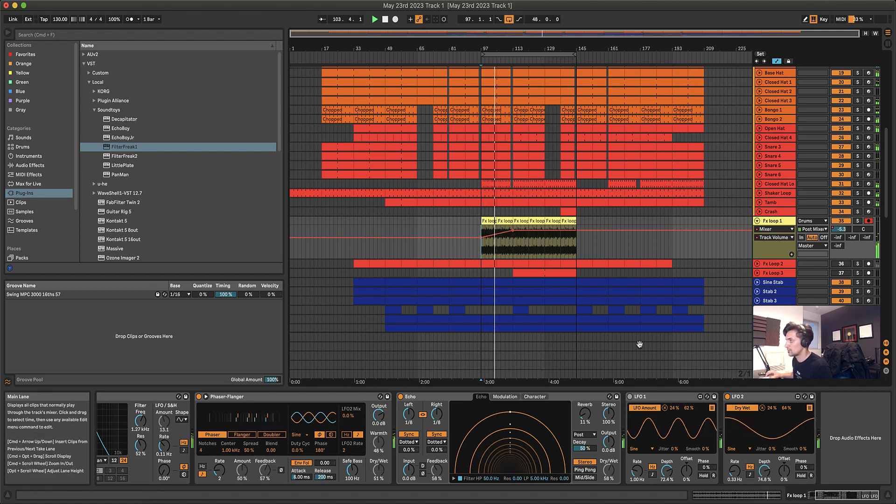
right_click(657, 397)
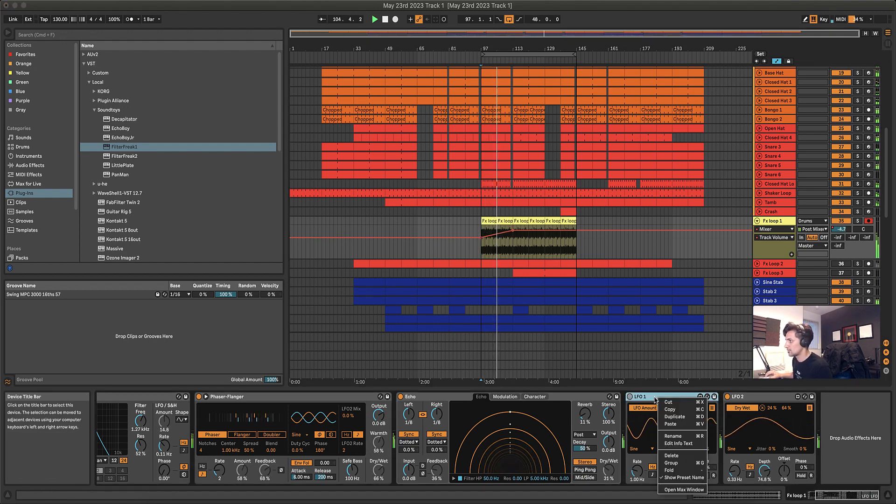
click(652, 400)
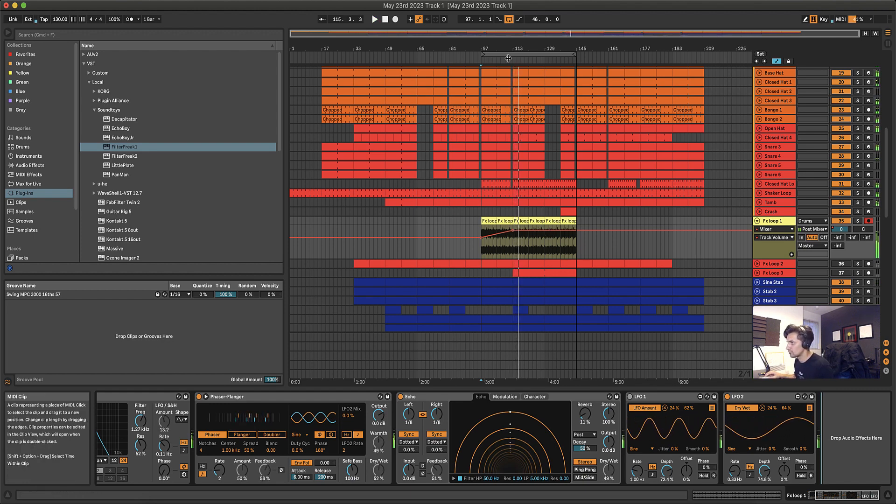
Automate a volume fade-out on Fx loop 1 from 0 dB near bar 137 to -9.0 dB at bar 145.
click(540, 59)
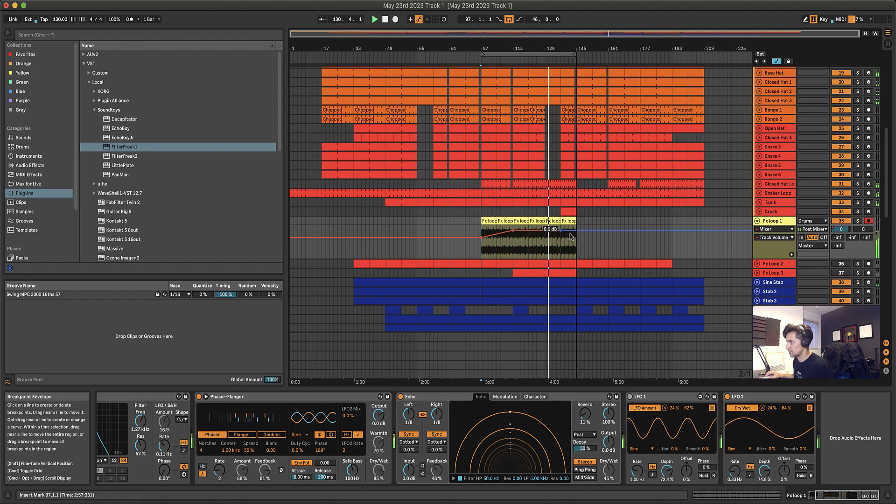
key(space)
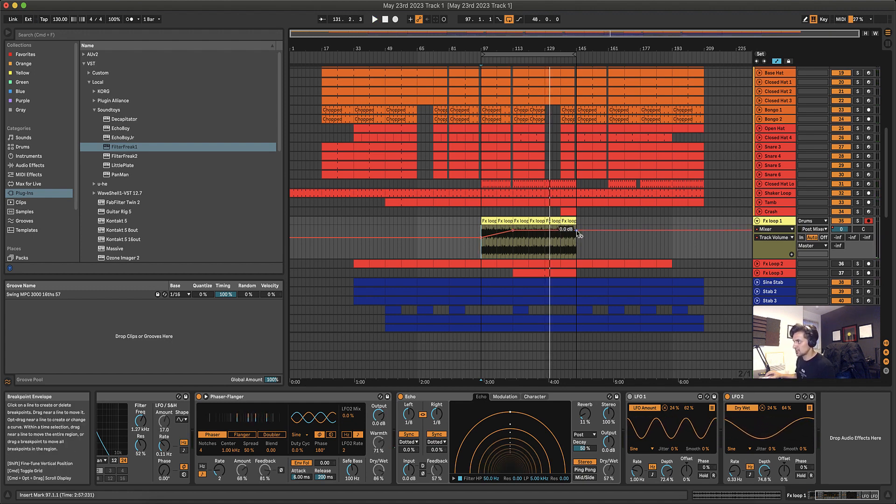
drag(577, 230, 577, 237)
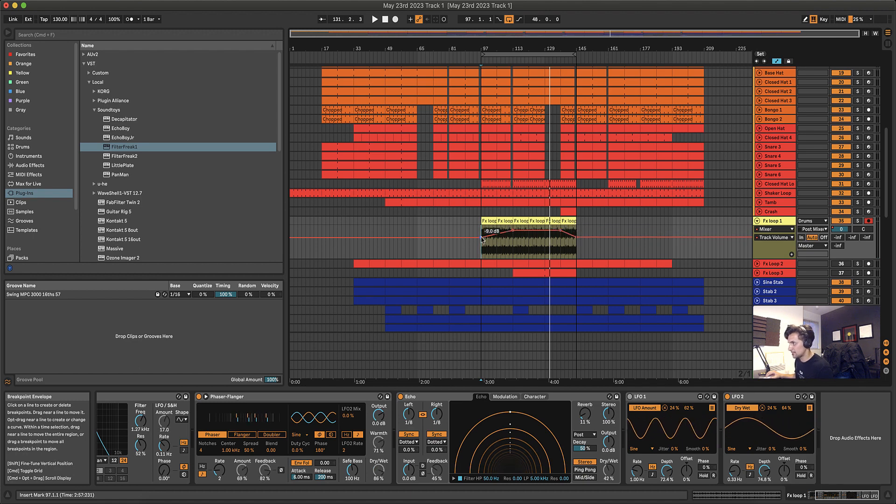
drag(576, 238, 576, 238)
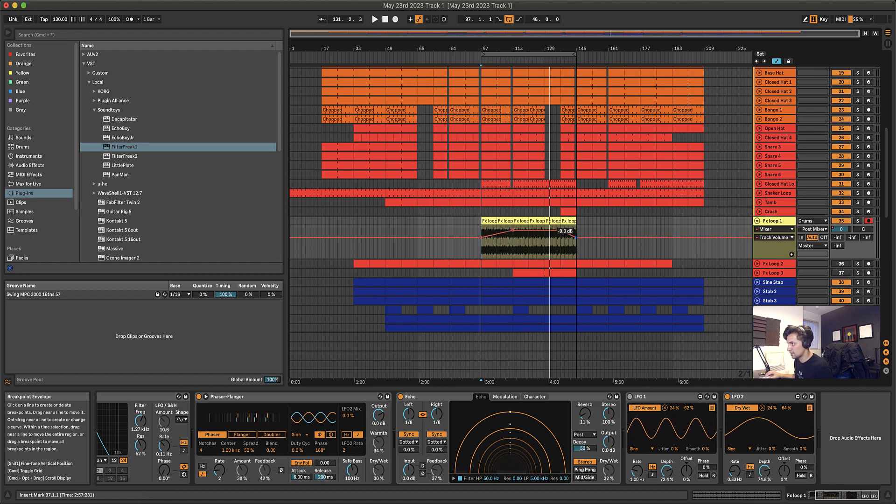
Play the mix from bar 129 and extend the arrangement loop to 66 bars, past the end of Fx loop 1.
click(546, 245)
key(space)
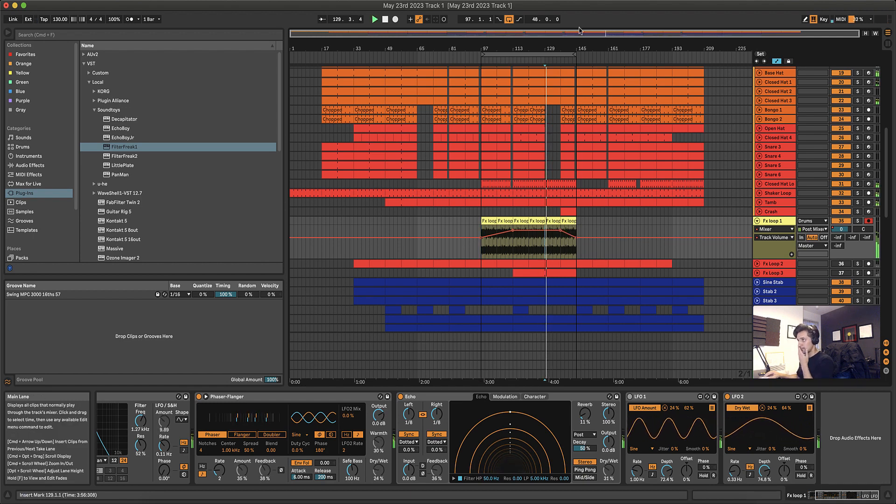
drag(576, 54, 592, 57)
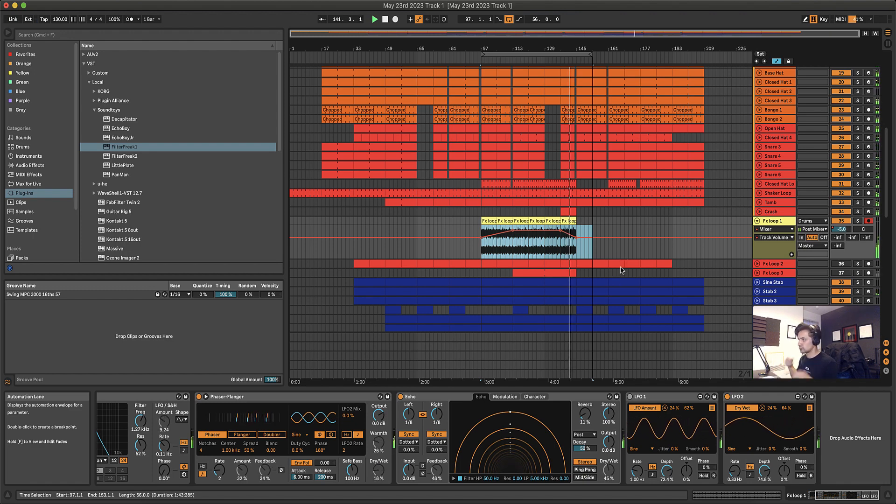
drag(586, 62, 605, 61)
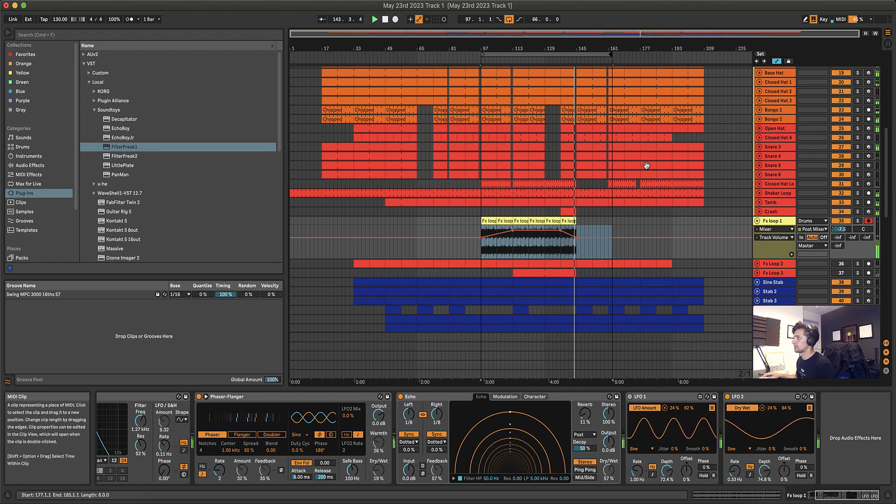